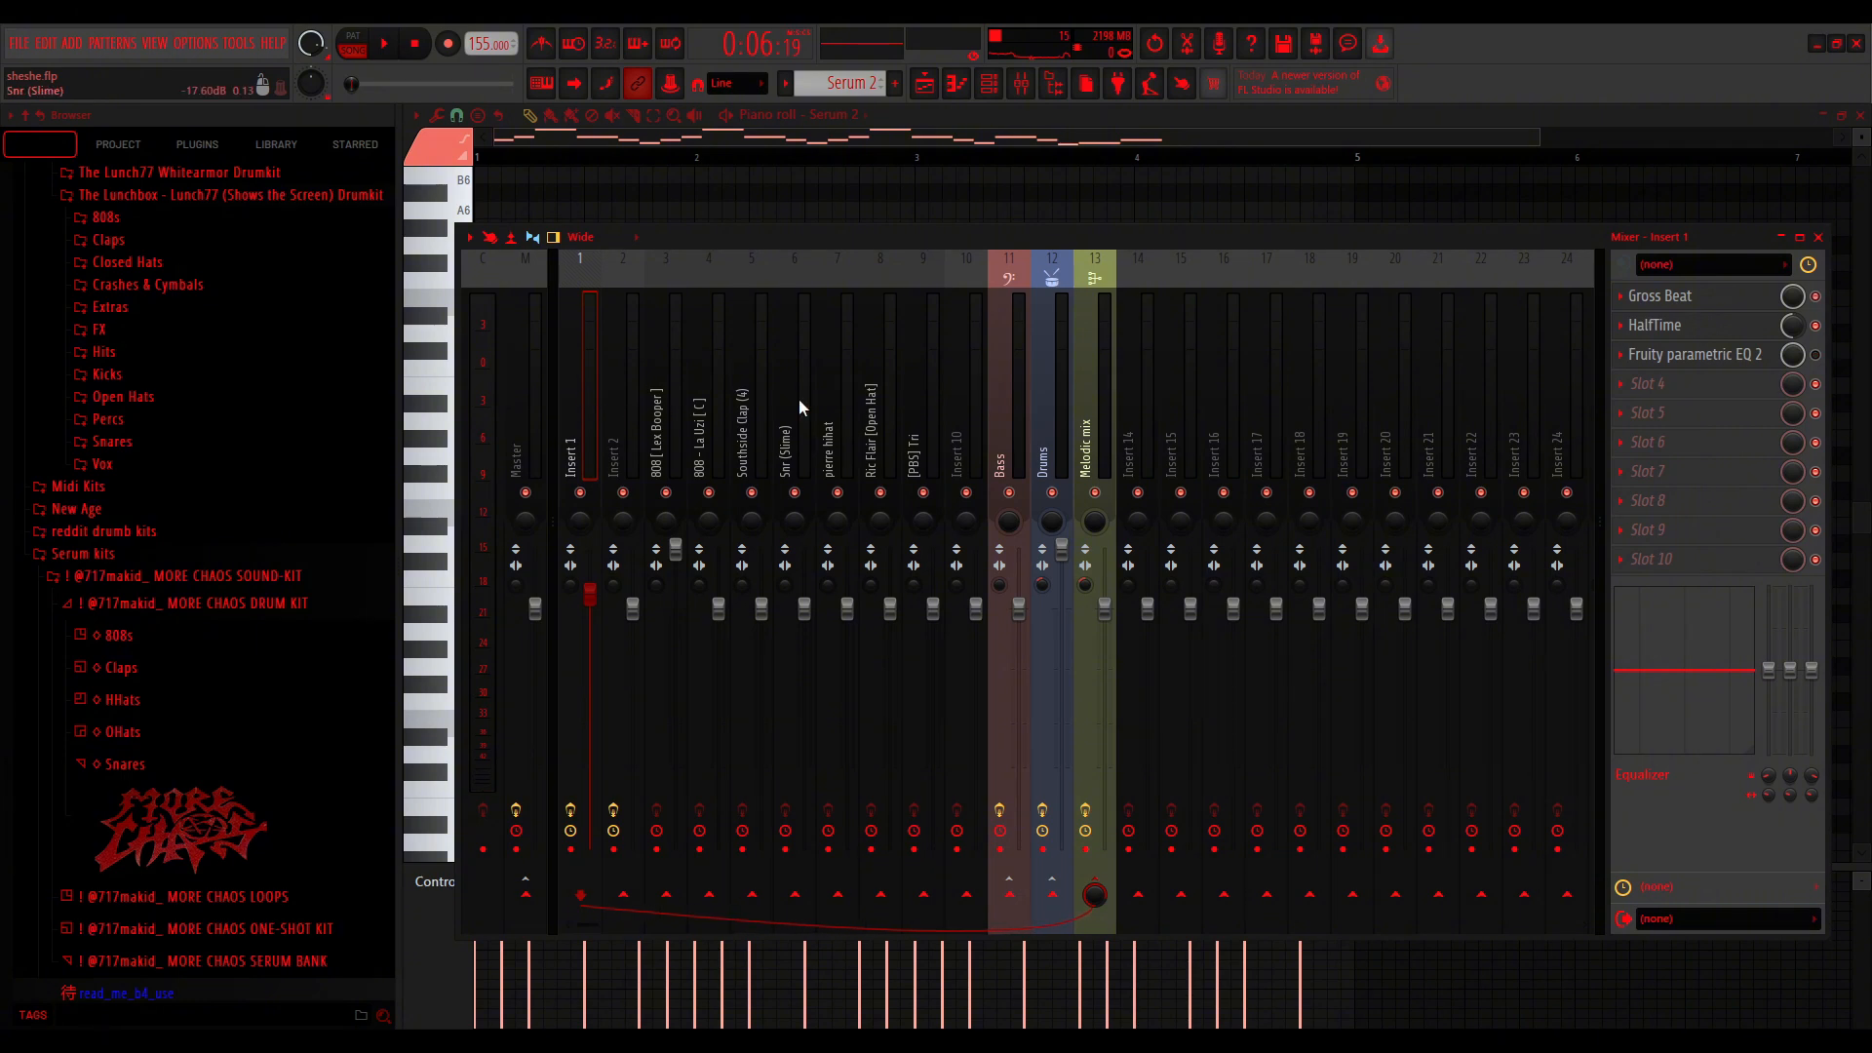
# Review the Gross Beat time envelope on Insert 1 and audition the melody with HalfTime bypassed
pyautogui.press('space')
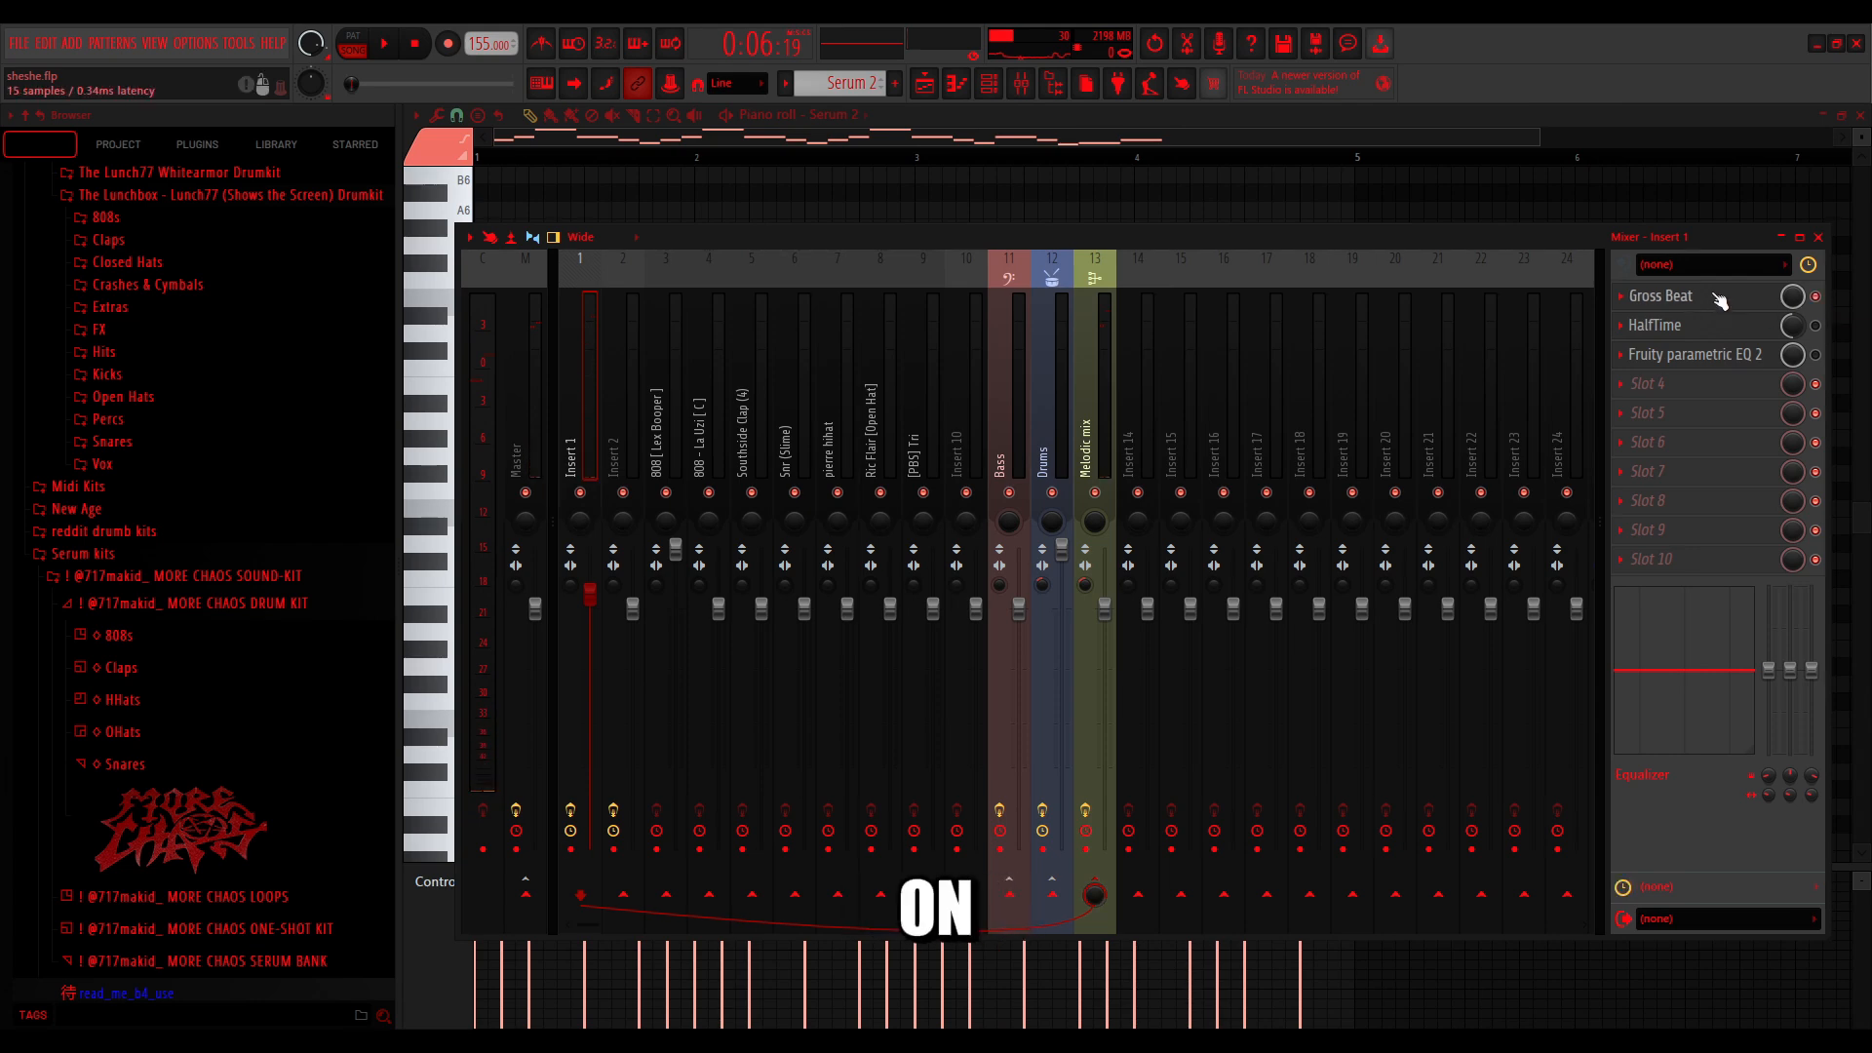
pyautogui.click(1701, 298)
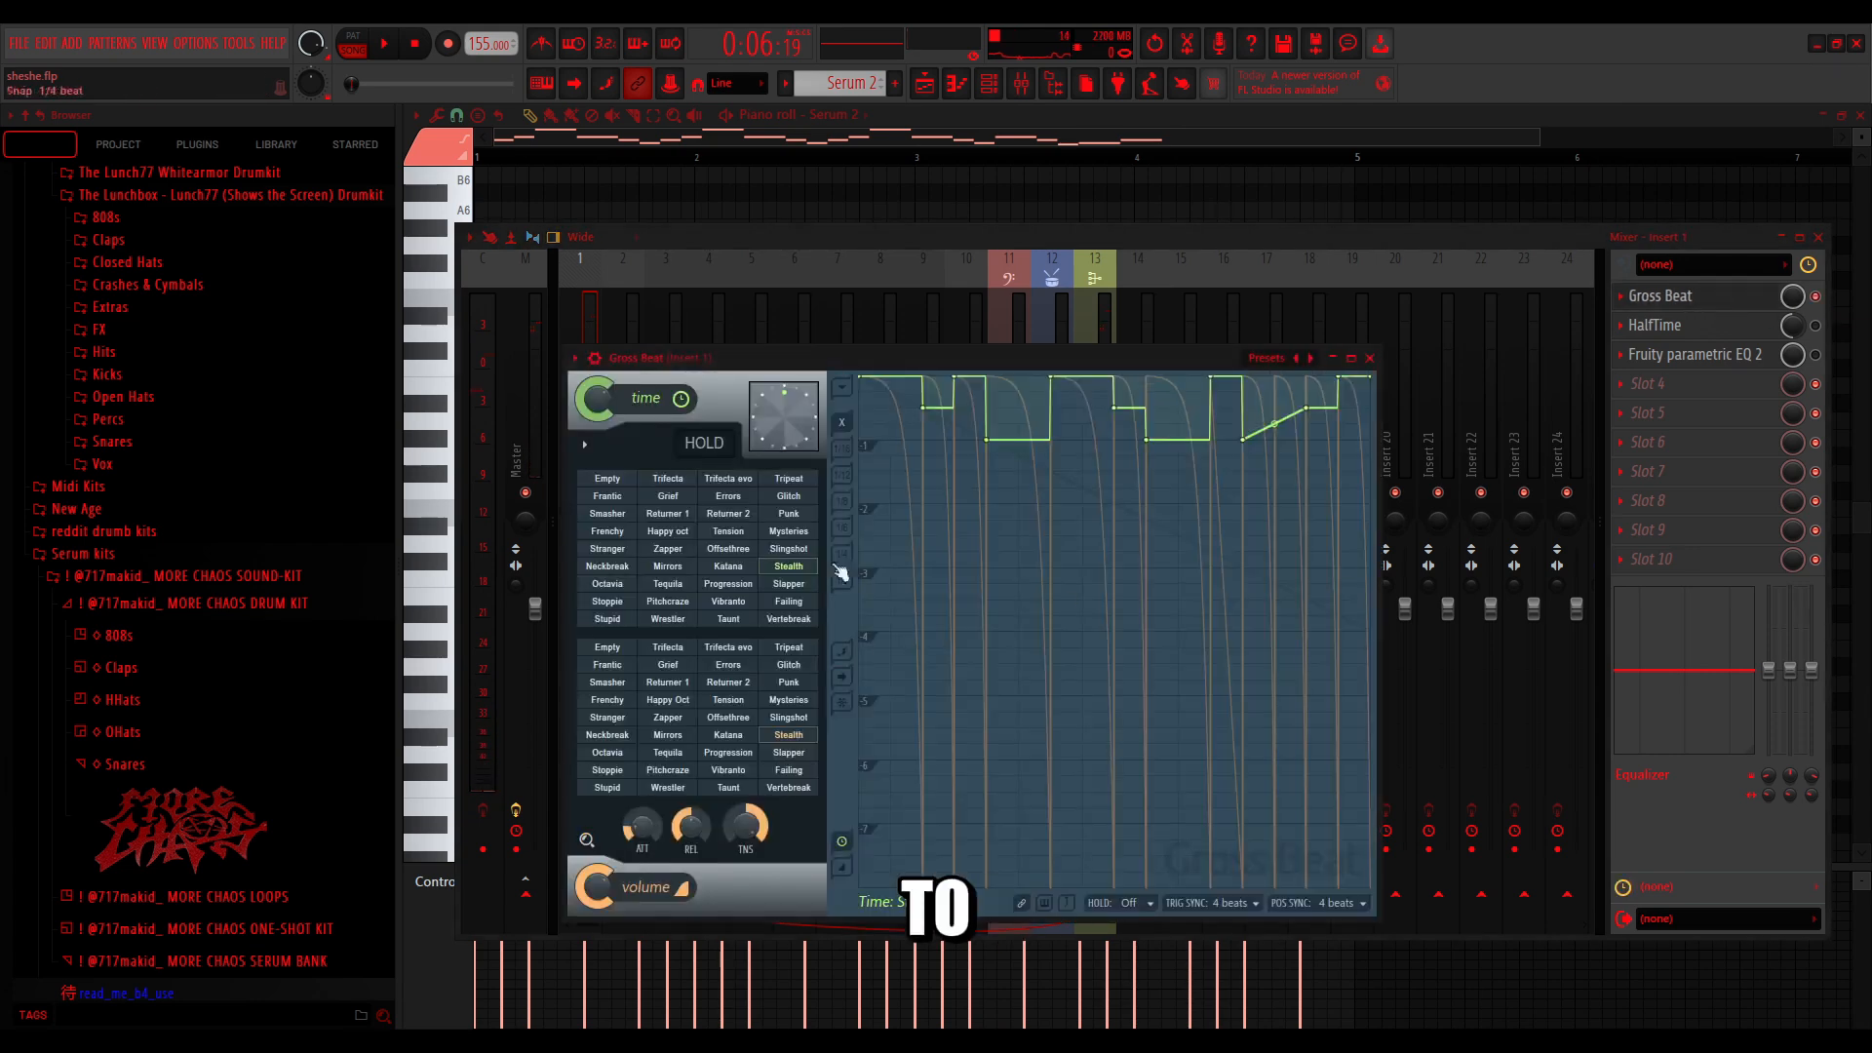
pyautogui.press('space')
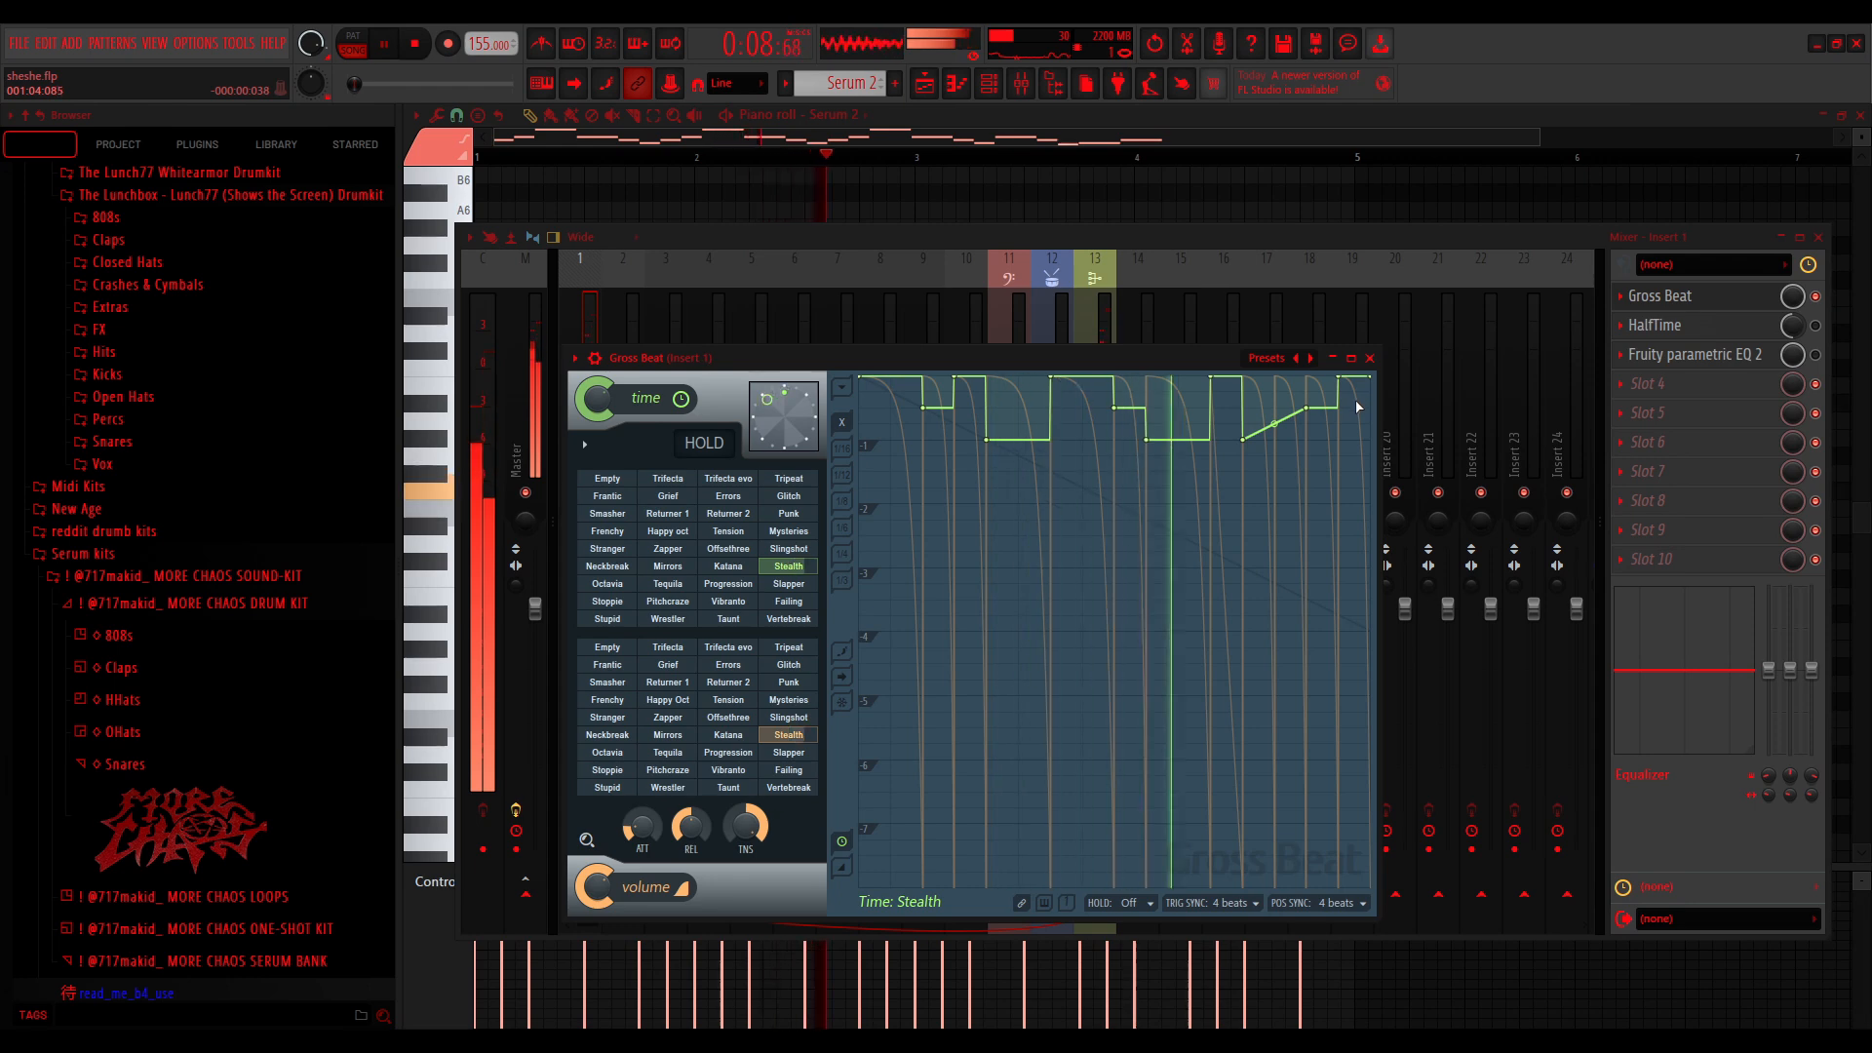
pyautogui.press('space')
pyautogui.click(1370, 358)
# Enable HalfTime on Insert 1 and toggle Fruity parametric EQ 2 during playback
pyautogui.click(1816, 326)
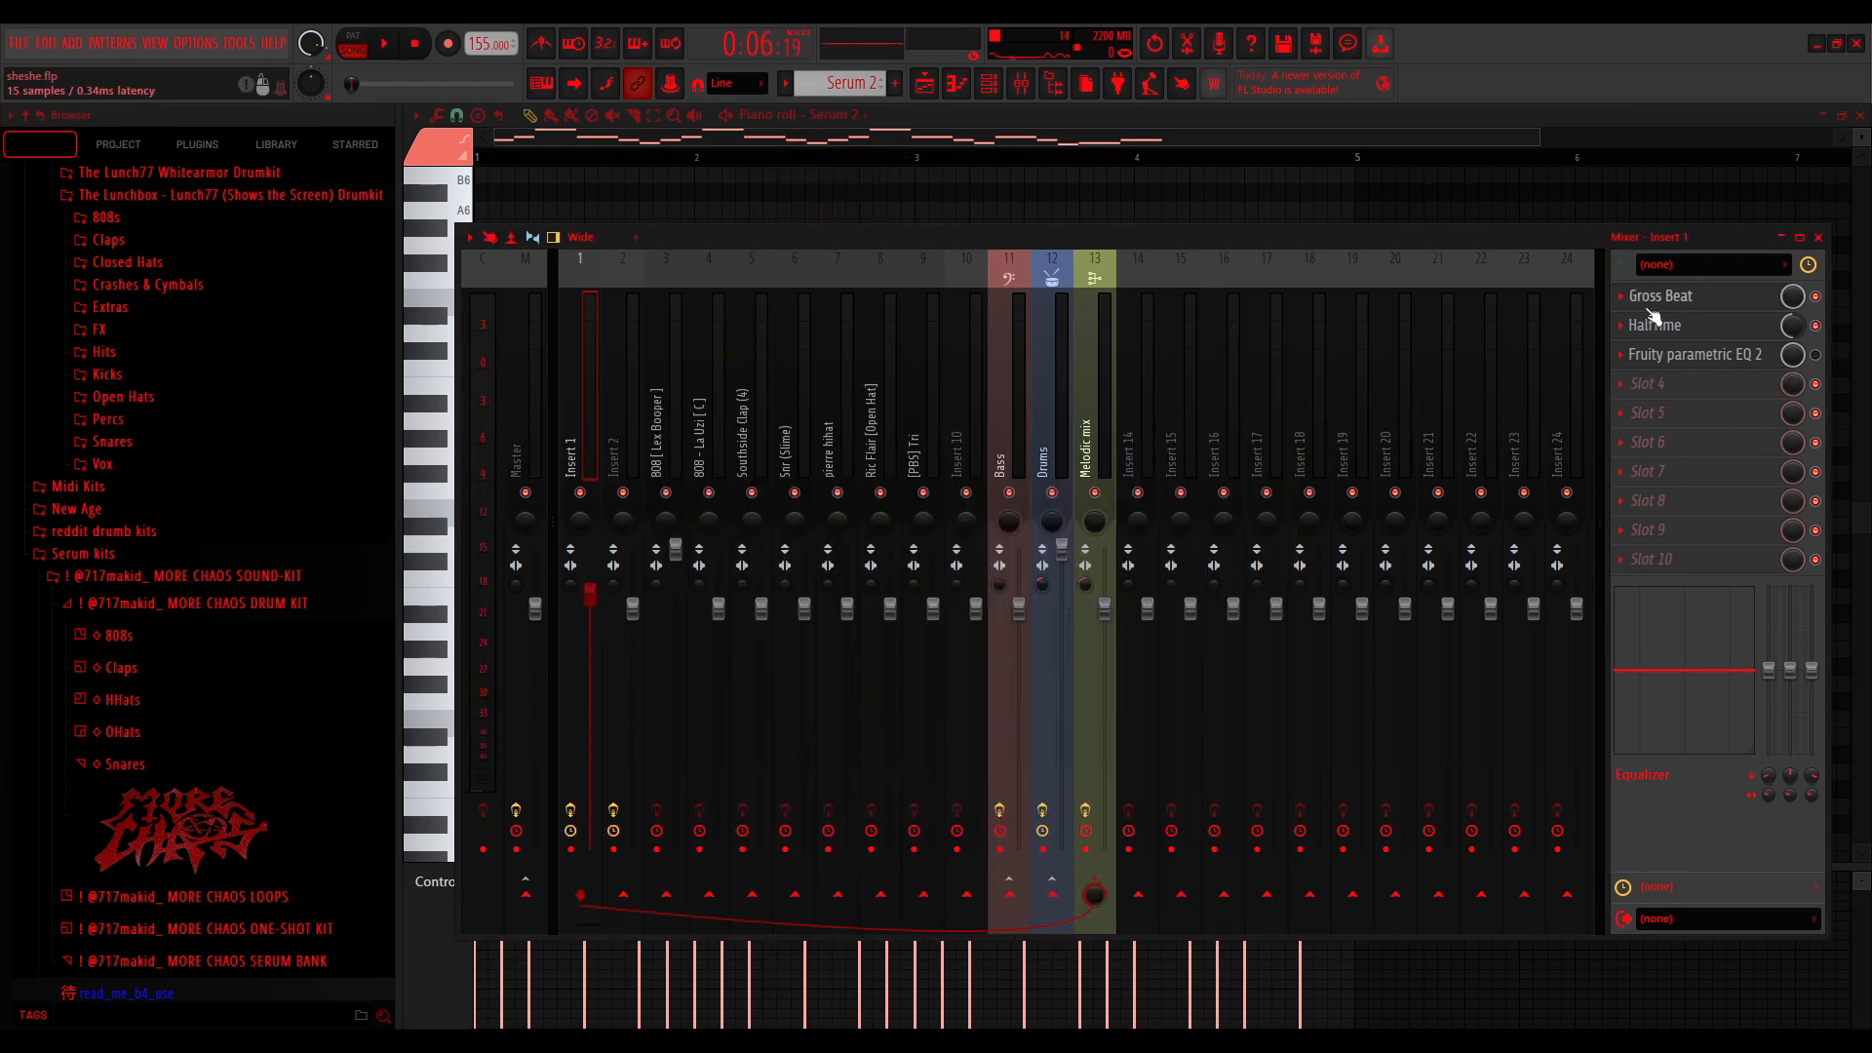
pyautogui.press('space')
pyautogui.click(1816, 355)
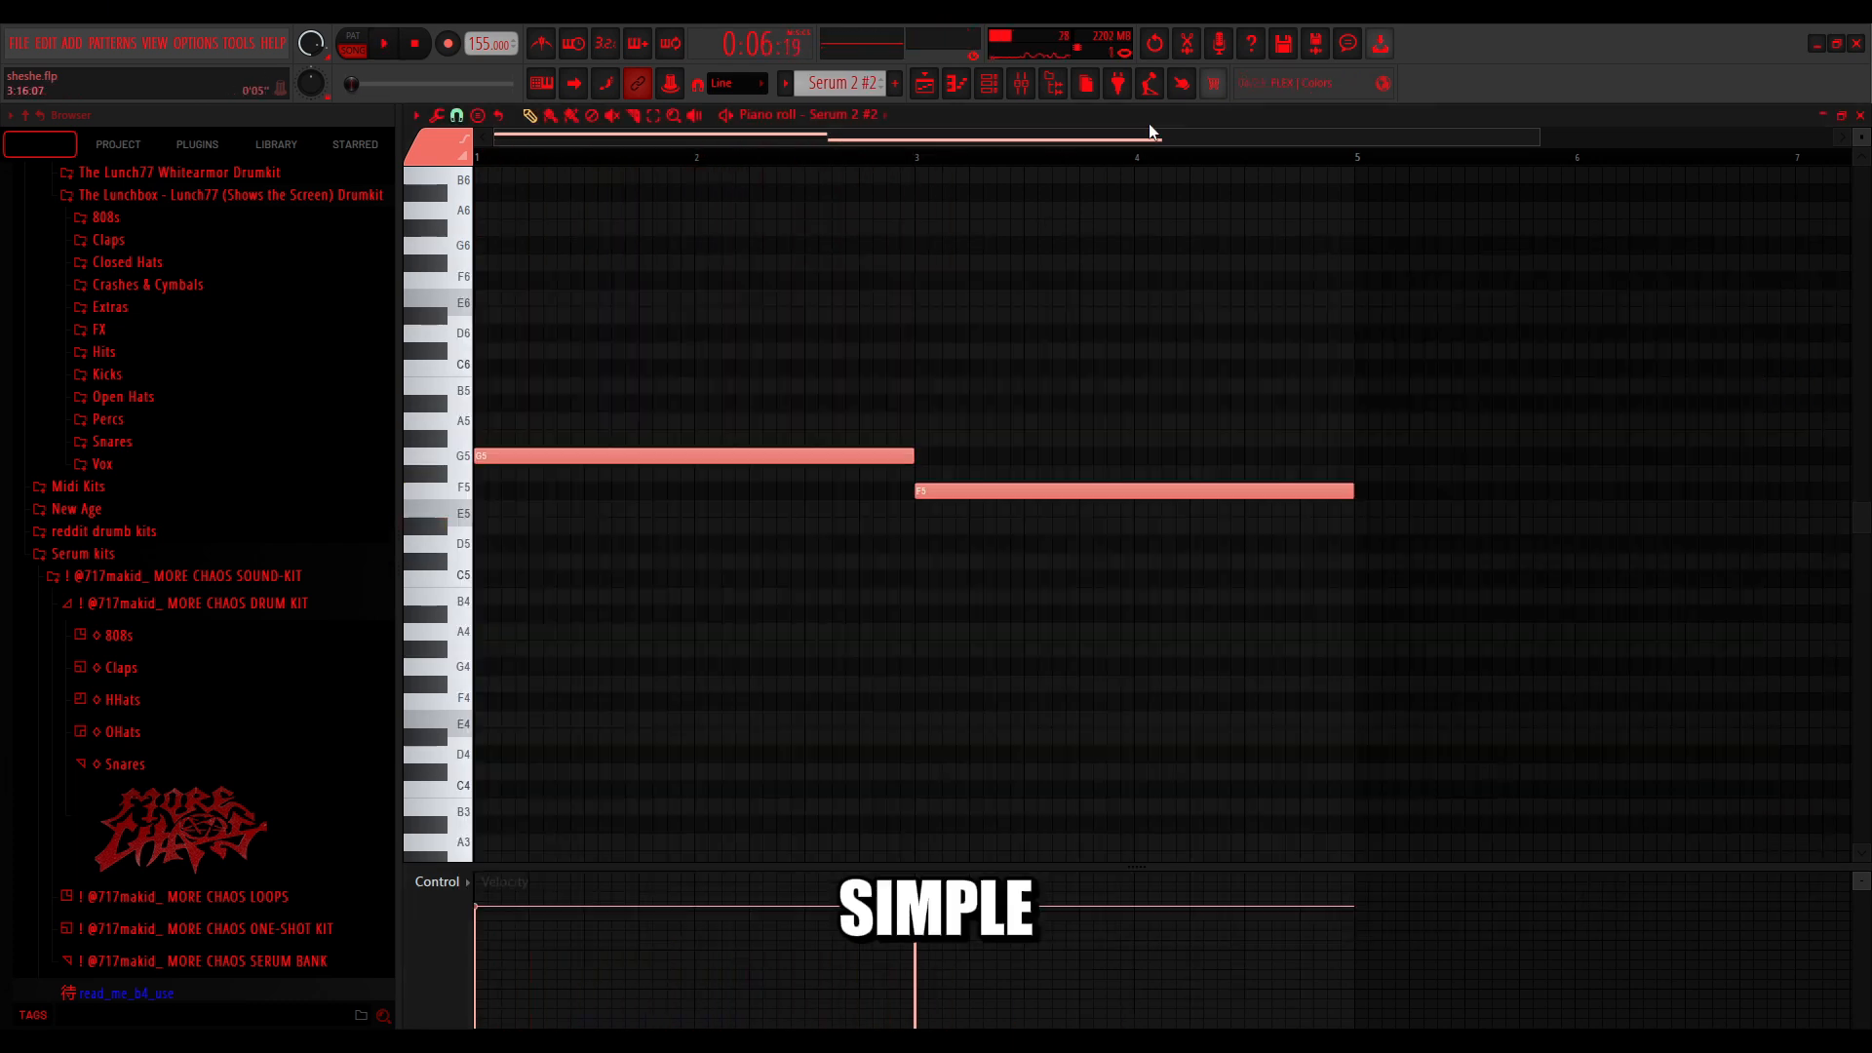
# Leave the Serum 2 #2 piano roll and unmute Track 1 to play it together with Track 2
pyautogui.click(1824, 116)
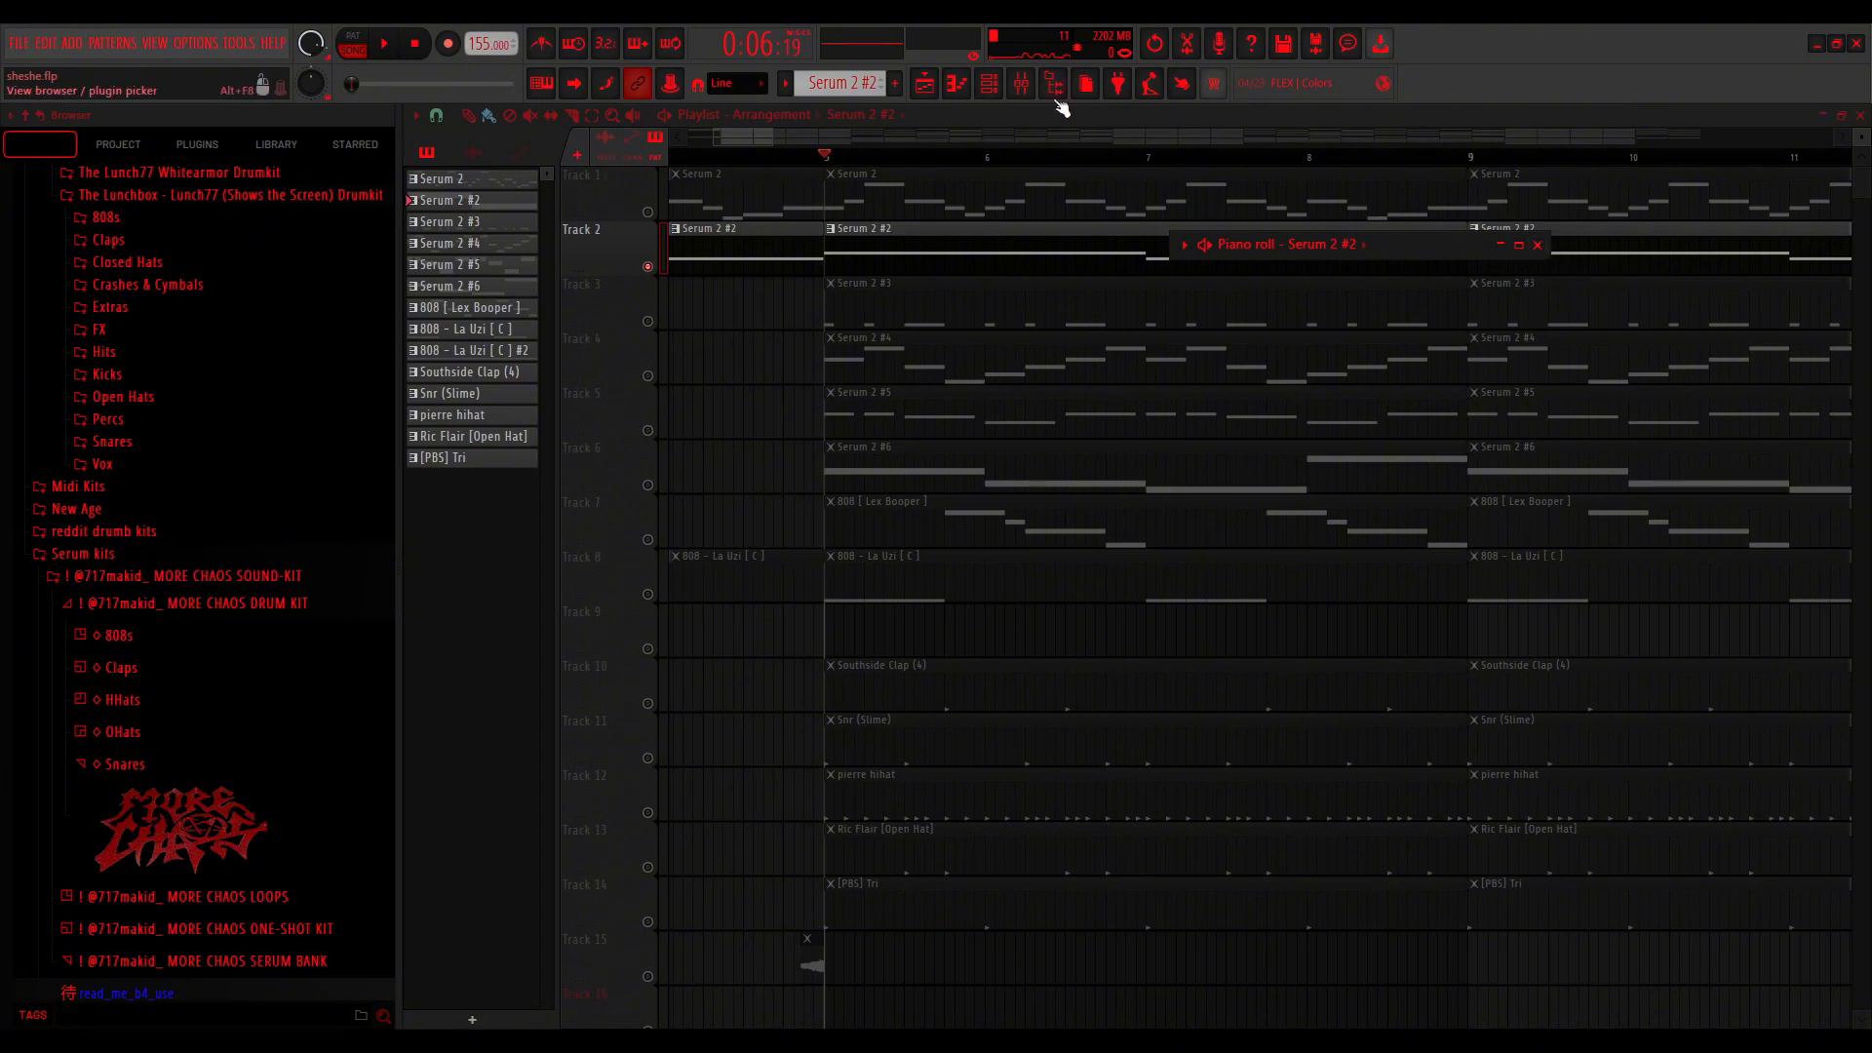
pyautogui.click(1538, 245)
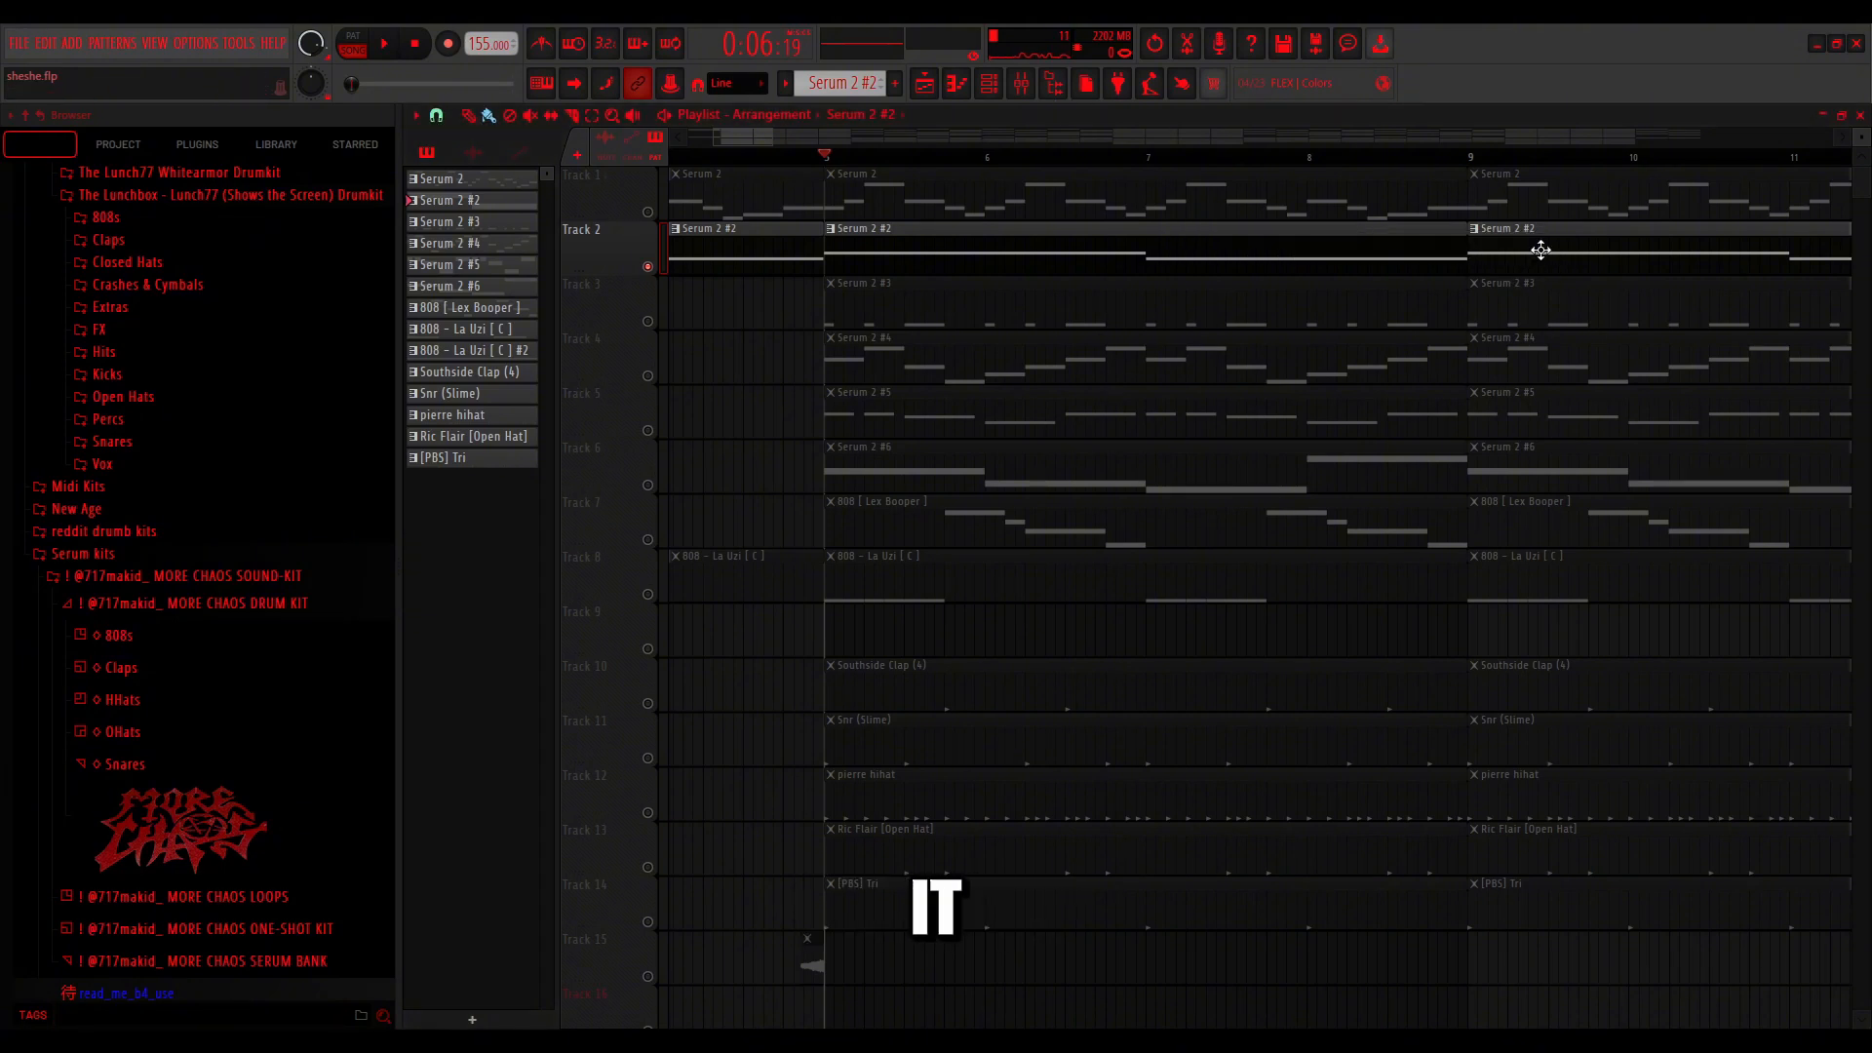
pyautogui.click(647, 211)
pyautogui.press('space')
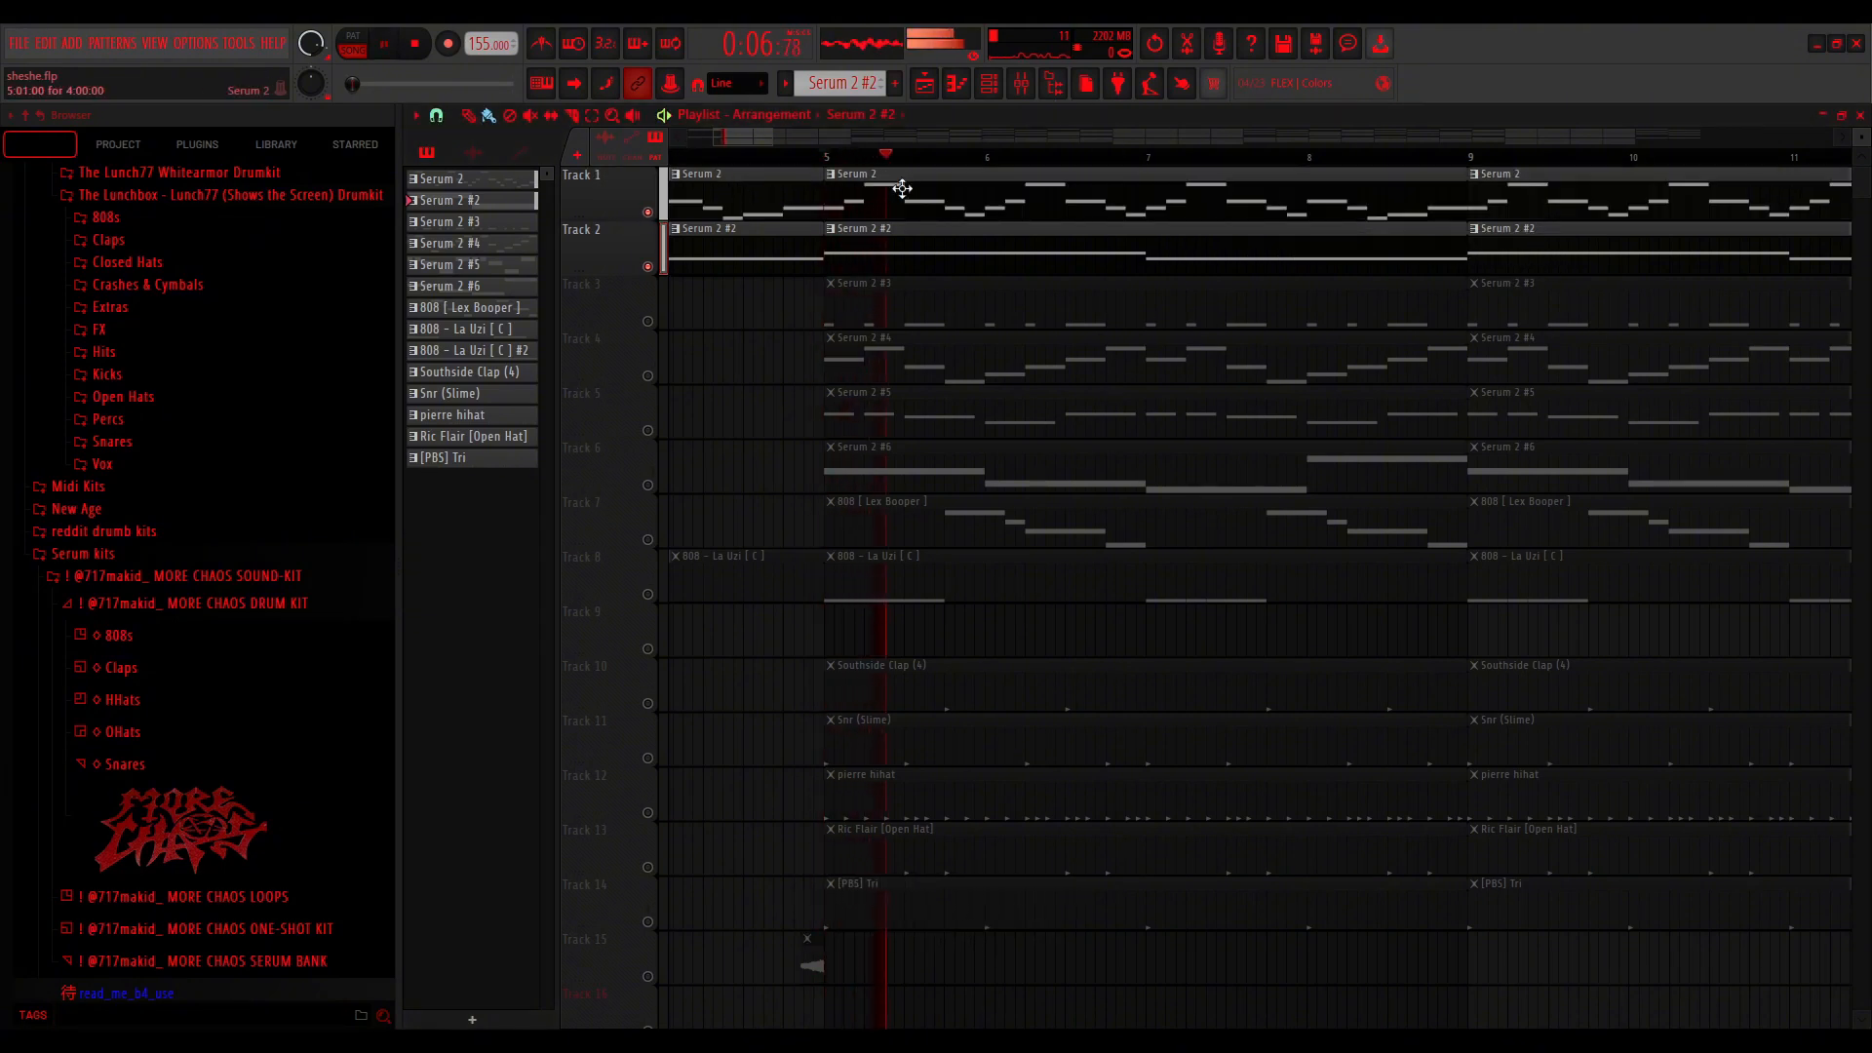
pyautogui.press('space')
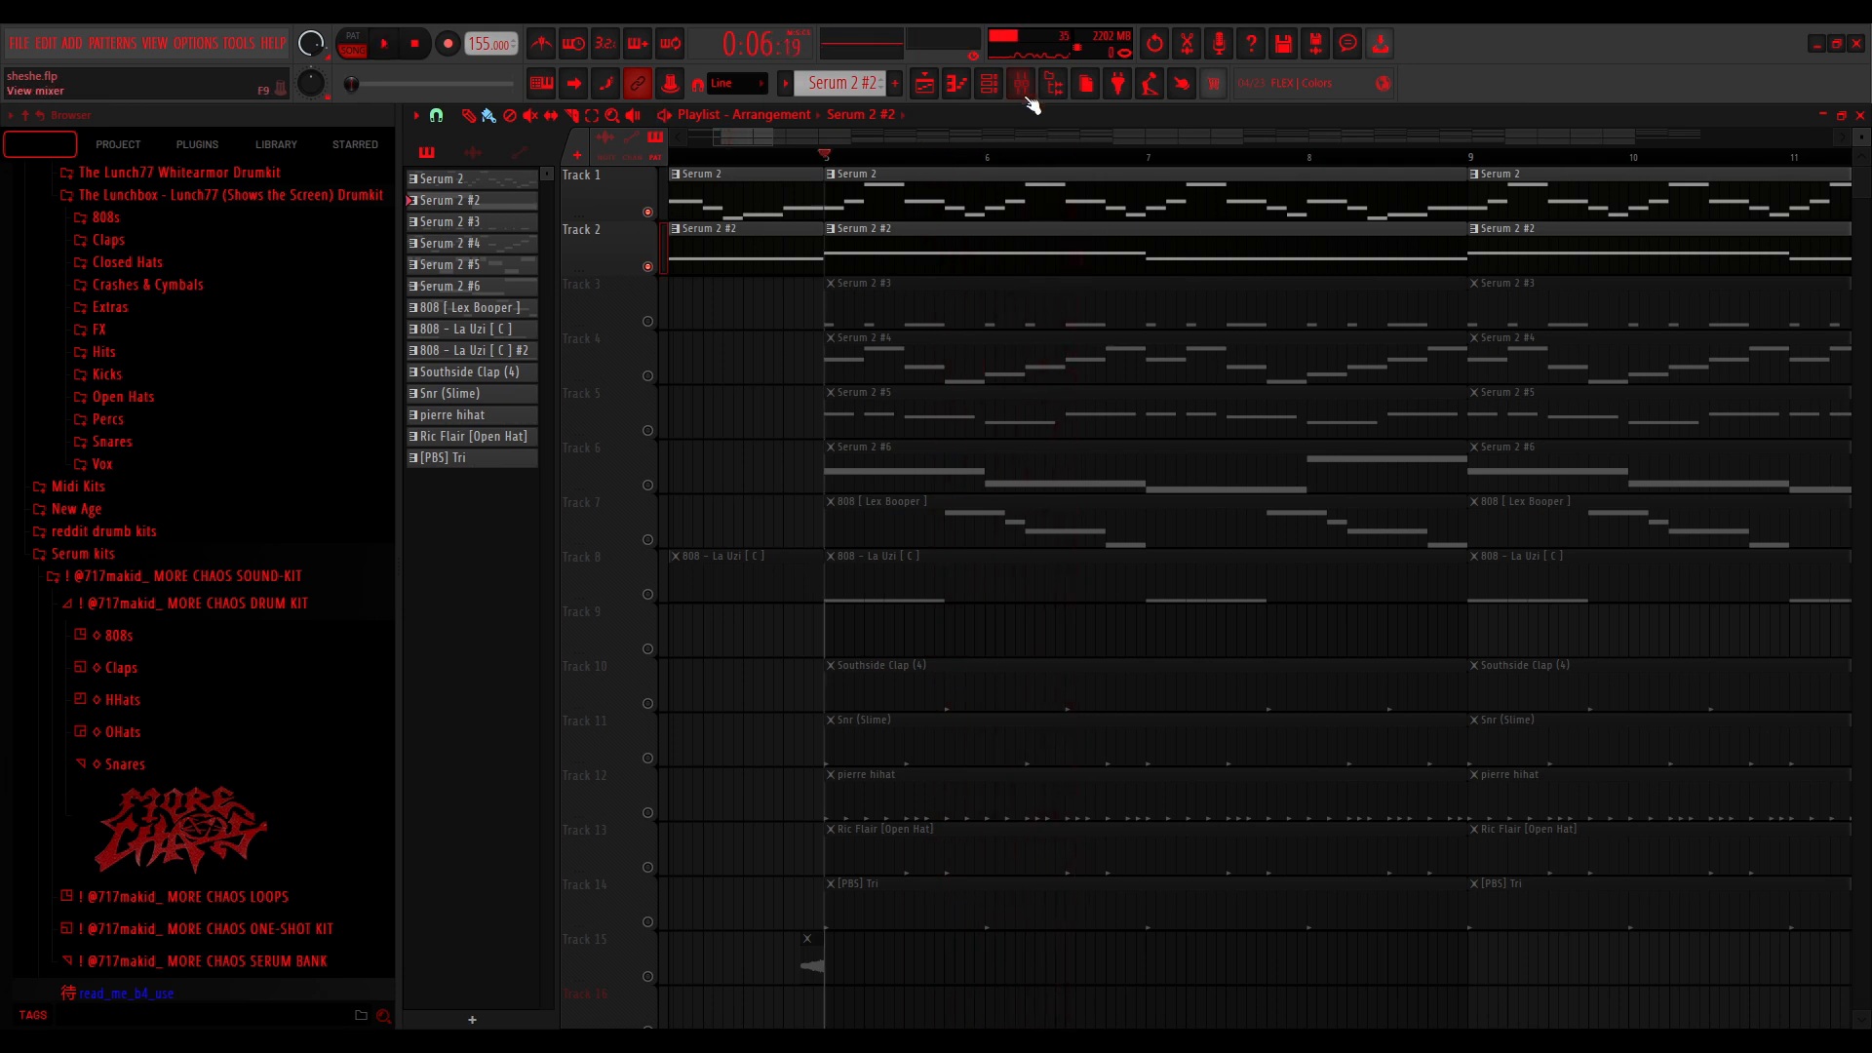
# Enable Gross Beat on Insert 2 in the mixer and audition that channel with Insert 1 muted
pyautogui.click(1021, 83)
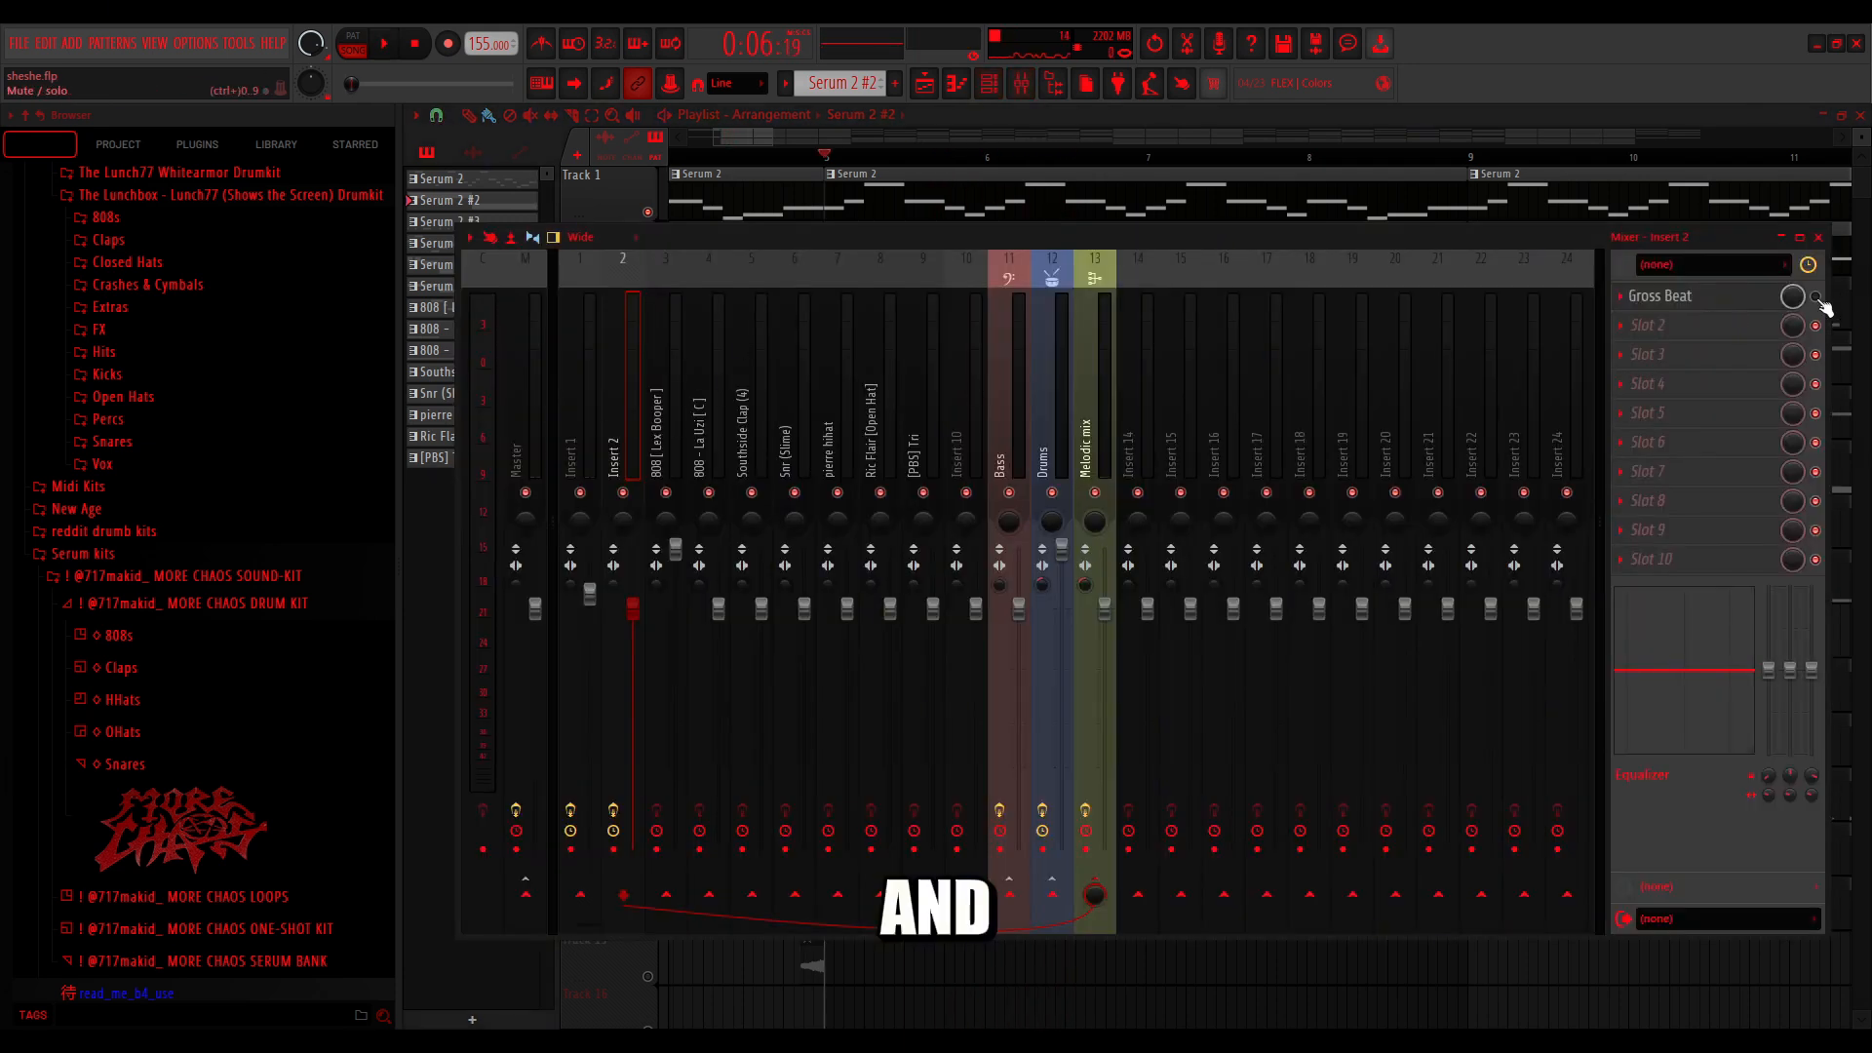
pyautogui.press('space')
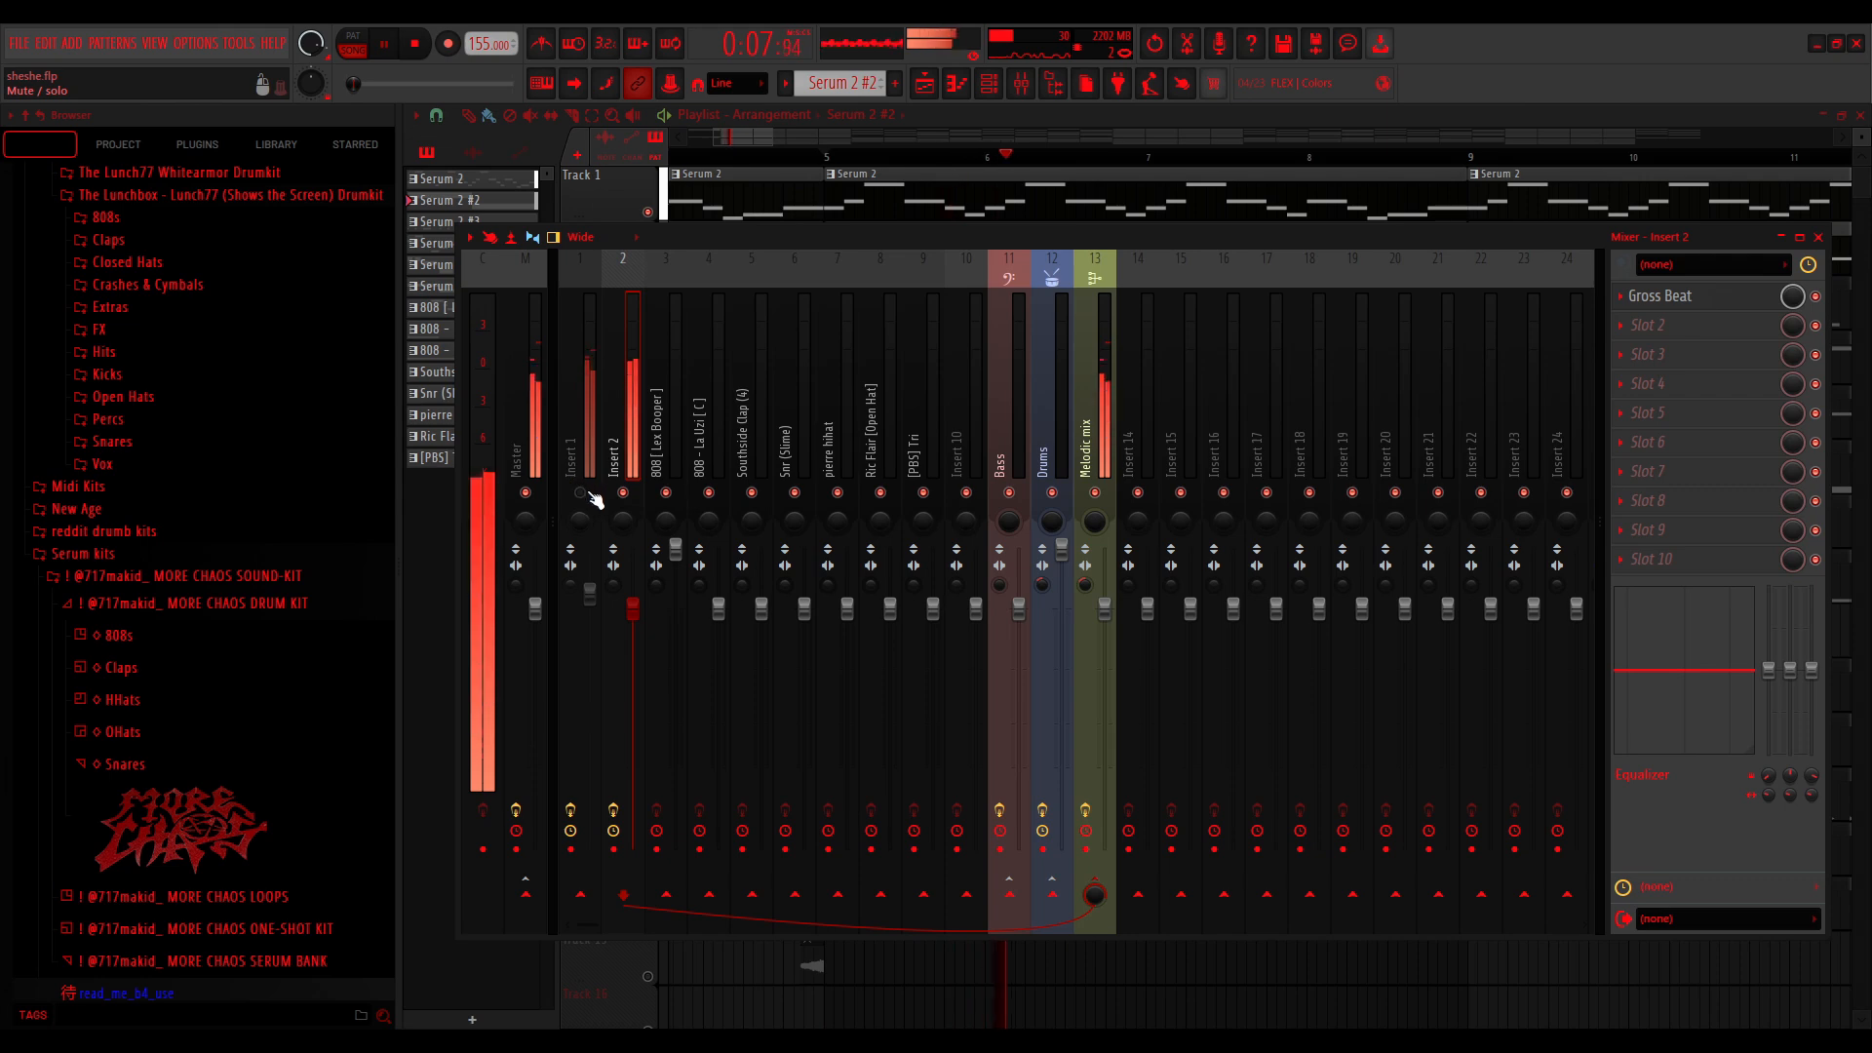
pyautogui.press('space')
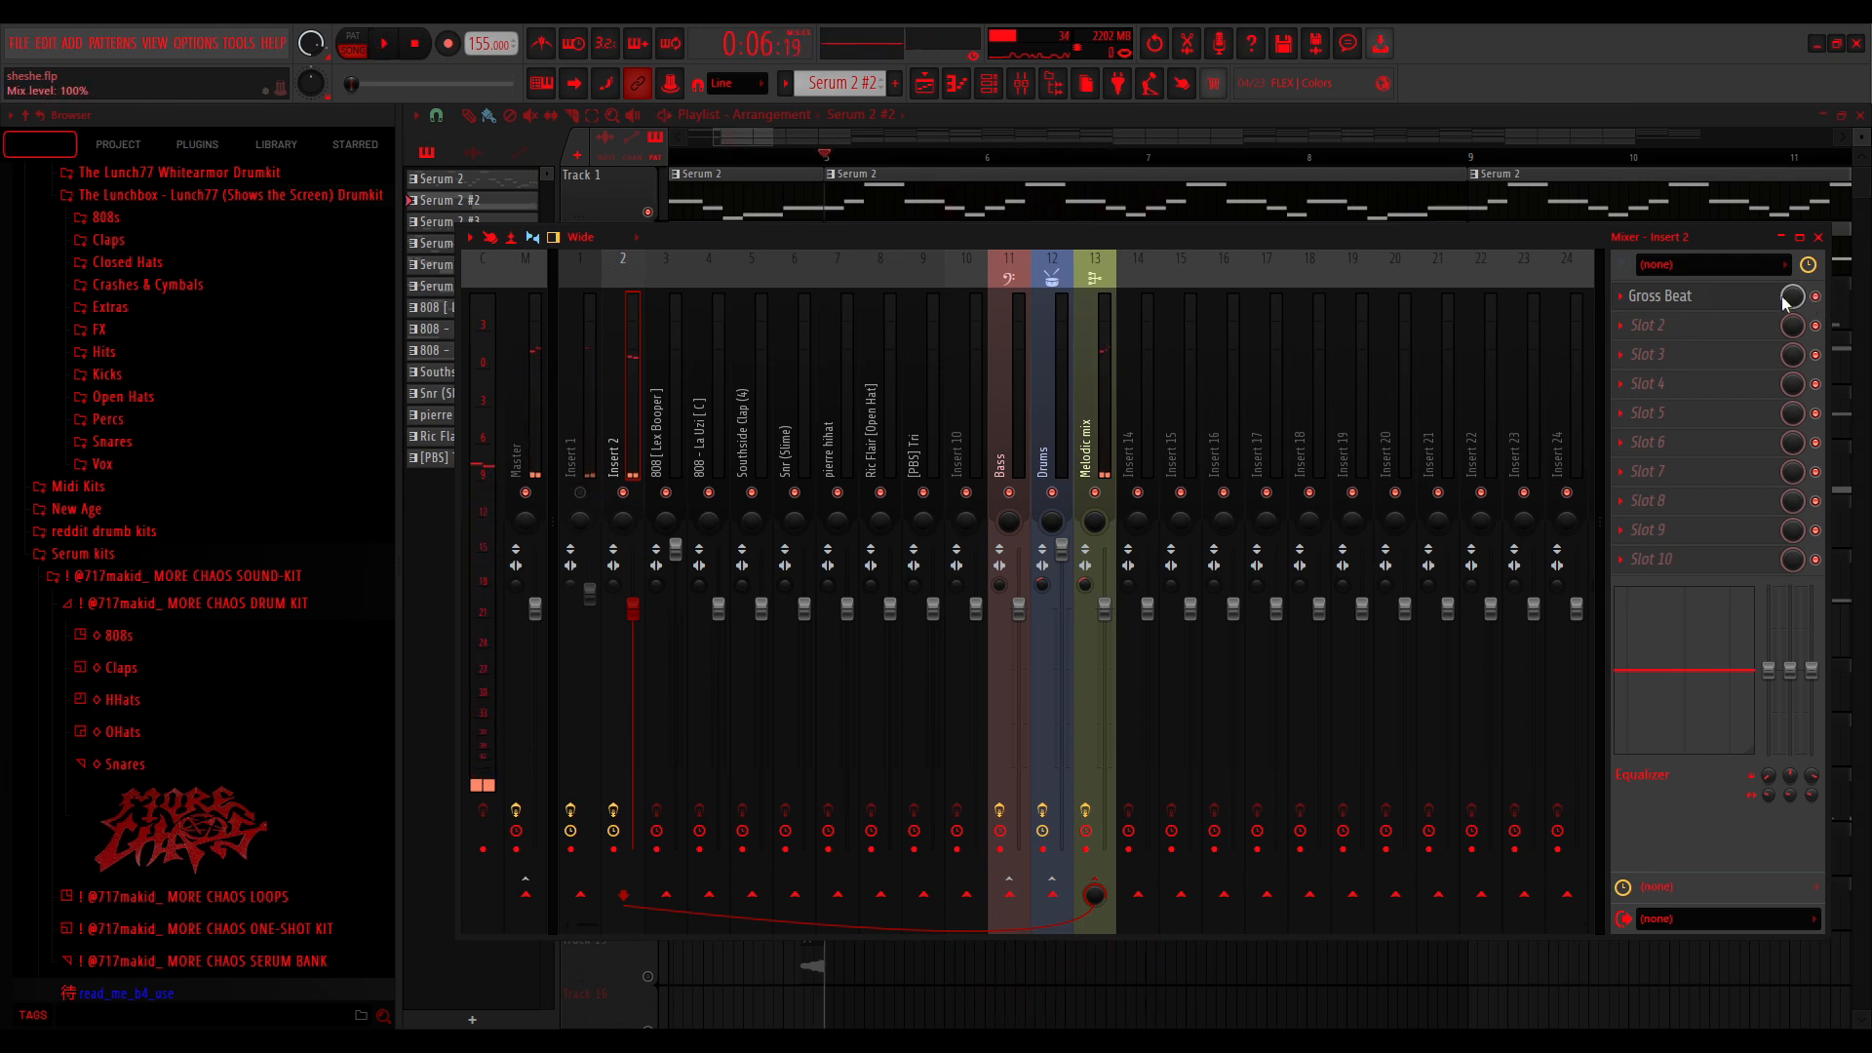
# Check the Gross Beat settings on Insert 2 and play both melody layers with Insert 1 unmuted
pyautogui.click(1673, 302)
pyautogui.click(1371, 358)
pyautogui.press('space')
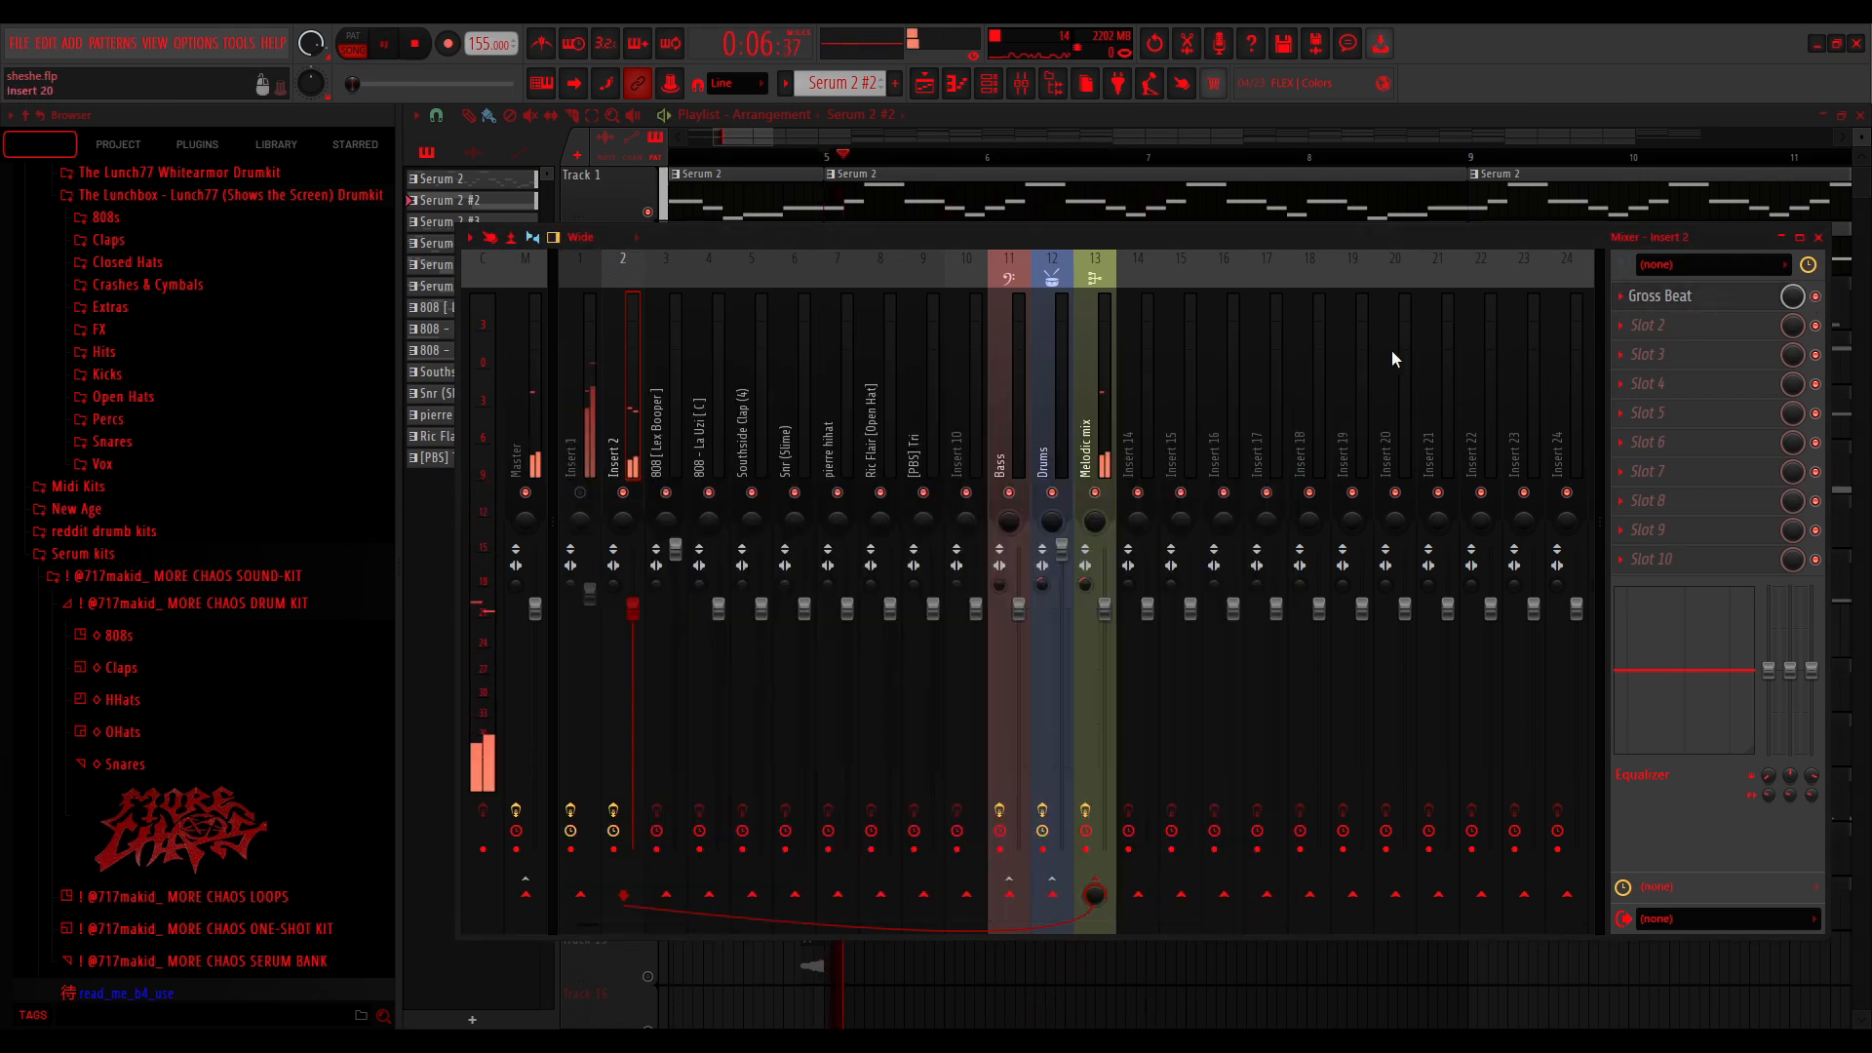
pyautogui.click(583, 466)
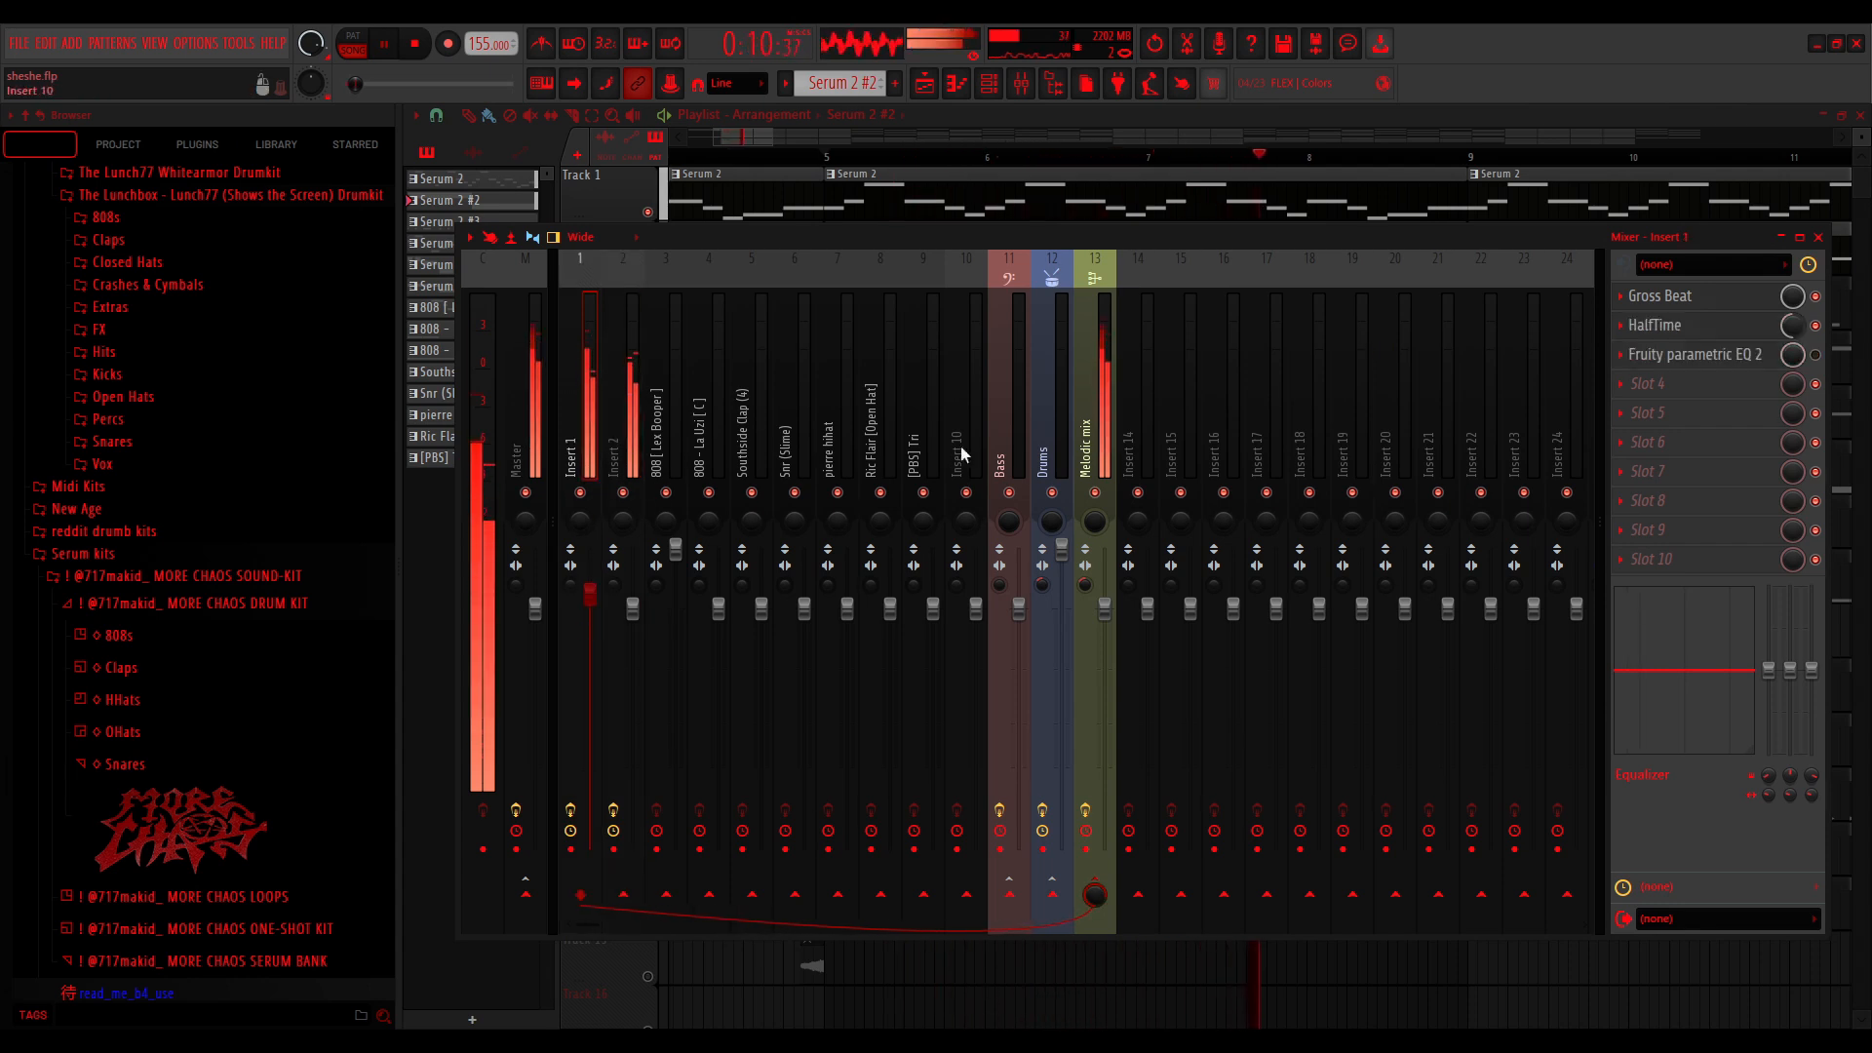
pyautogui.press('space')
# Mute Tracks 1 and 2 in the playlist and unmute Track 3
pyautogui.press('F9')
pyautogui.click(648, 266)
pyautogui.click(648, 212)
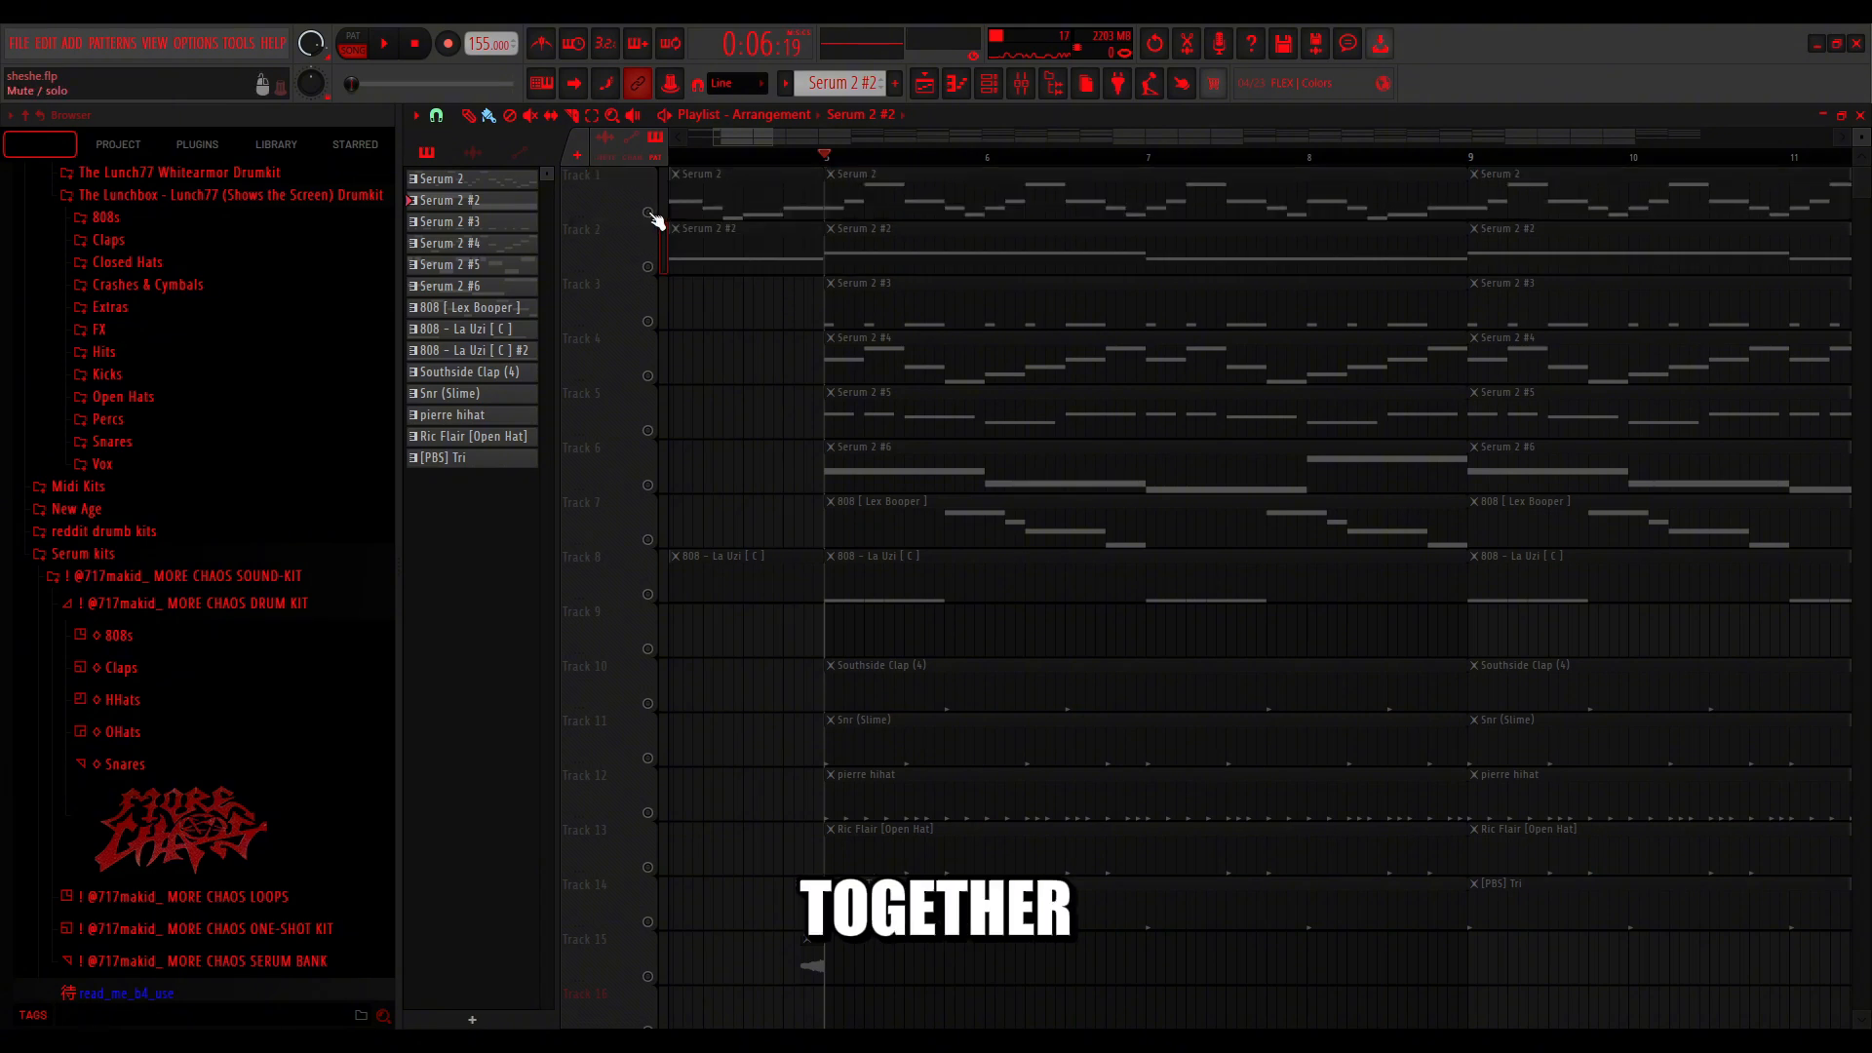
pyautogui.click(647, 321)
# Play Track 3 and bypass HalfTime and Gross Beat on Insert 1 to hear it without effects
pyautogui.press('F9')
pyautogui.press('space')
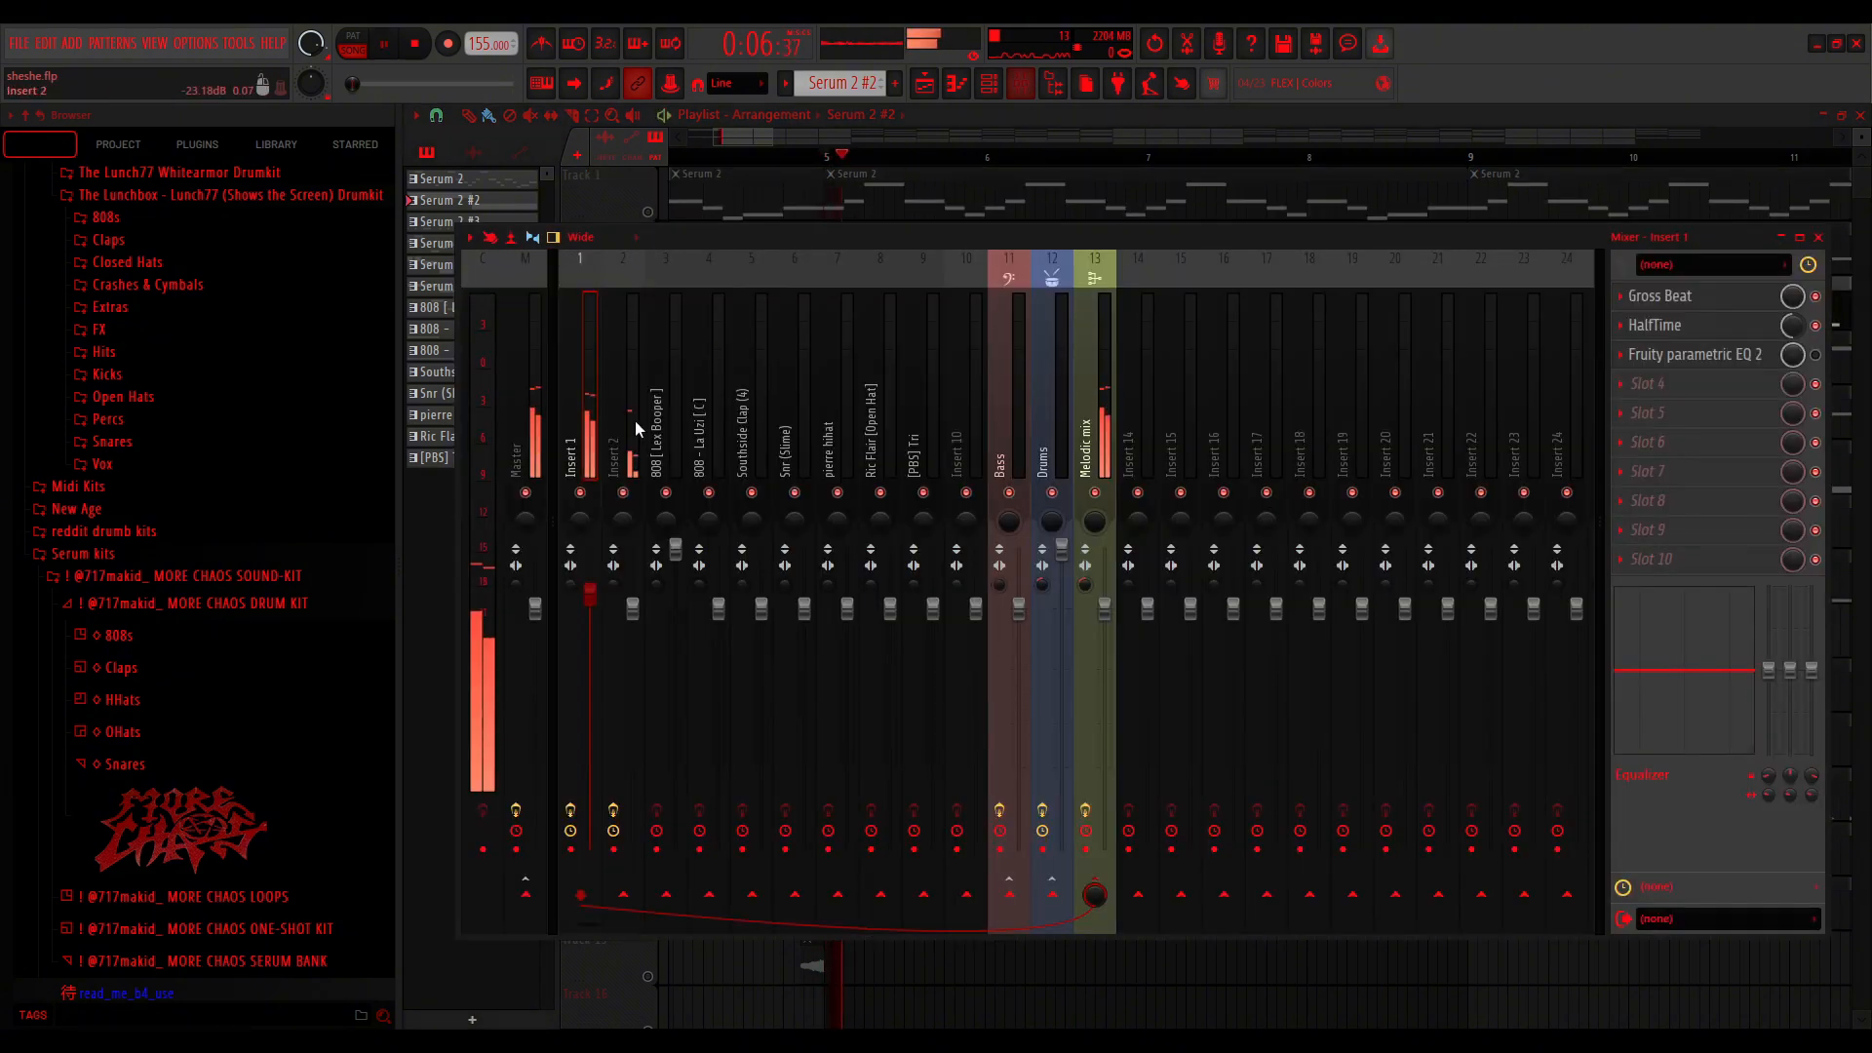
pyautogui.click(1815, 326)
pyautogui.click(1815, 296)
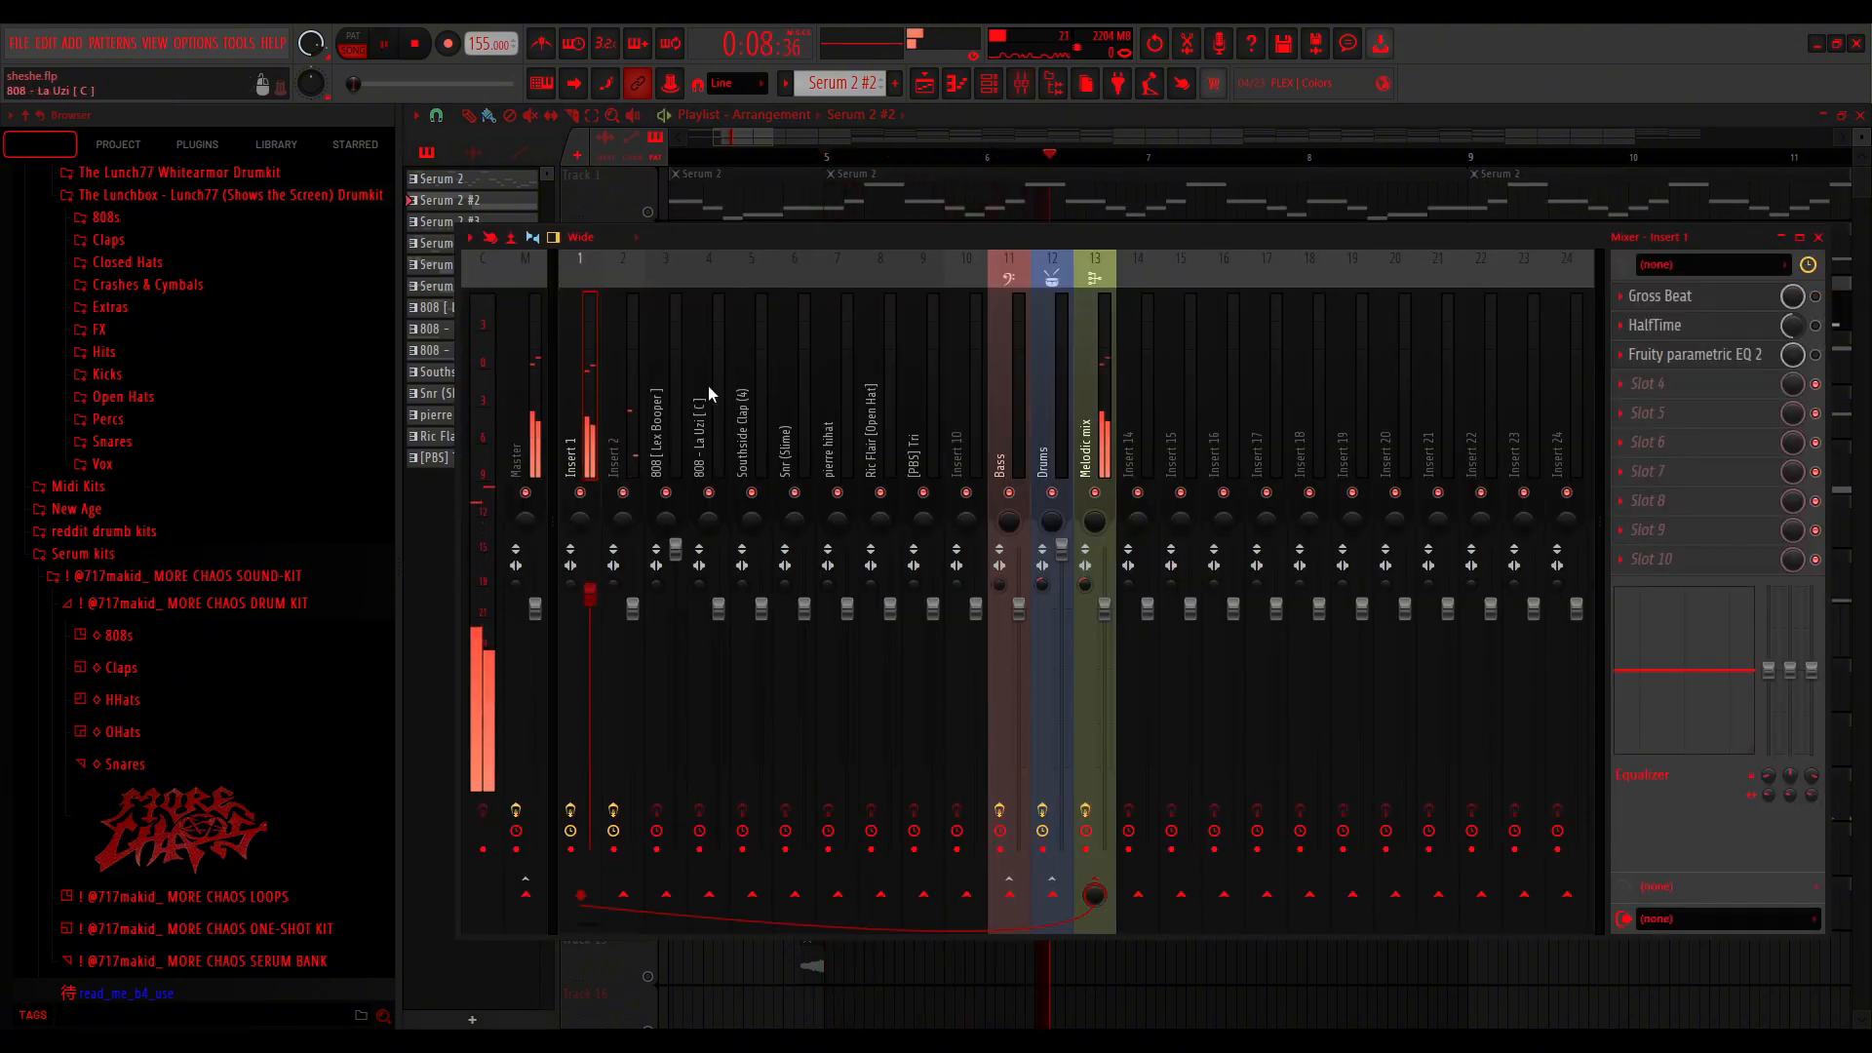
pyautogui.click(626, 419)
pyautogui.click(590, 435)
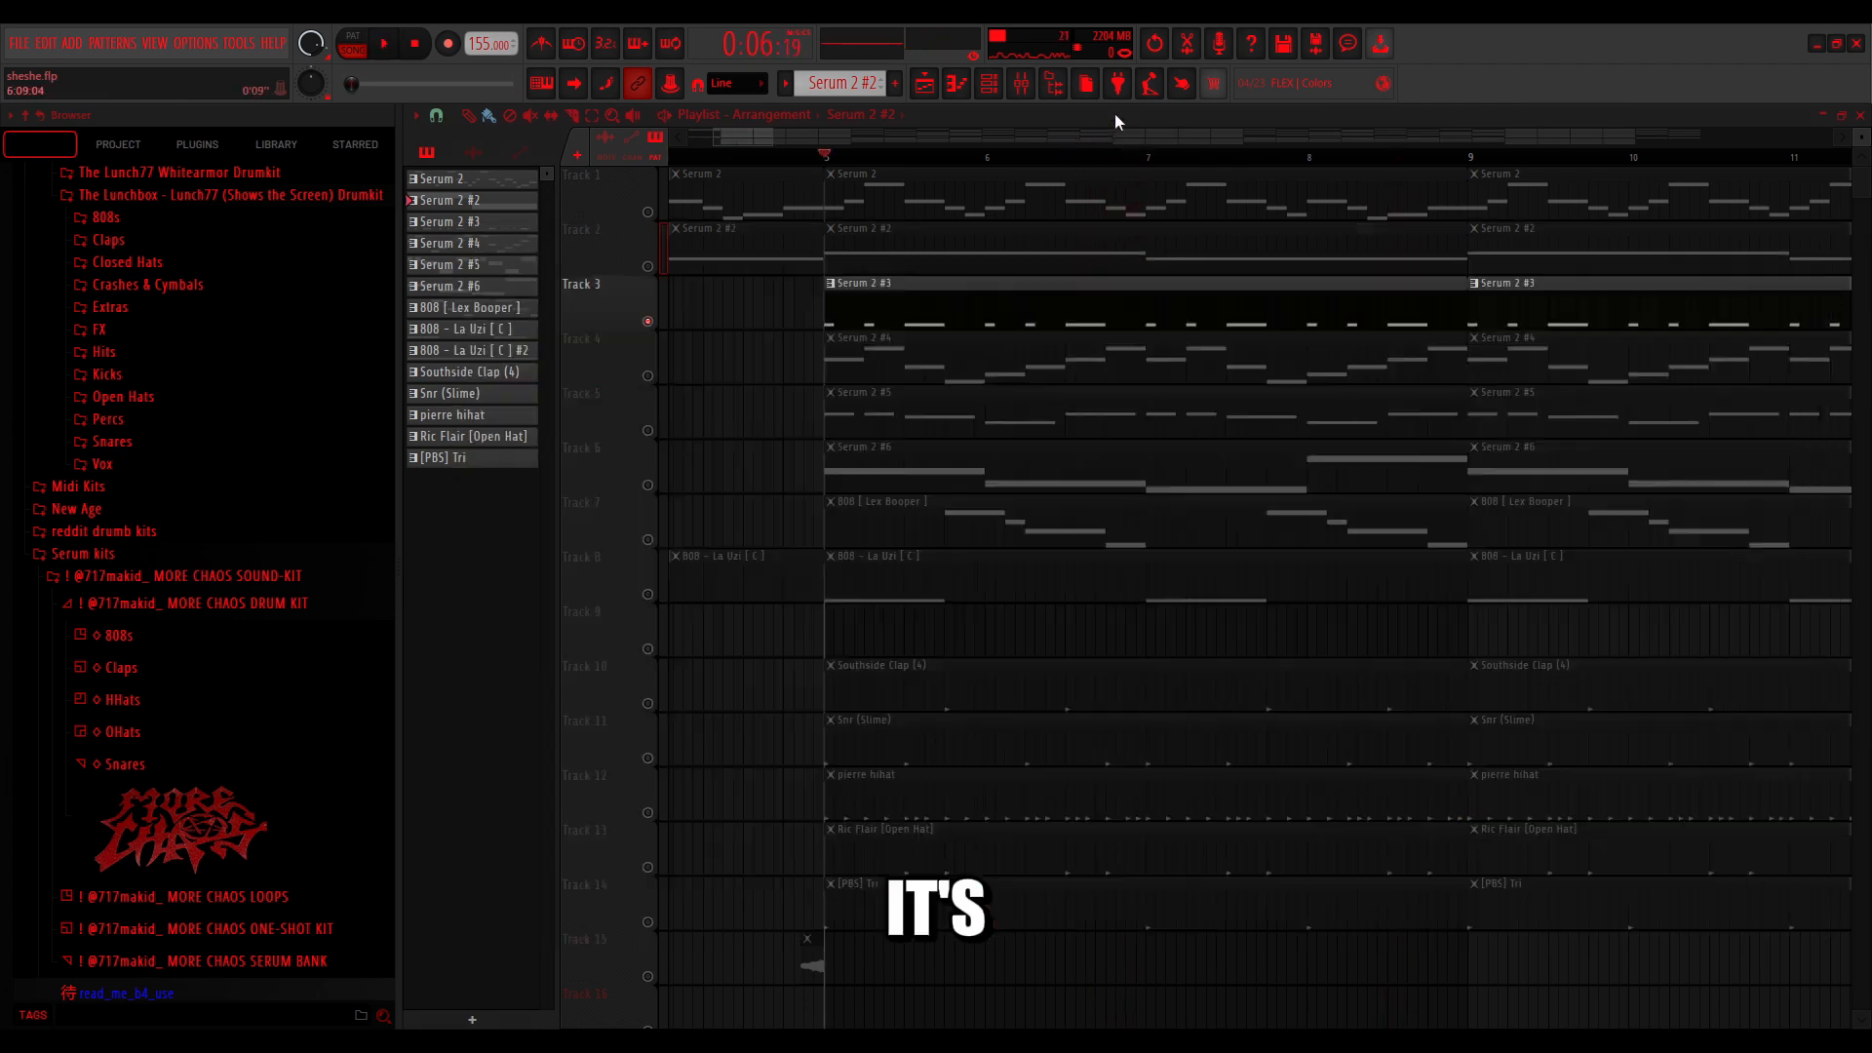
# Examine the note pattern of the Serum 2 #3 clip in the piano roll
pyautogui.doubleClick(931, 322)
pyautogui.moveTo(1710, 250); pyautogui.dragTo(1326, 264)
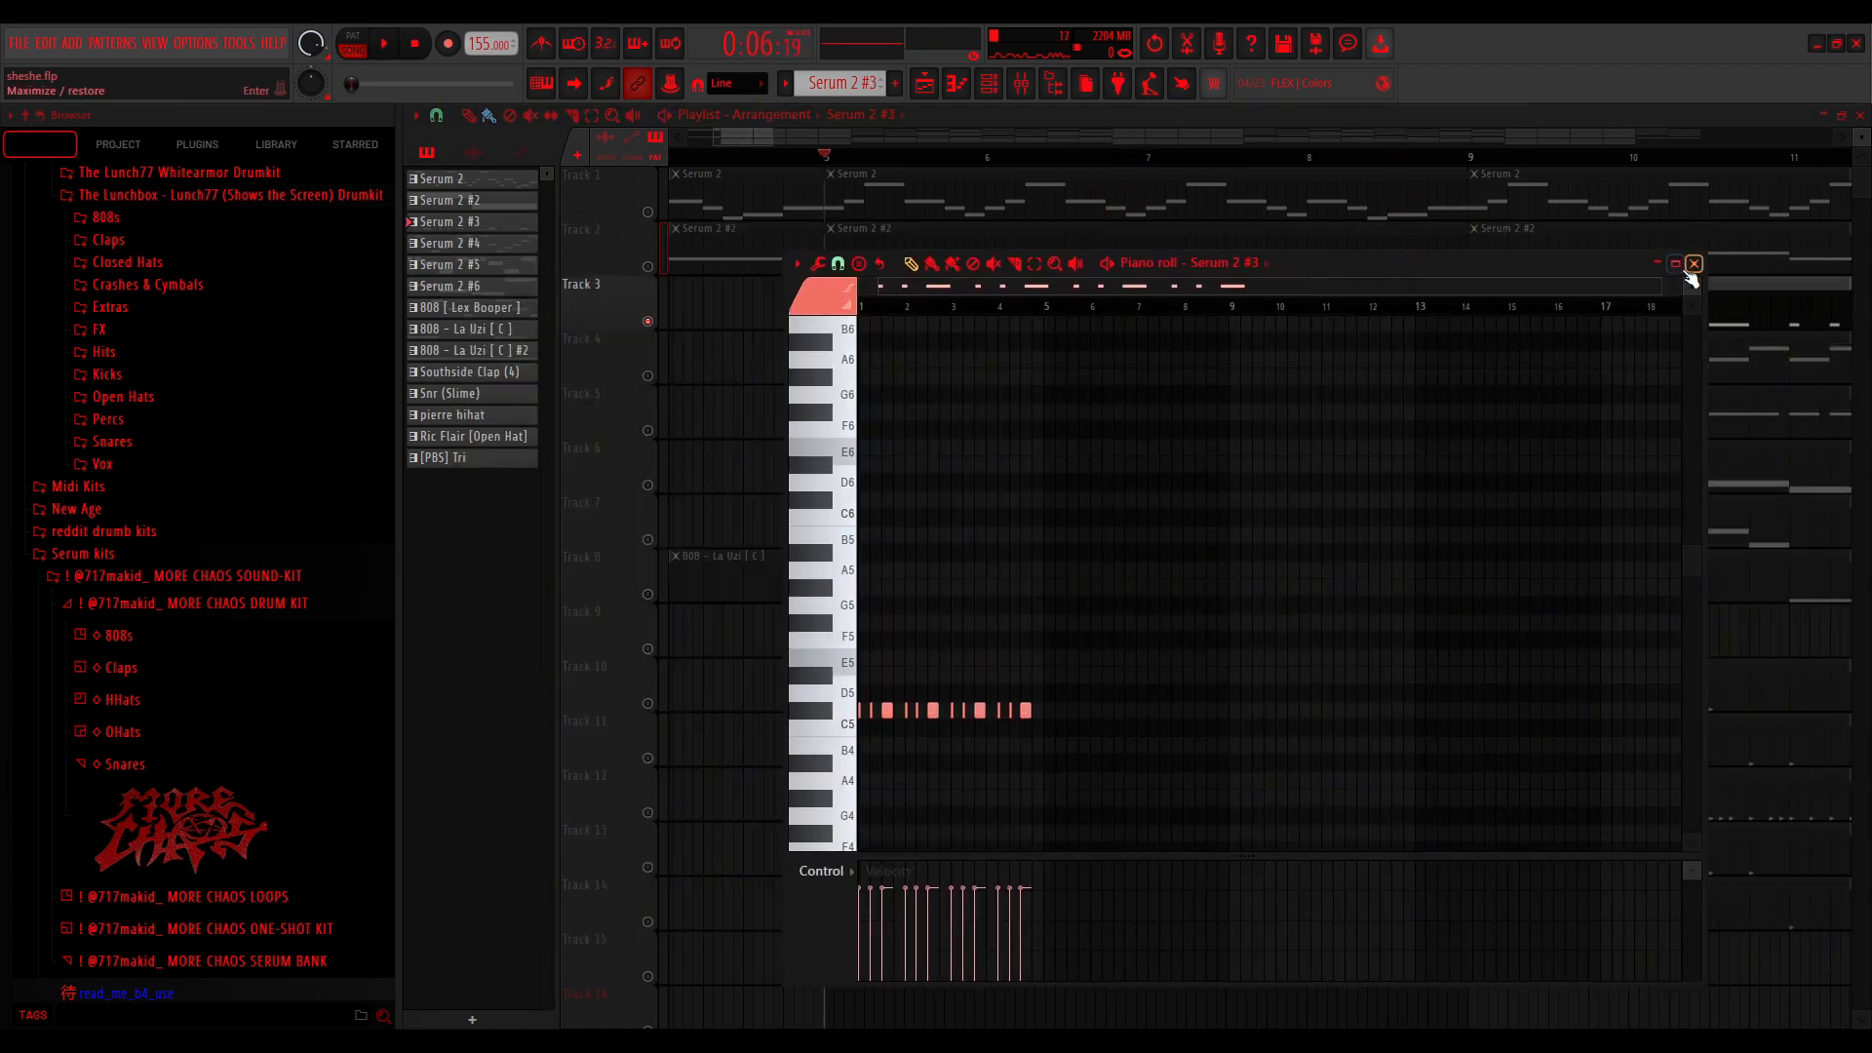
pyautogui.click(1658, 263)
pyautogui.click(1657, 264)
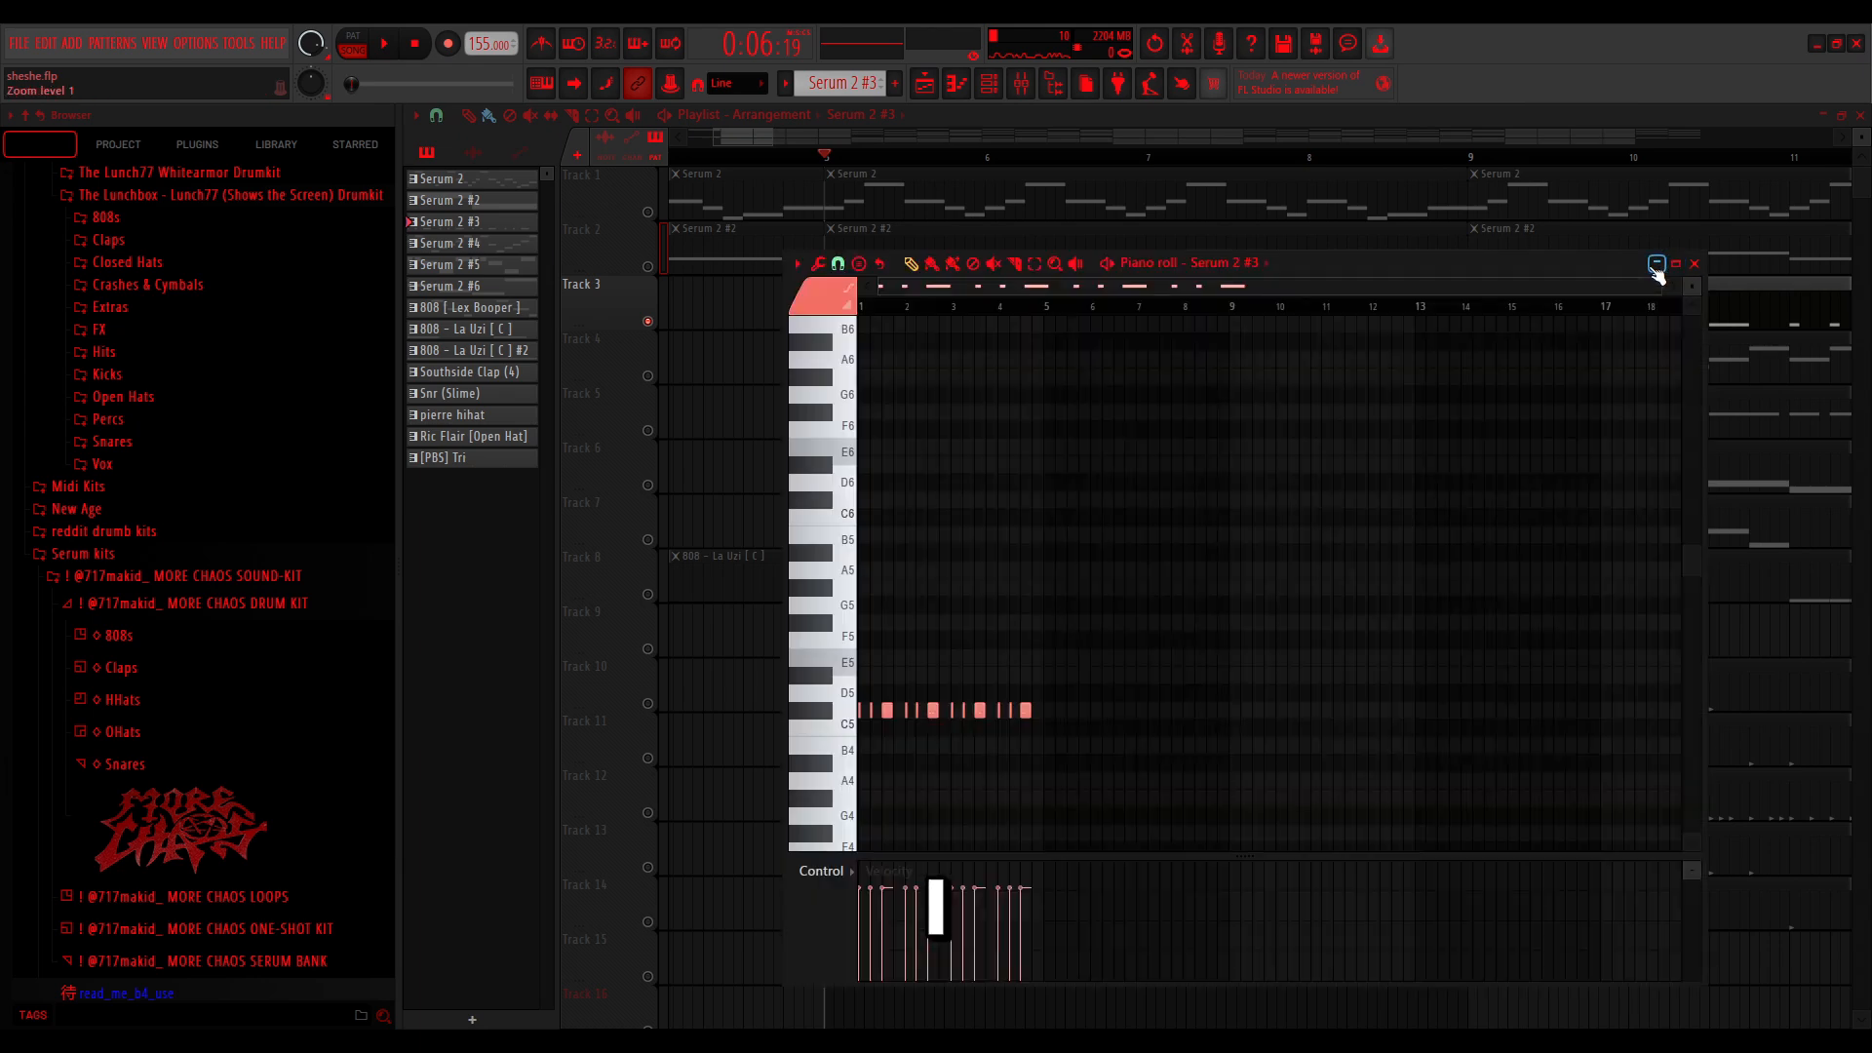
pyautogui.click(1694, 264)
pyautogui.doubleClick(1056, 318)
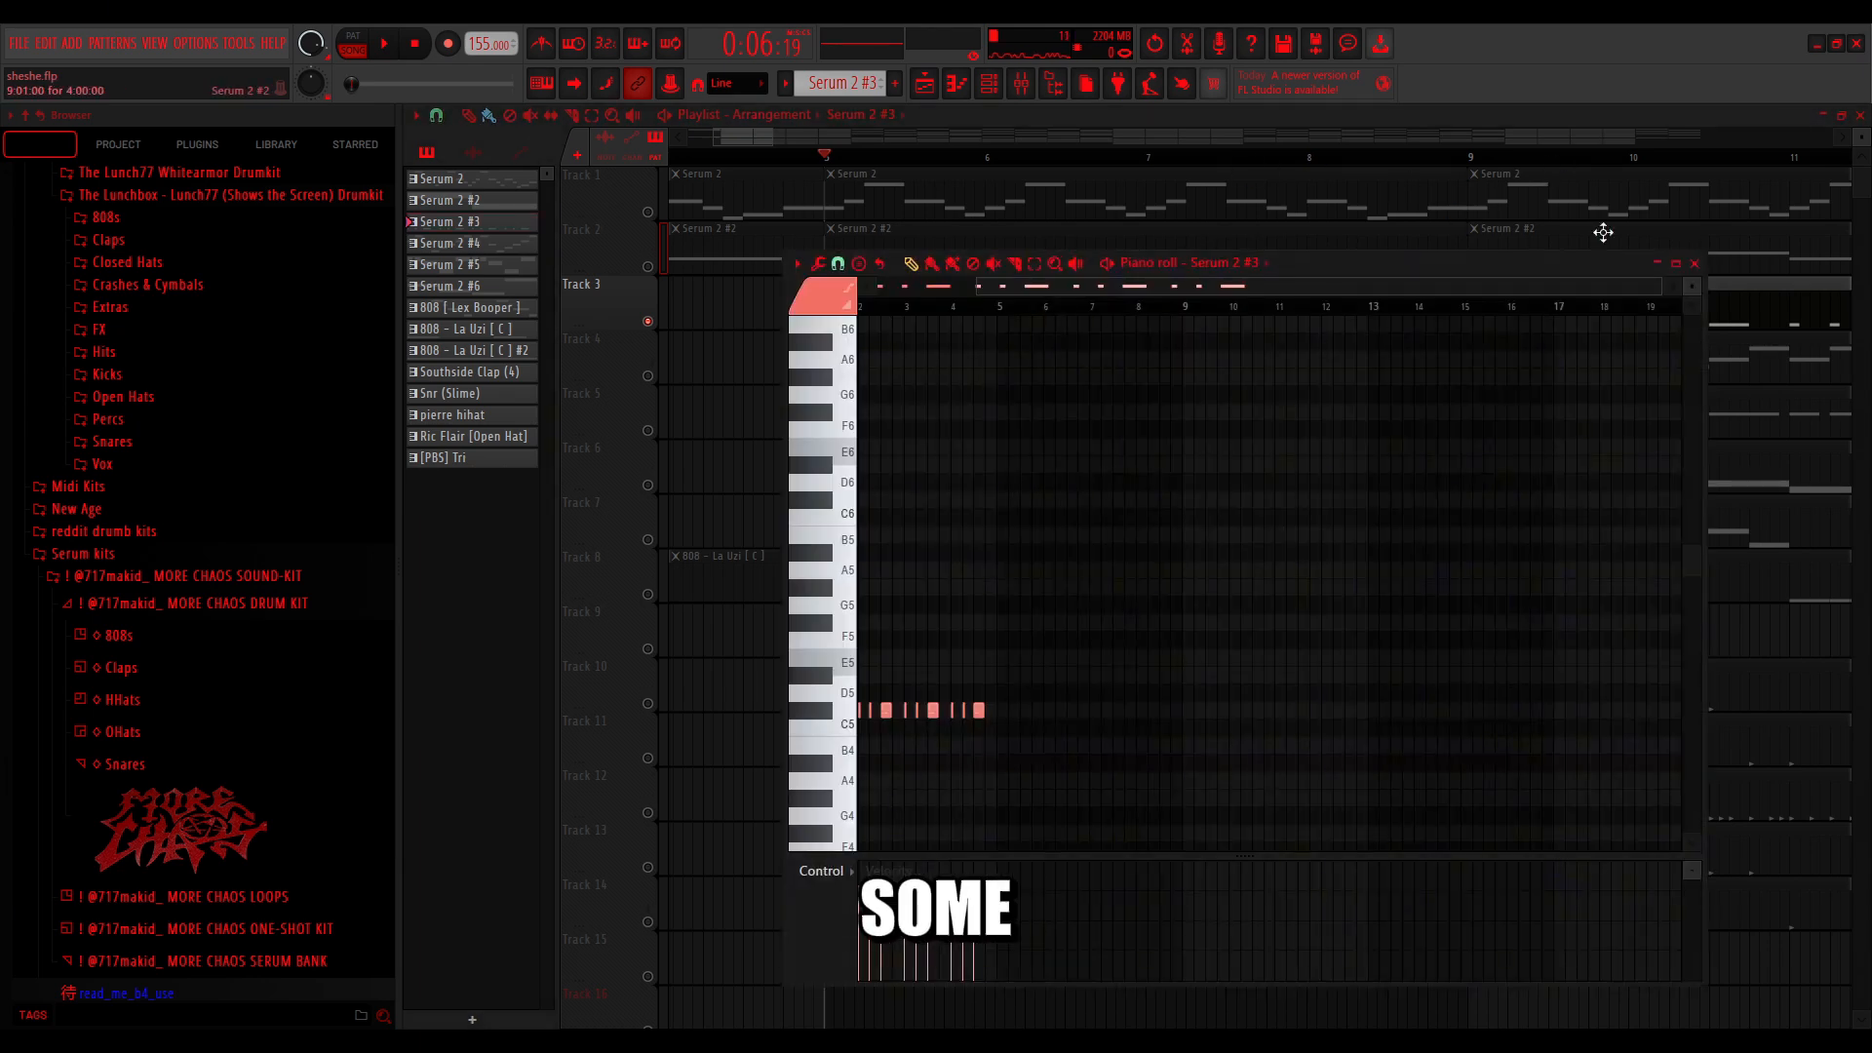
pyautogui.click(1695, 263)
# Enable Gross Beat and HalfTime on Insert 1 and audition Track 3 through them
pyautogui.click(1019, 83)
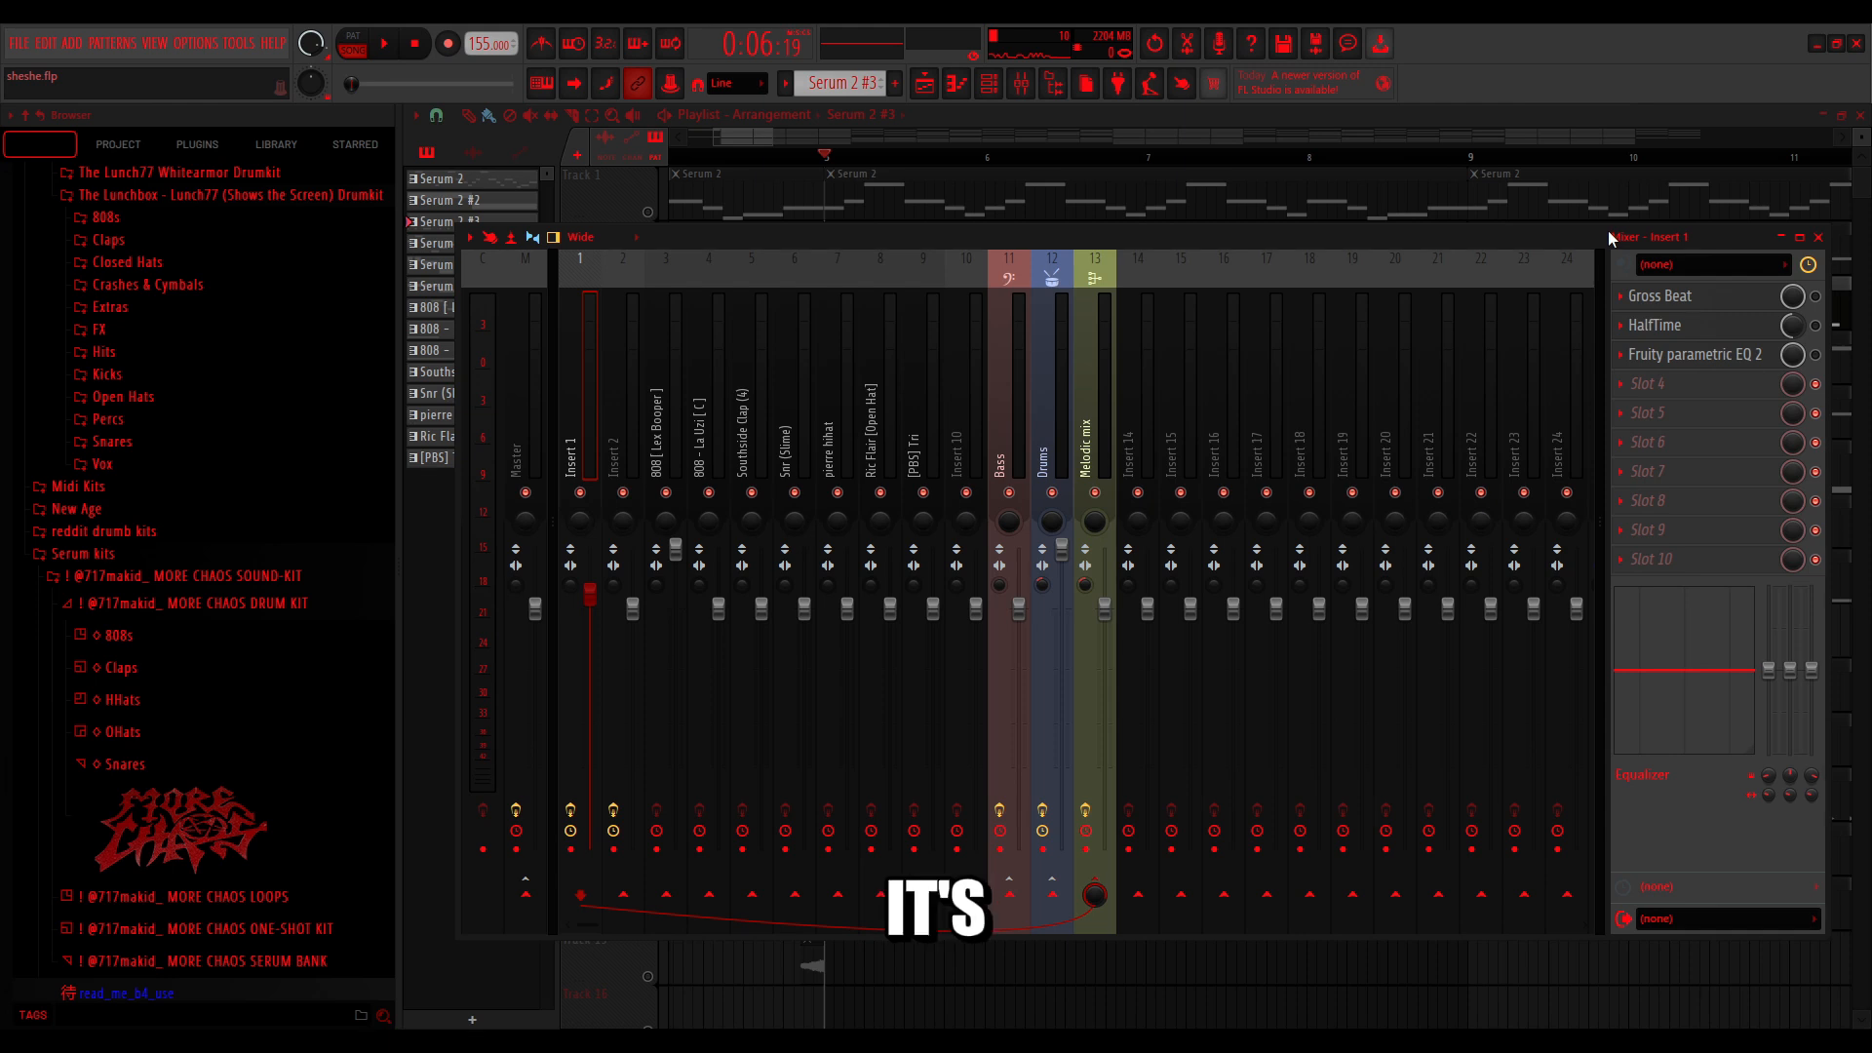
pyautogui.click(1816, 295)
pyautogui.click(1816, 325)
pyautogui.press('space')
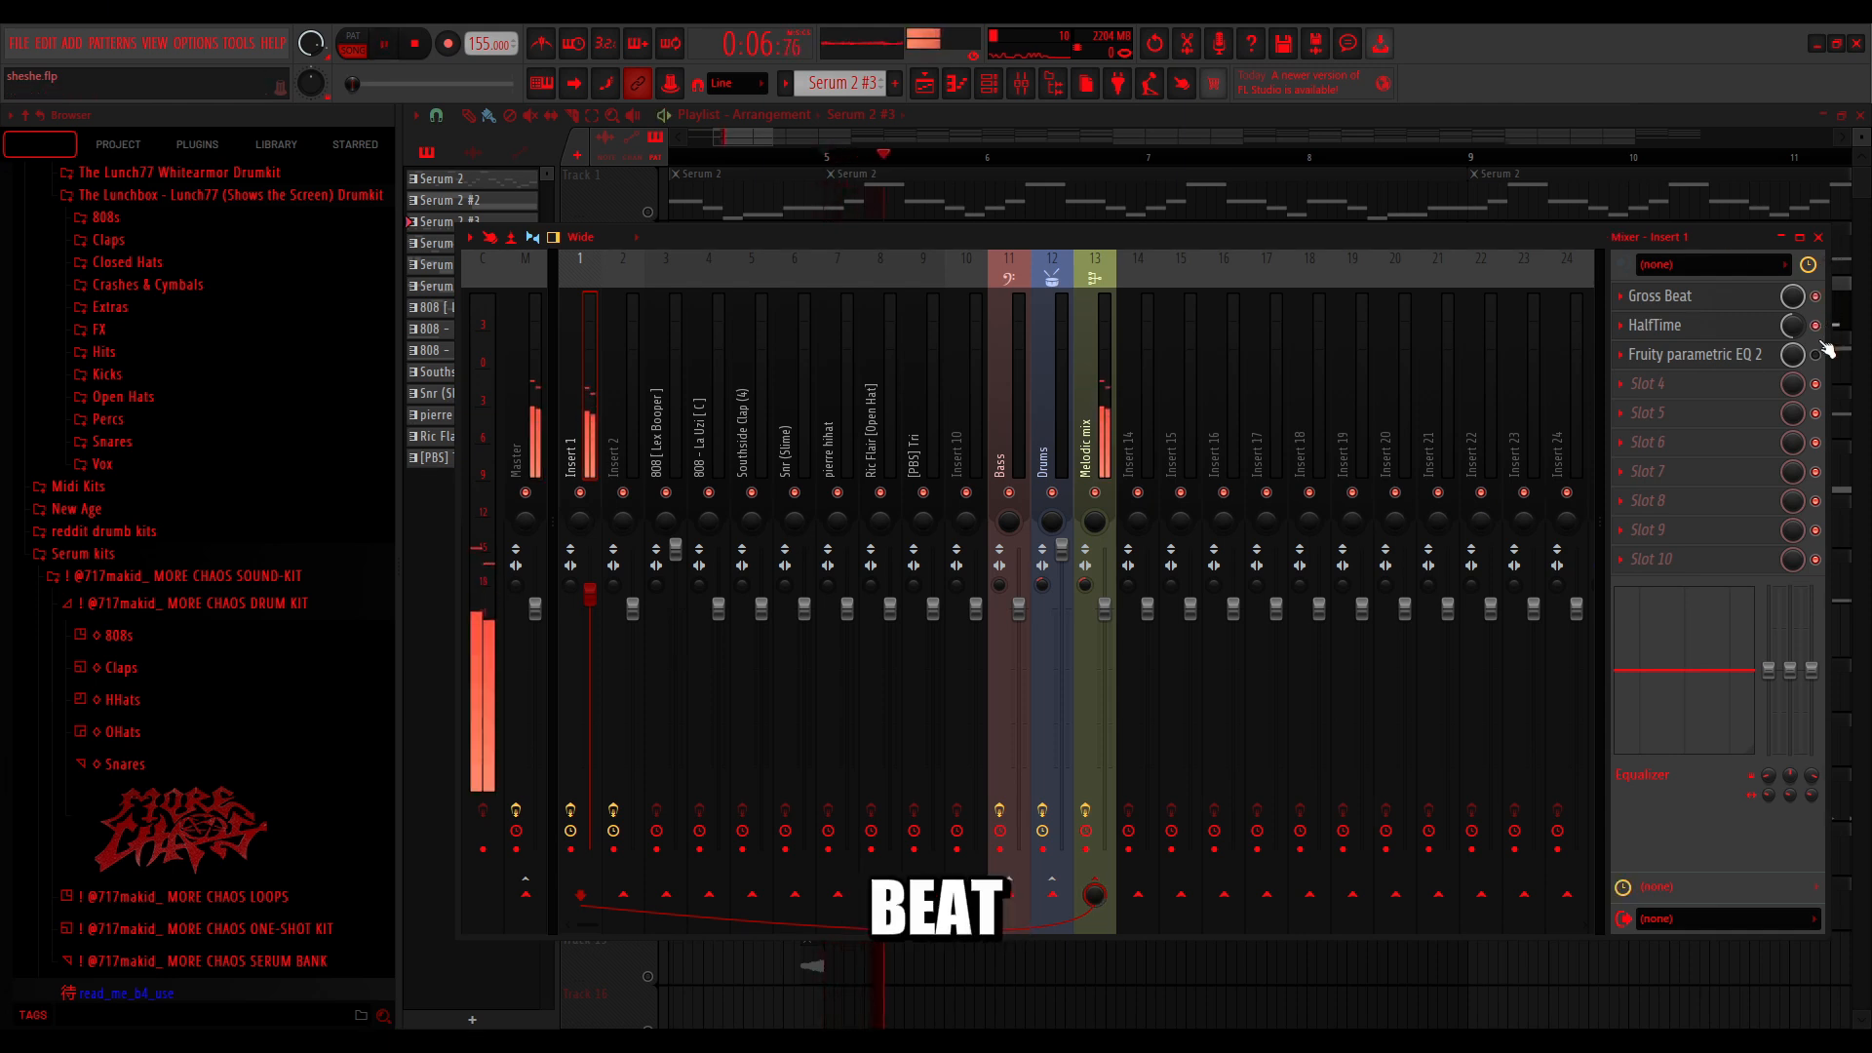
pyautogui.click(1819, 237)
pyautogui.press('space')
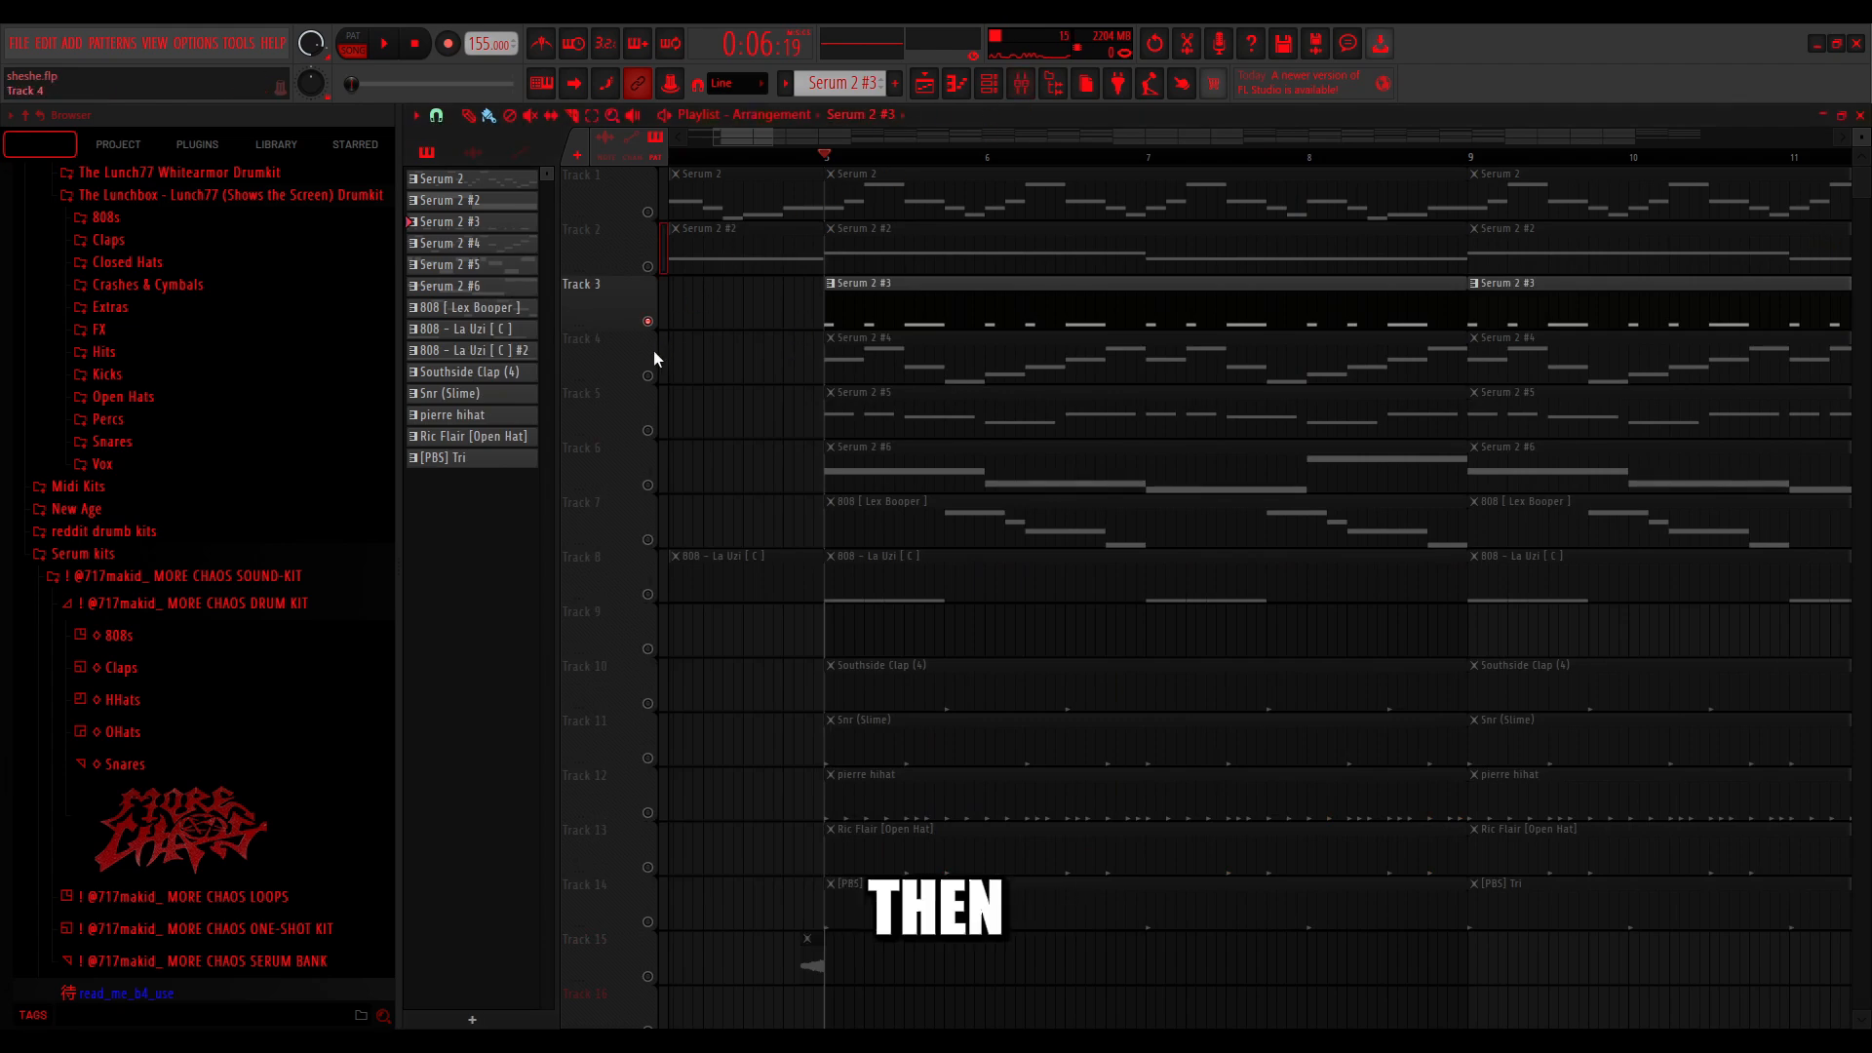
# Unmute Track 4, mute Track 3 and start playback
pyautogui.click(647, 376)
pyautogui.click(647, 320)
pyautogui.press('space')
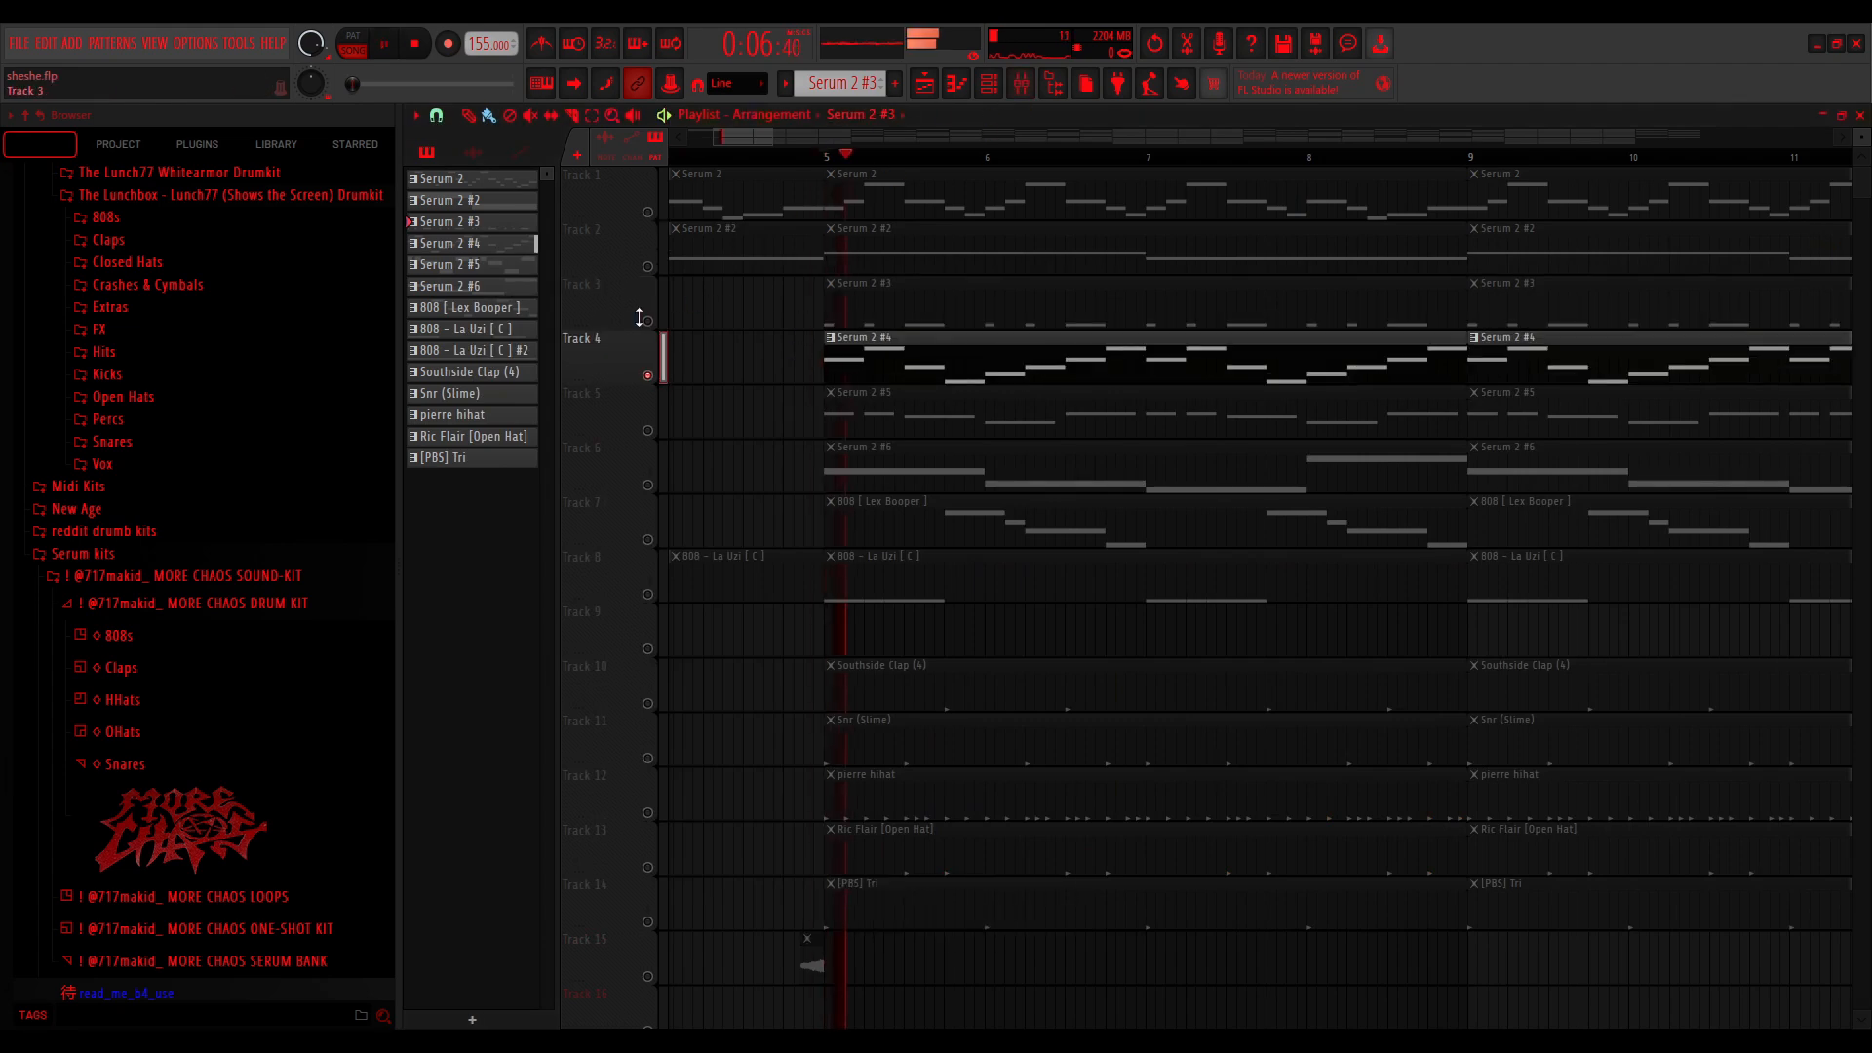
# Bypass Gross Beat and HalfTime on Insert 1 while Track 4 plays
pyautogui.doubleClick(1040, 371)
pyautogui.click(1010, 88)
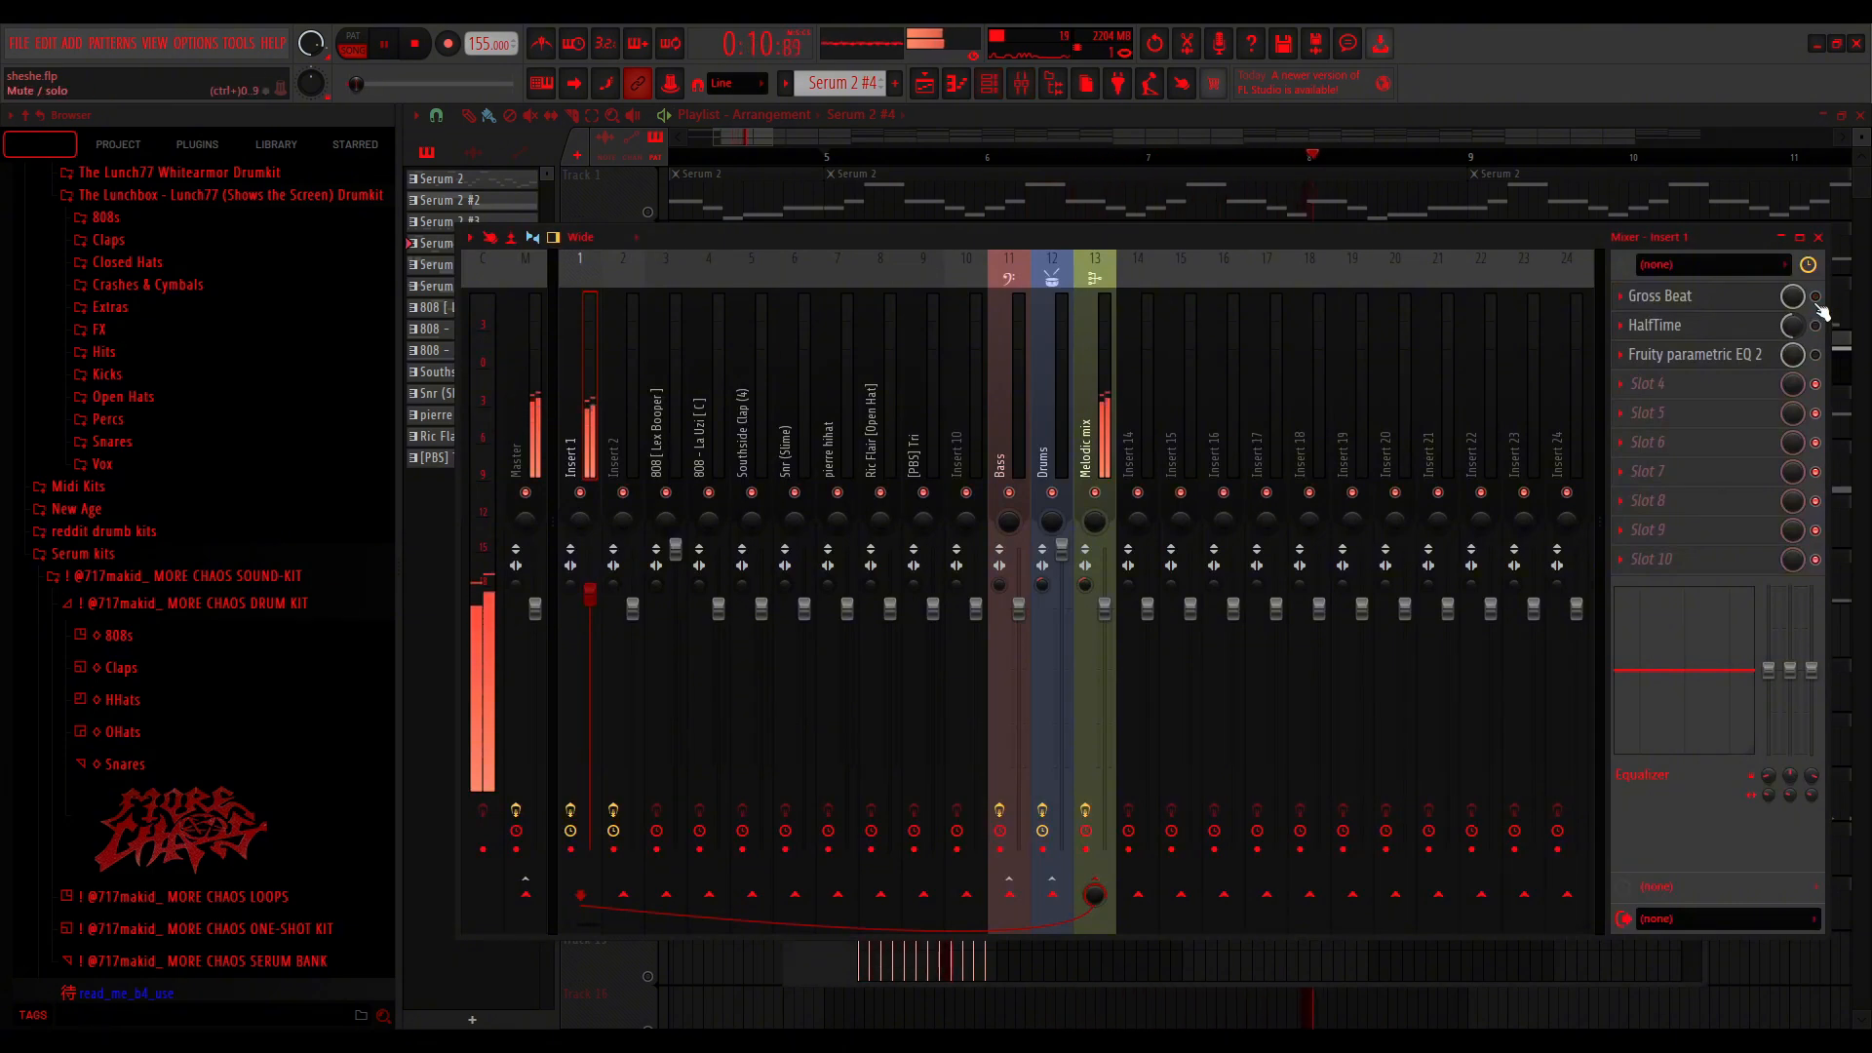
pyautogui.click(1337, 120)
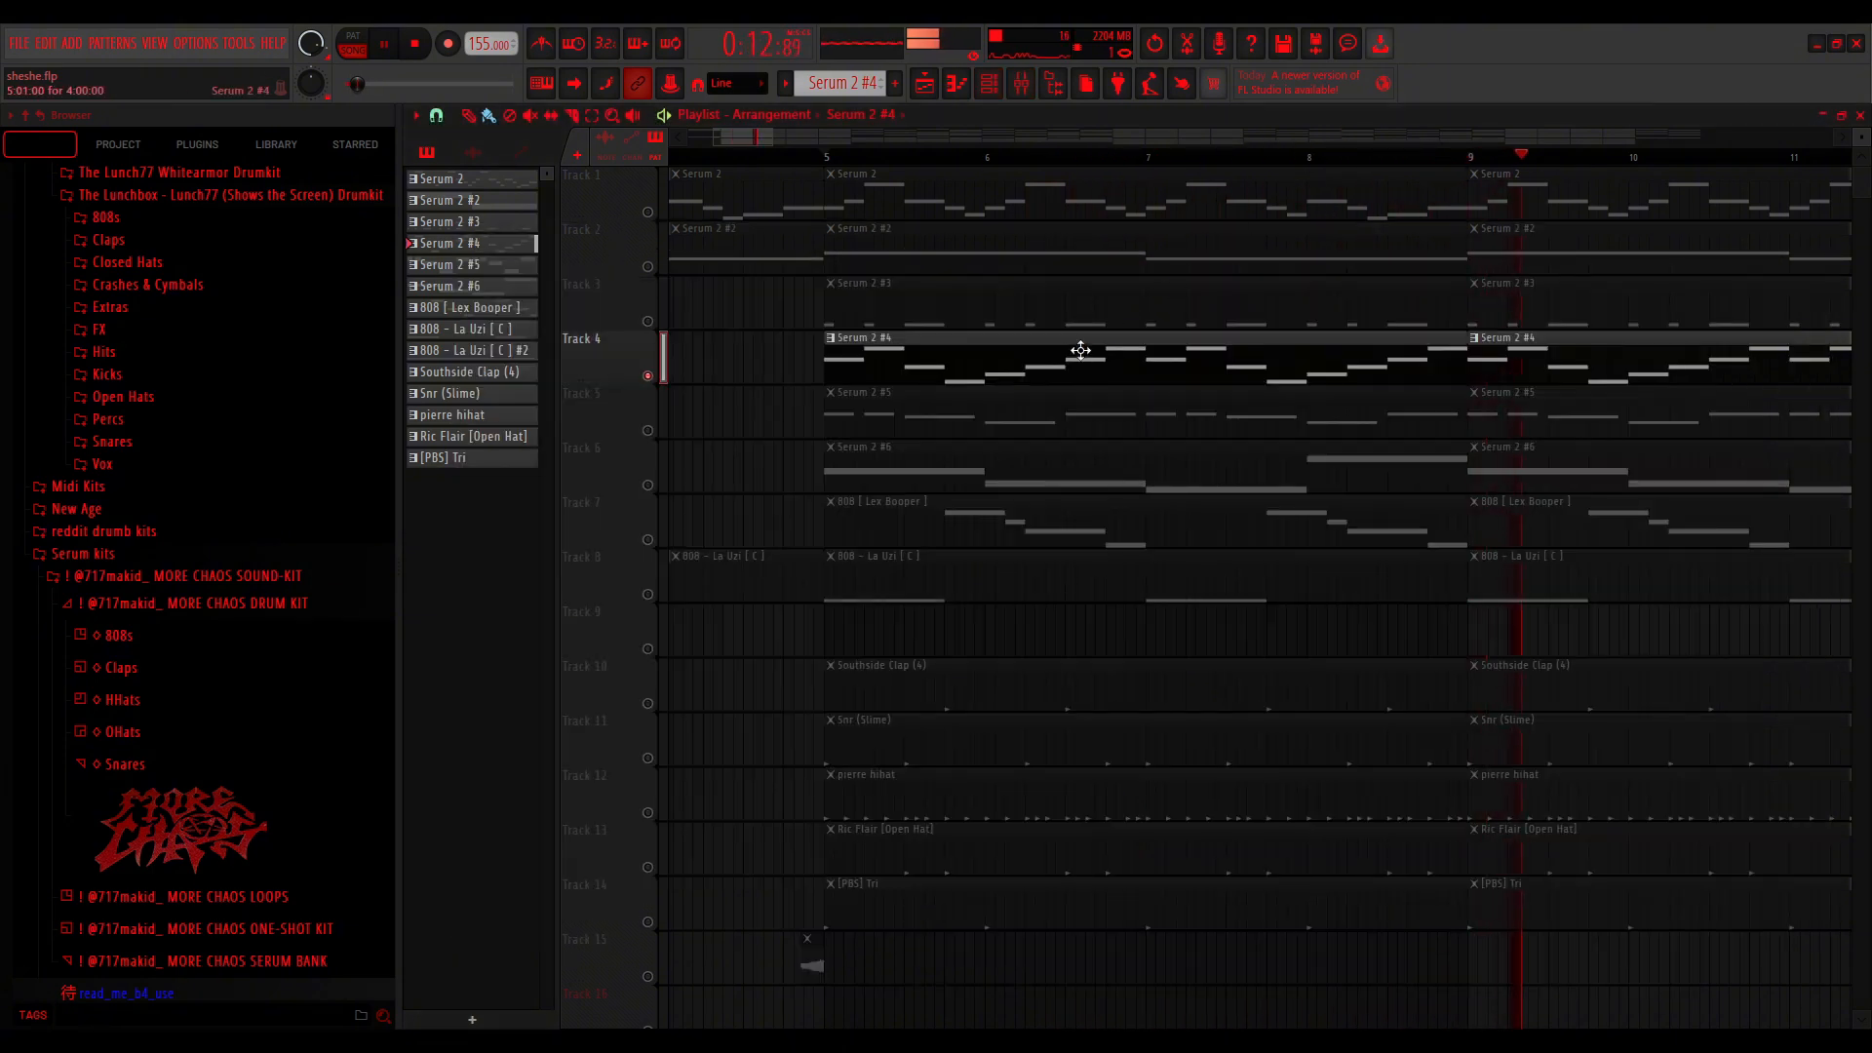
# Examine the Serum 2 #4 melody notes in the maximized piano roll during playback
pyautogui.doubleClick(1077, 355)
pyautogui.scroll(3, 900, 695)
pyautogui.scroll(3, 1007, 790)
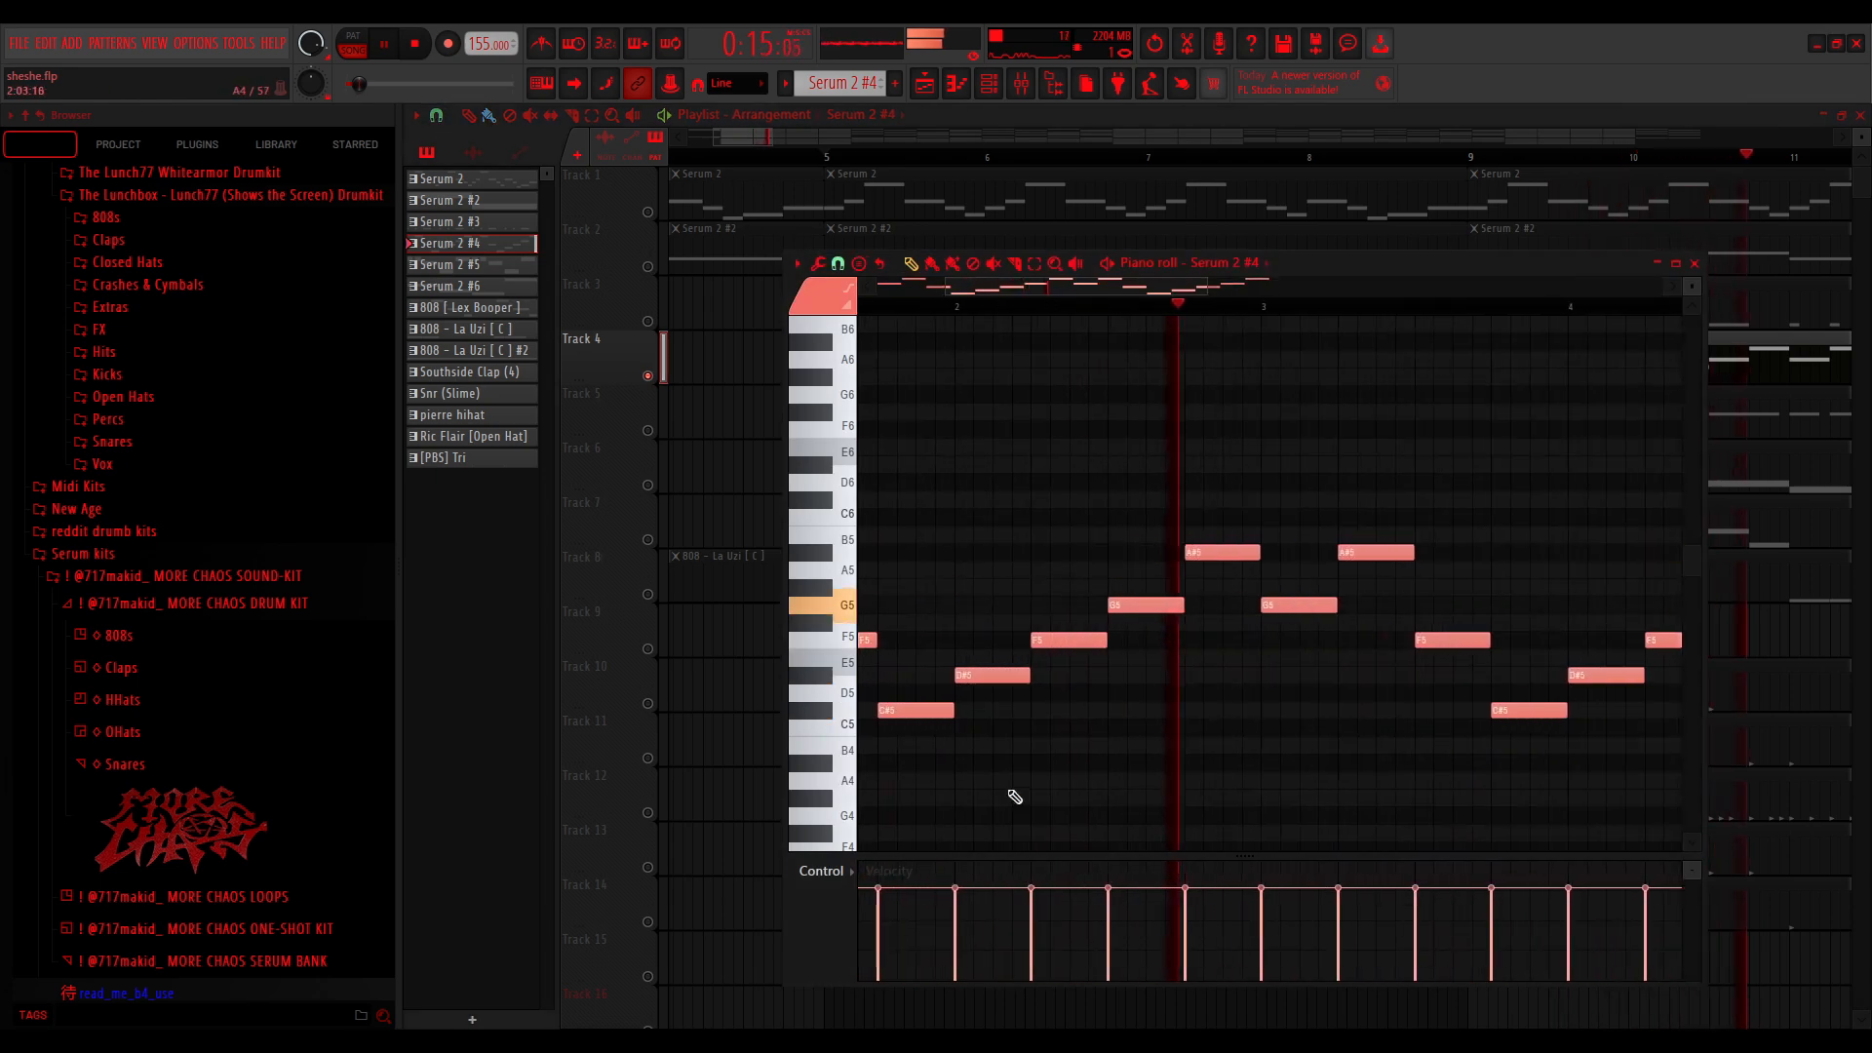
pyautogui.scroll(-4, 1592, 376)
pyautogui.click(1676, 264)
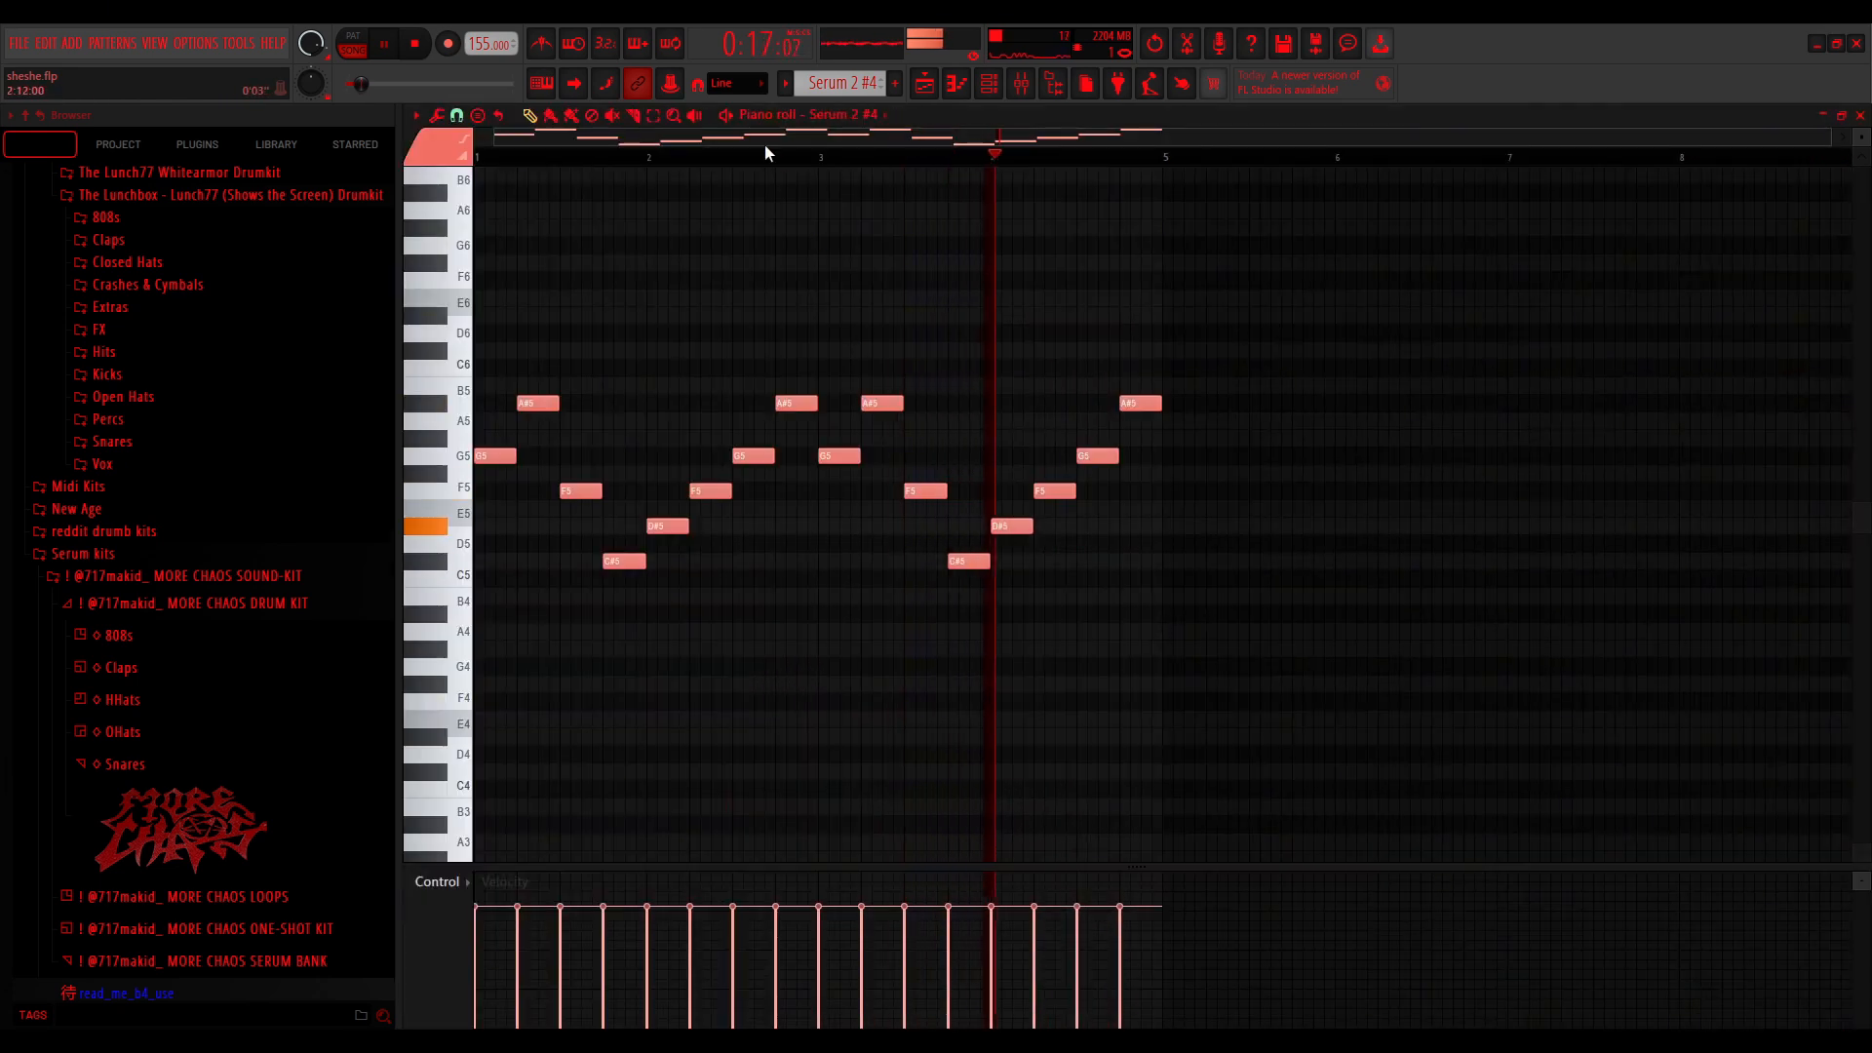
pyautogui.press('space')
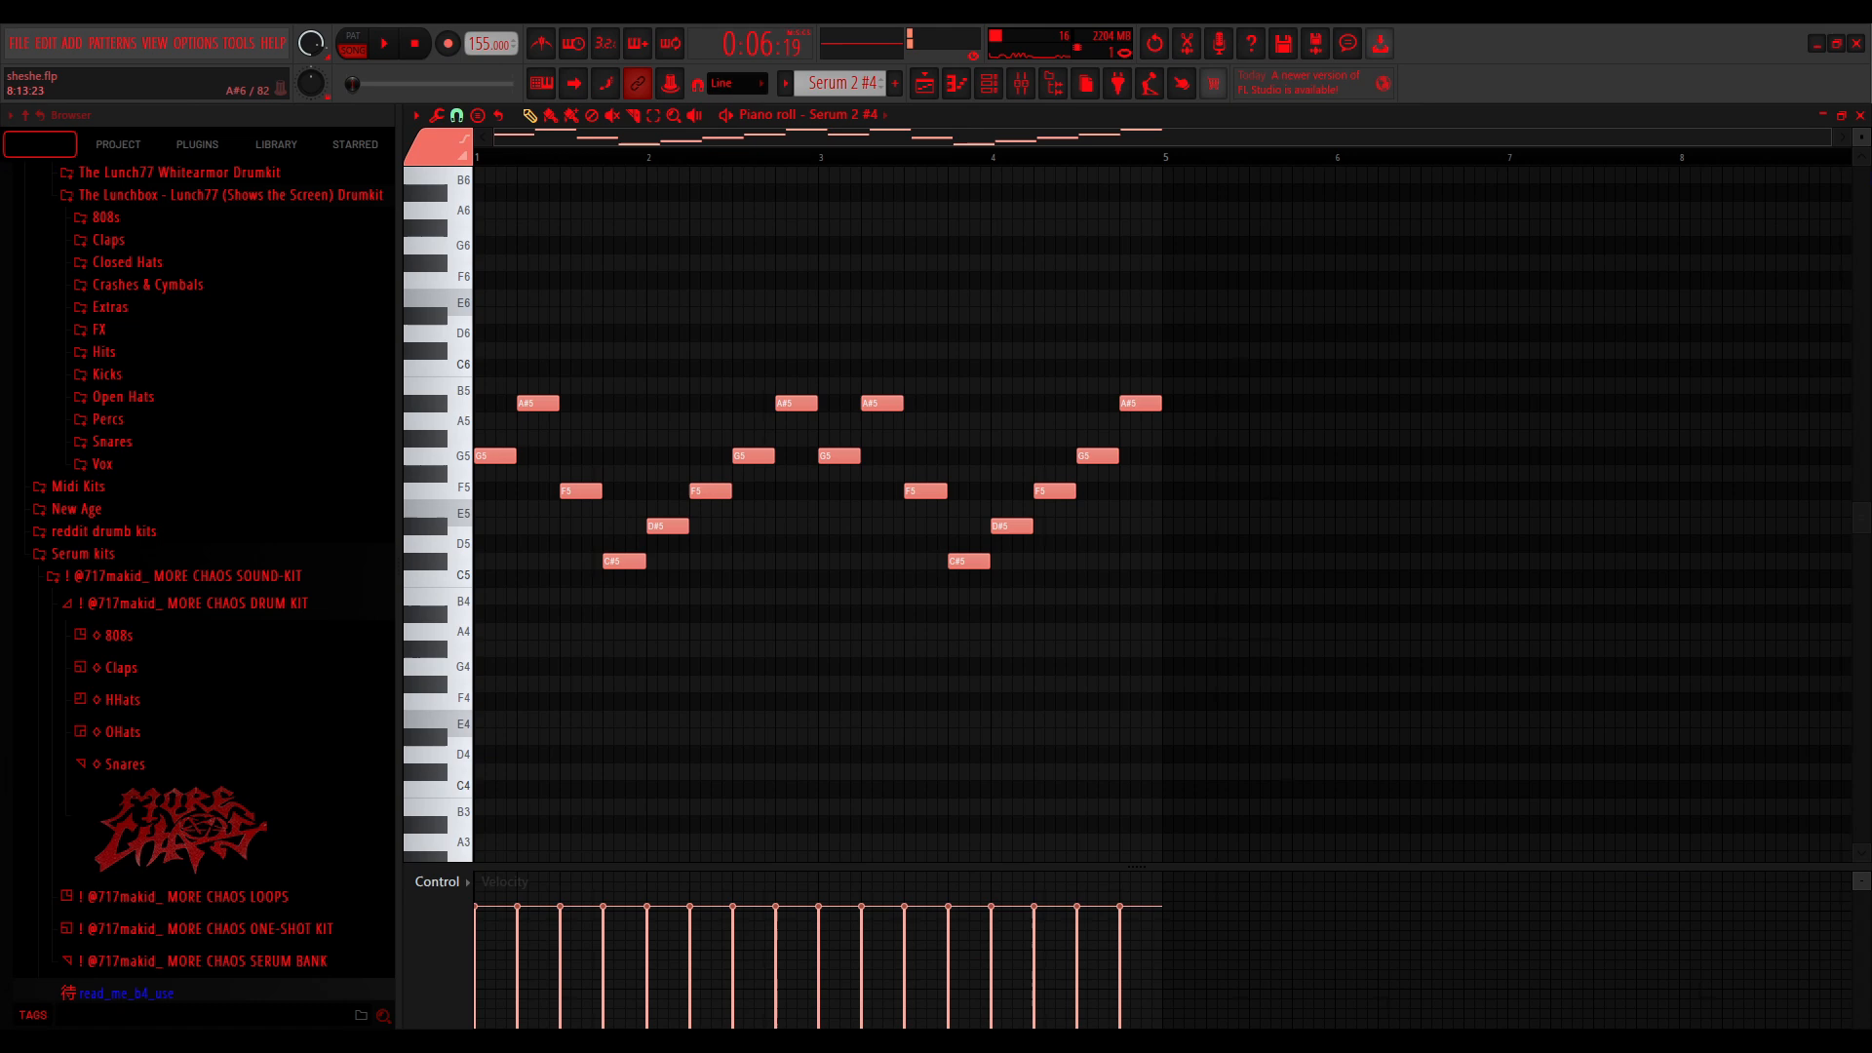
# Turn Gross Beat and HalfTime on again for Insert 1 and audition Track 4 through them
pyautogui.click(1859, 116)
pyautogui.click(1018, 88)
pyautogui.click(992, 90)
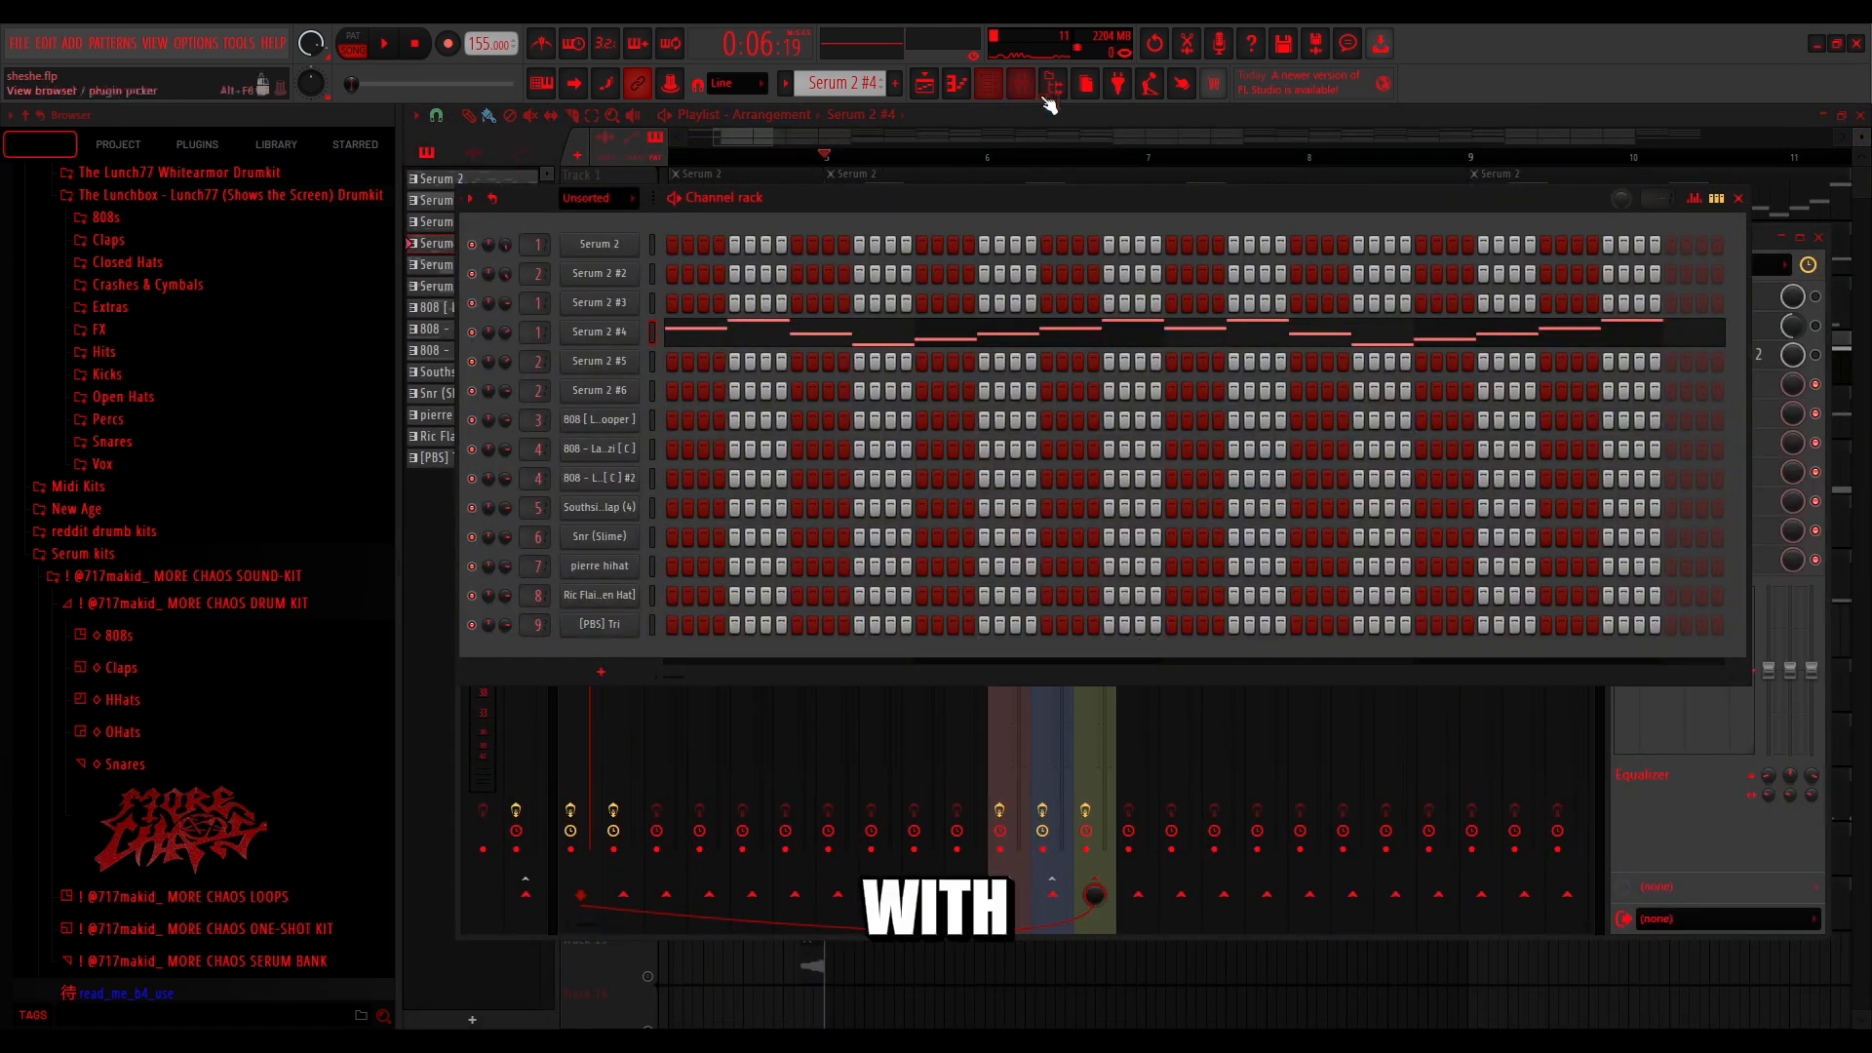
pyautogui.click(1738, 199)
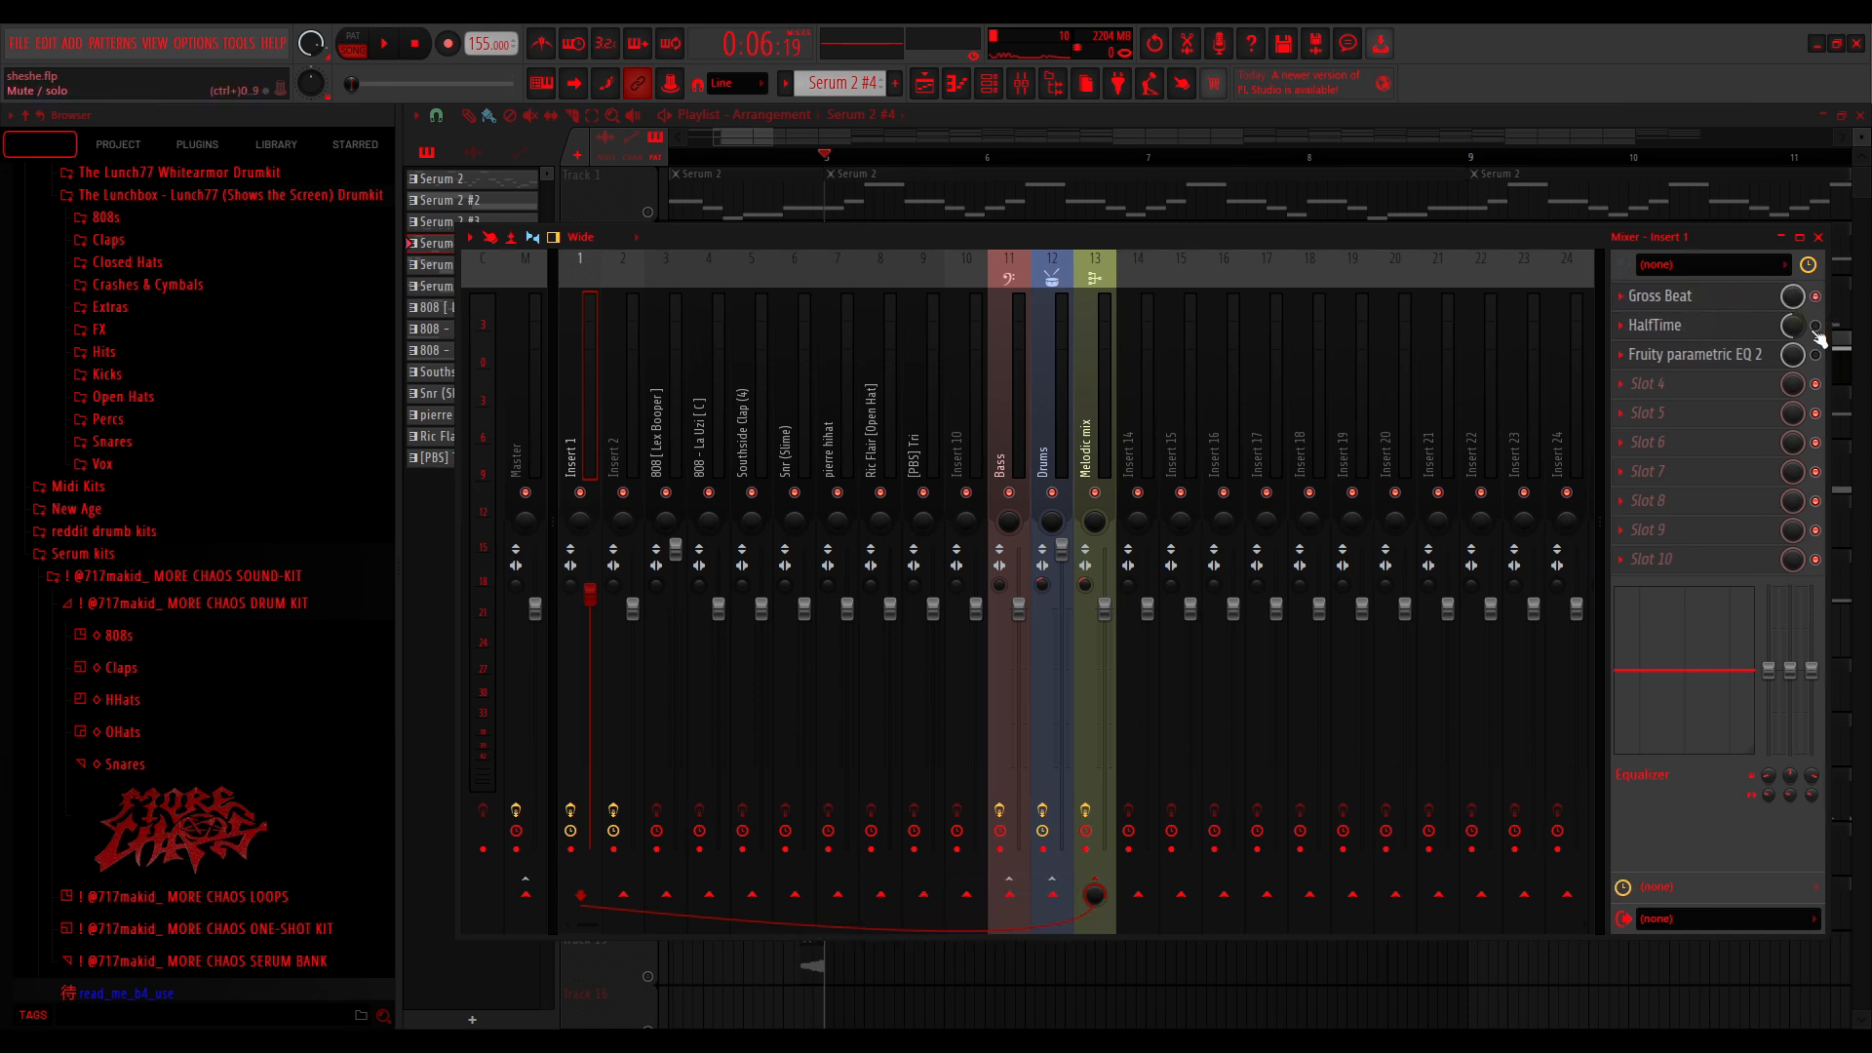
pyautogui.press('space')
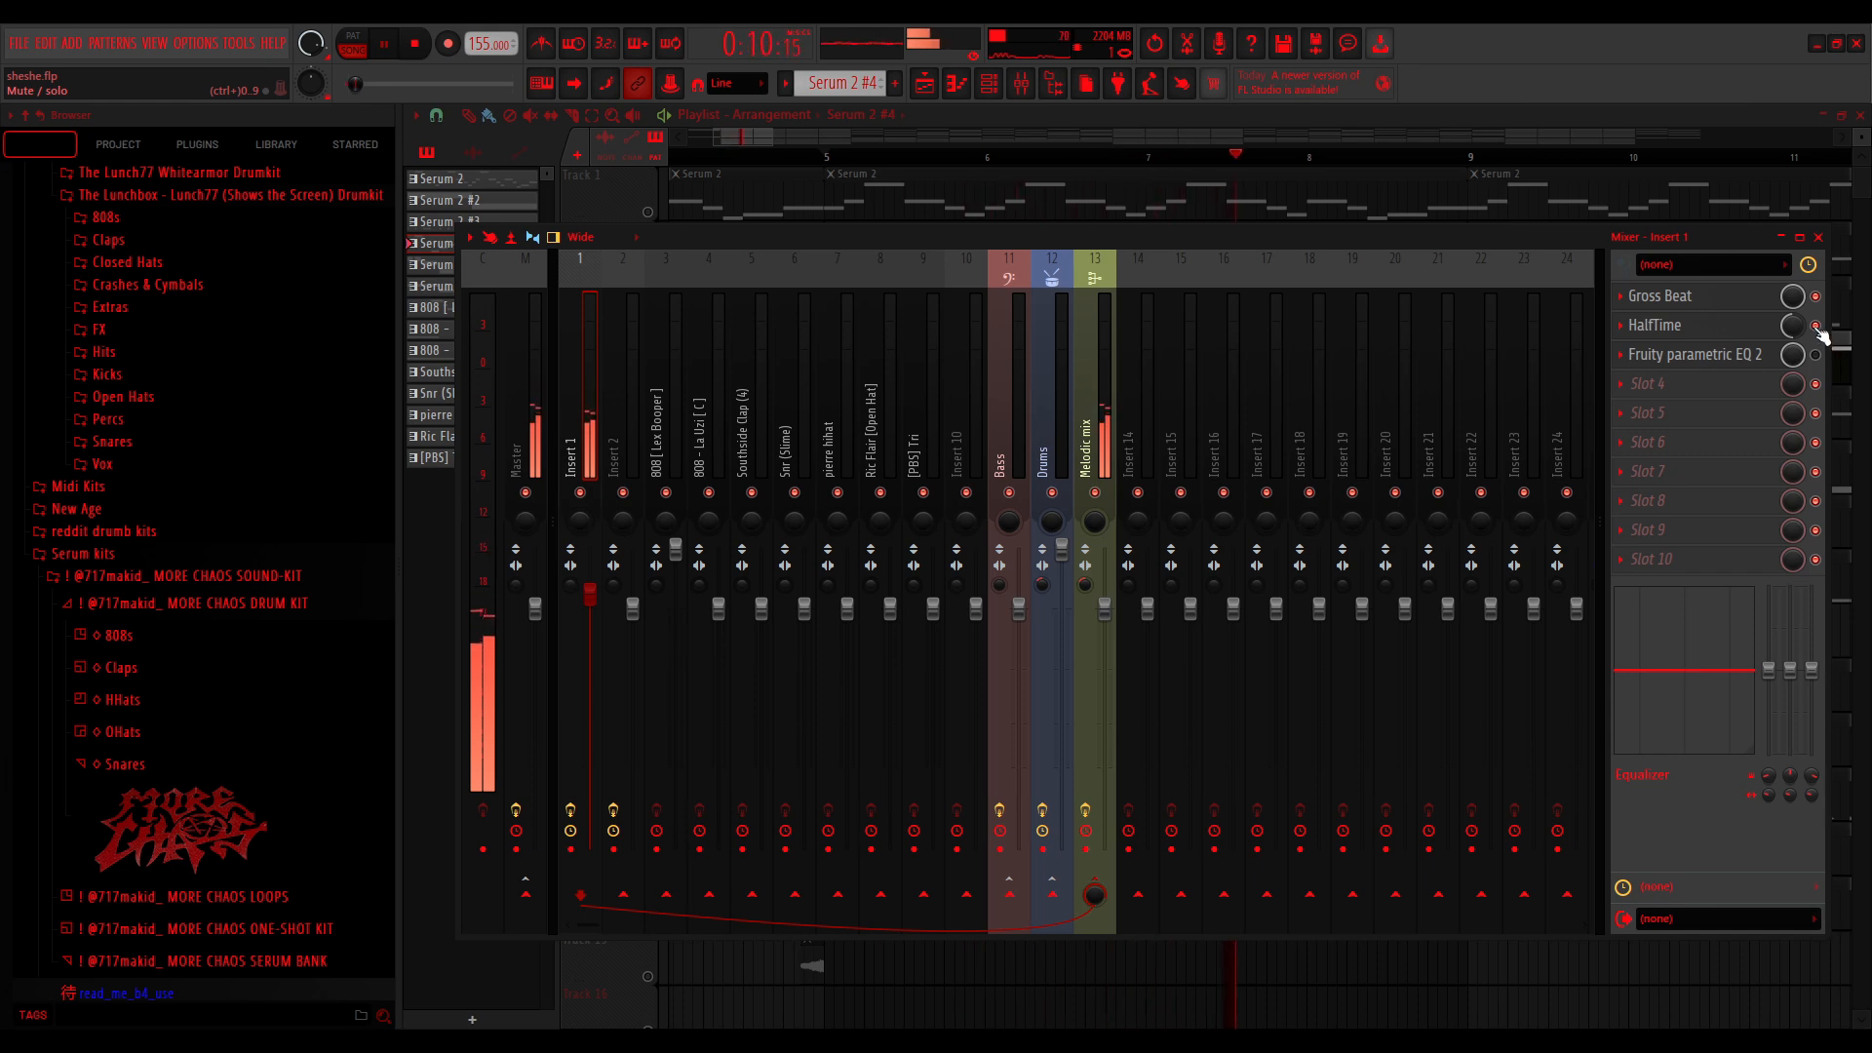
pyautogui.click(1819, 237)
pyautogui.press('space')
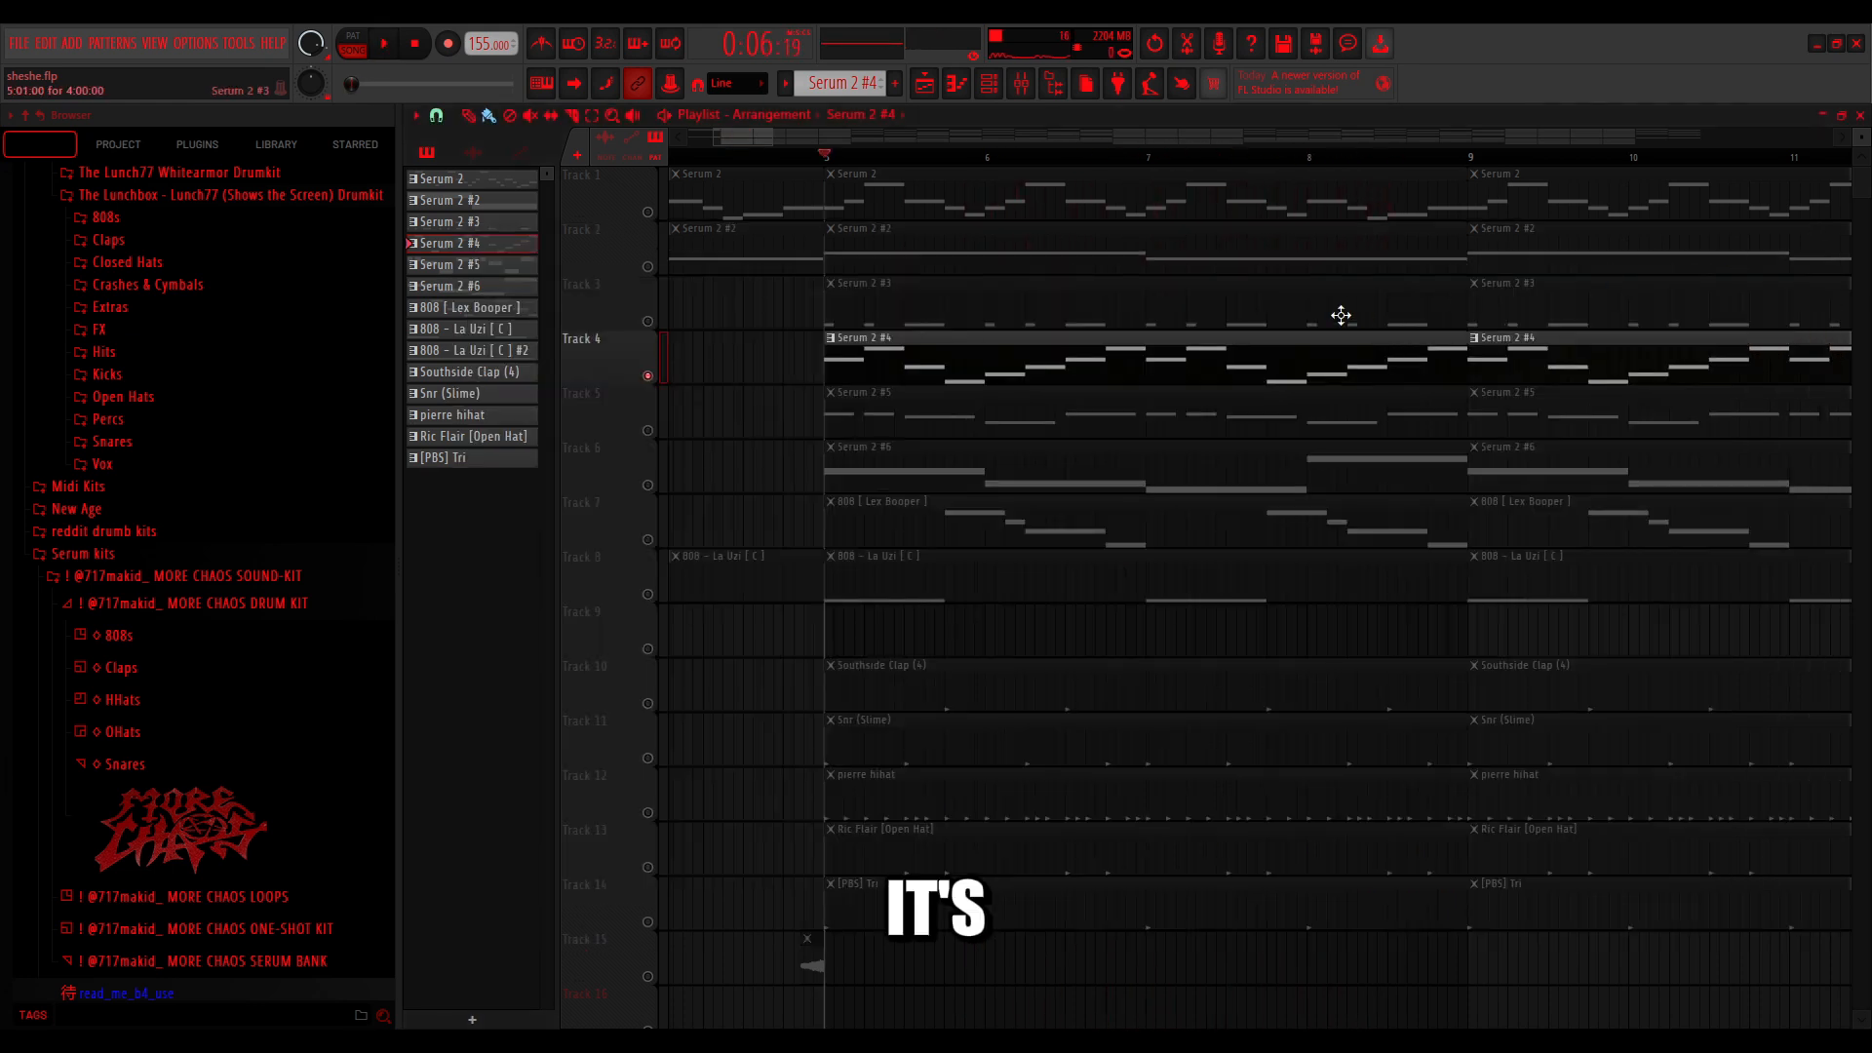
# Audition the Serum 2 #5 melody on Track 5 while viewing Insert 2's effects in the mixer
pyautogui.press('space')
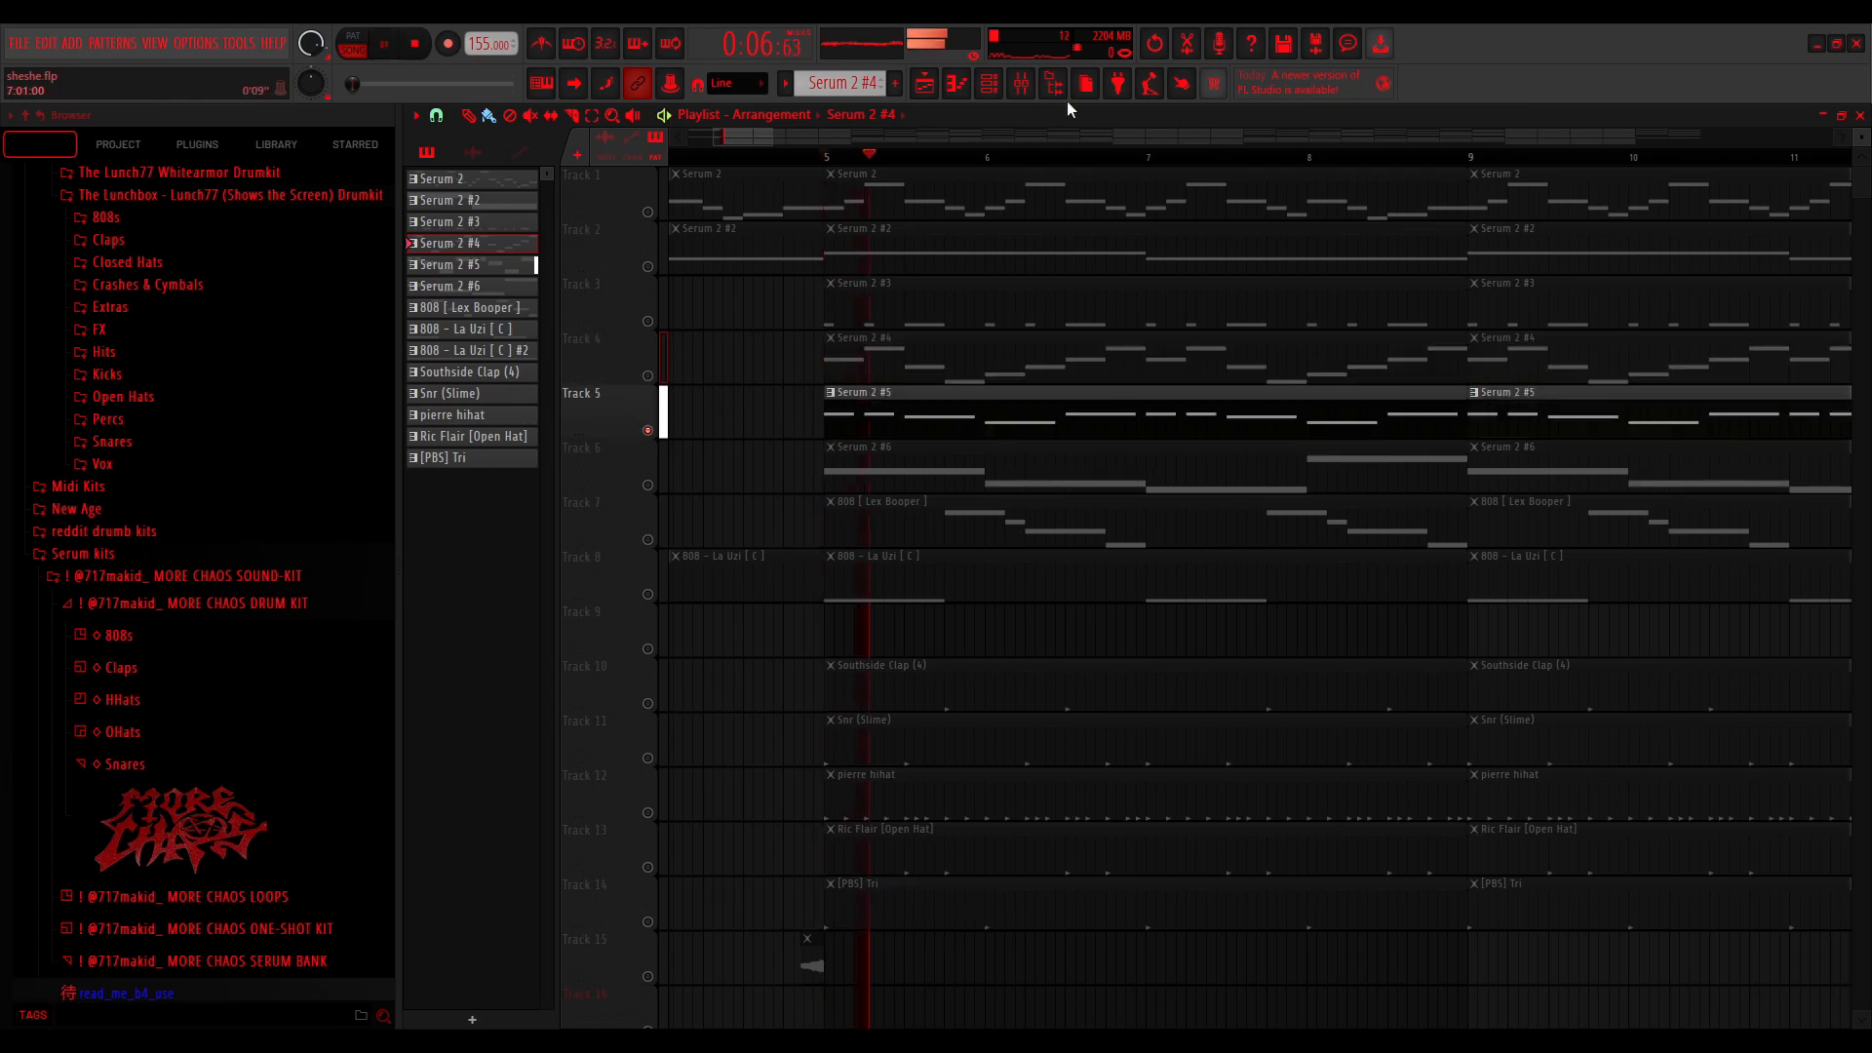
pyautogui.click(1001, 85)
pyautogui.click(622, 447)
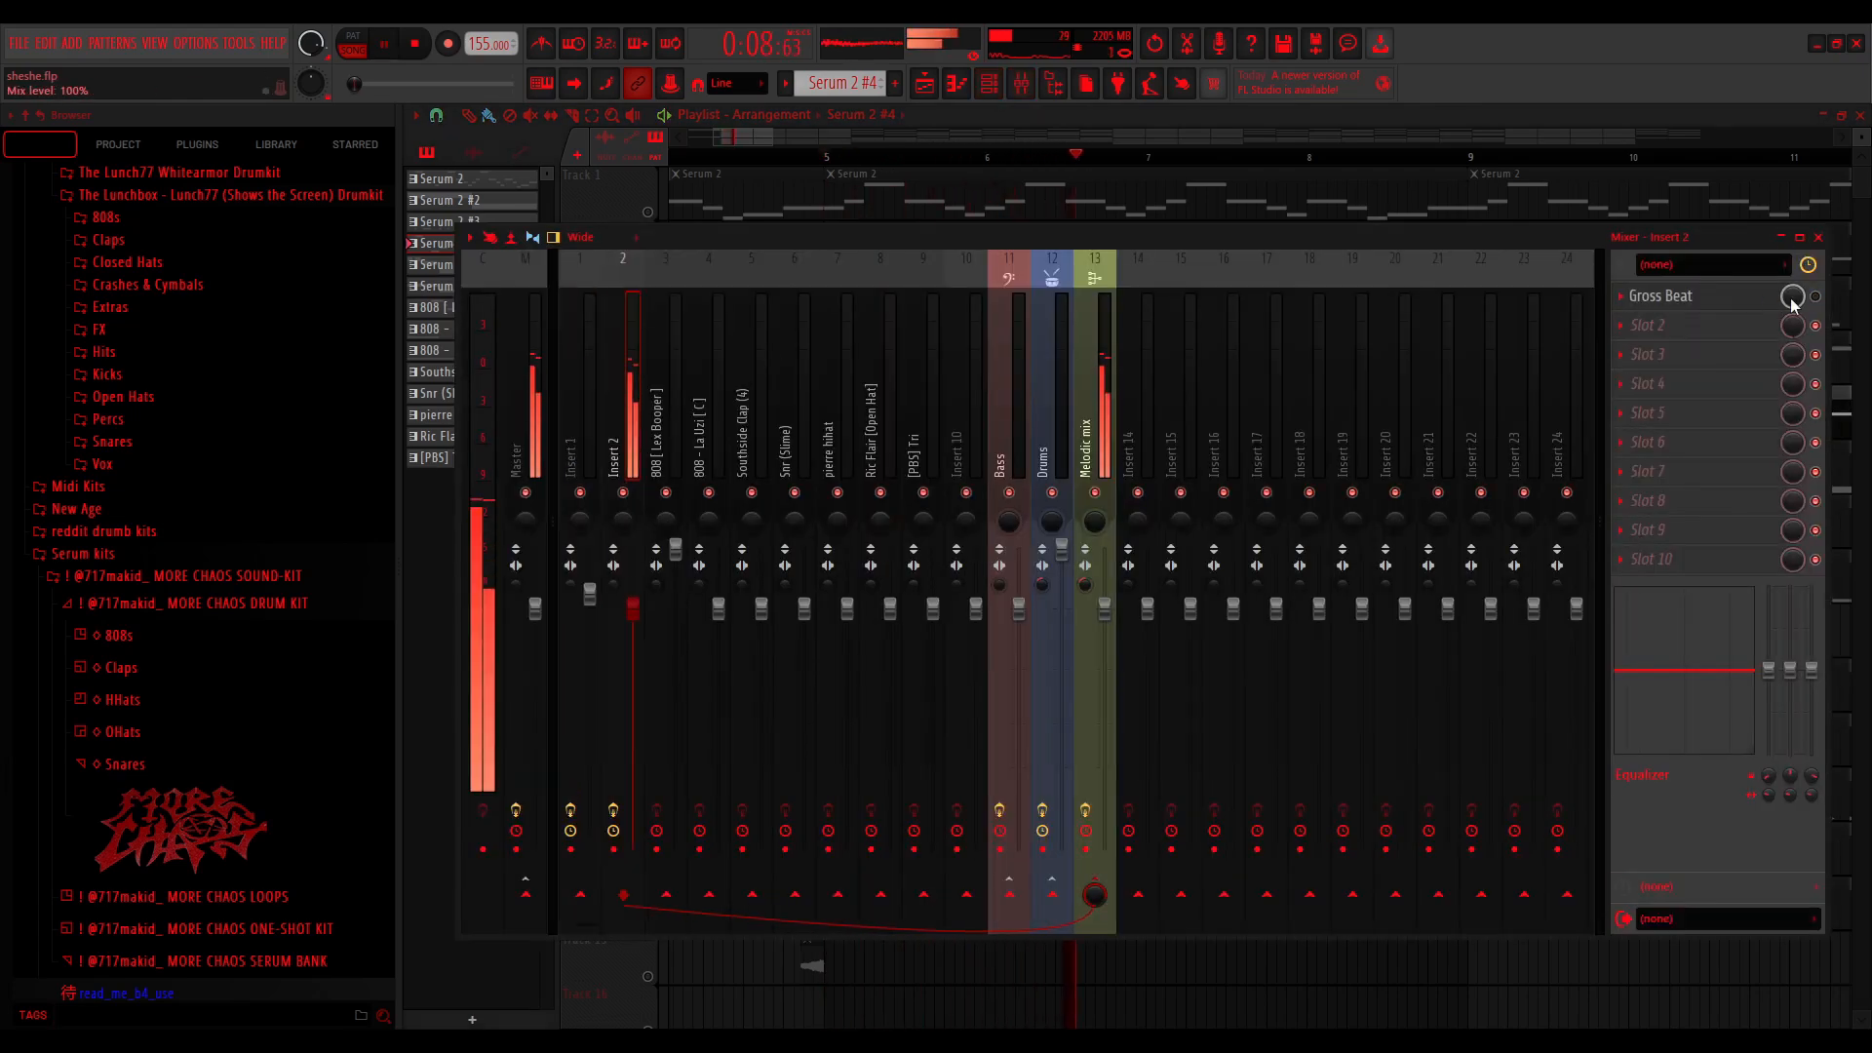
pyautogui.click(1819, 238)
pyautogui.press('space')
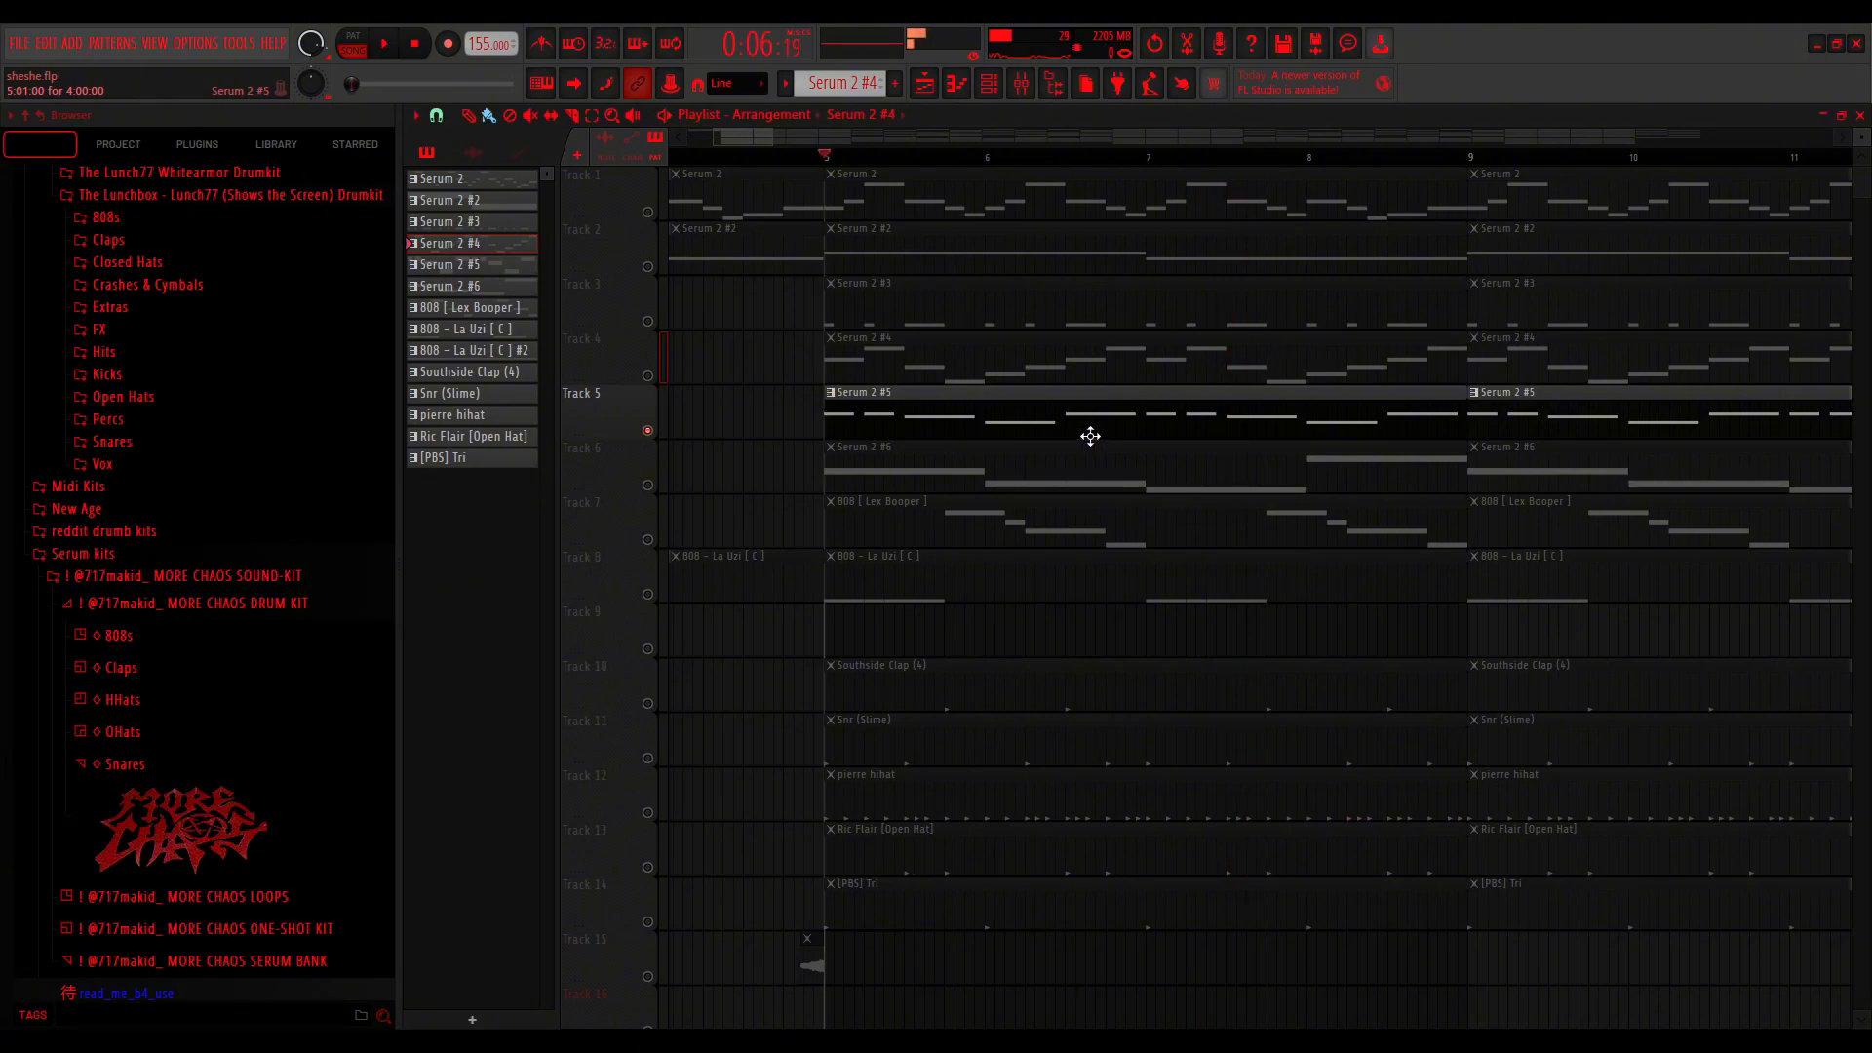
# Examine the Serum 2 #5 melody notes in the piano roll
pyautogui.doubleClick(1117, 432)
pyautogui.hscroll(-2, 1209, 470)
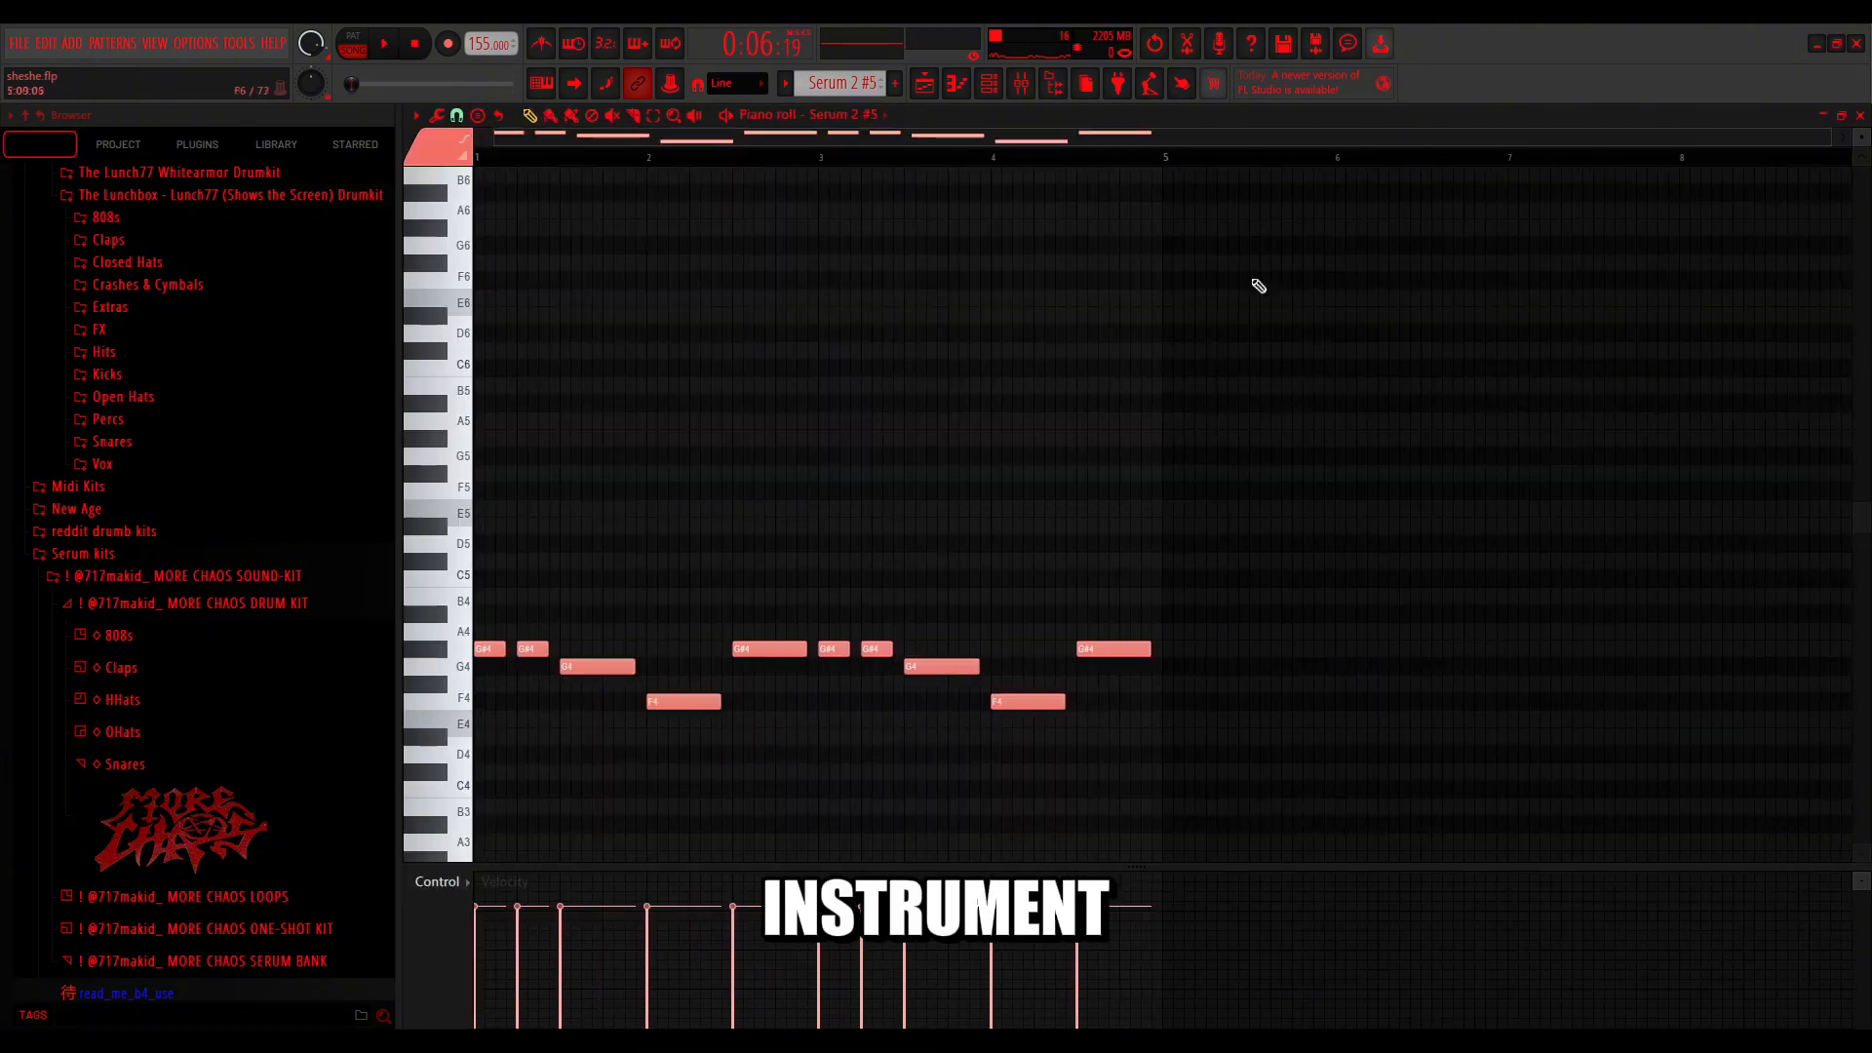
pyautogui.click(1861, 115)
# View the Serum 2 #5 instrument through the channel rack and close the channel rack and mixer
pyautogui.click(1021, 83)
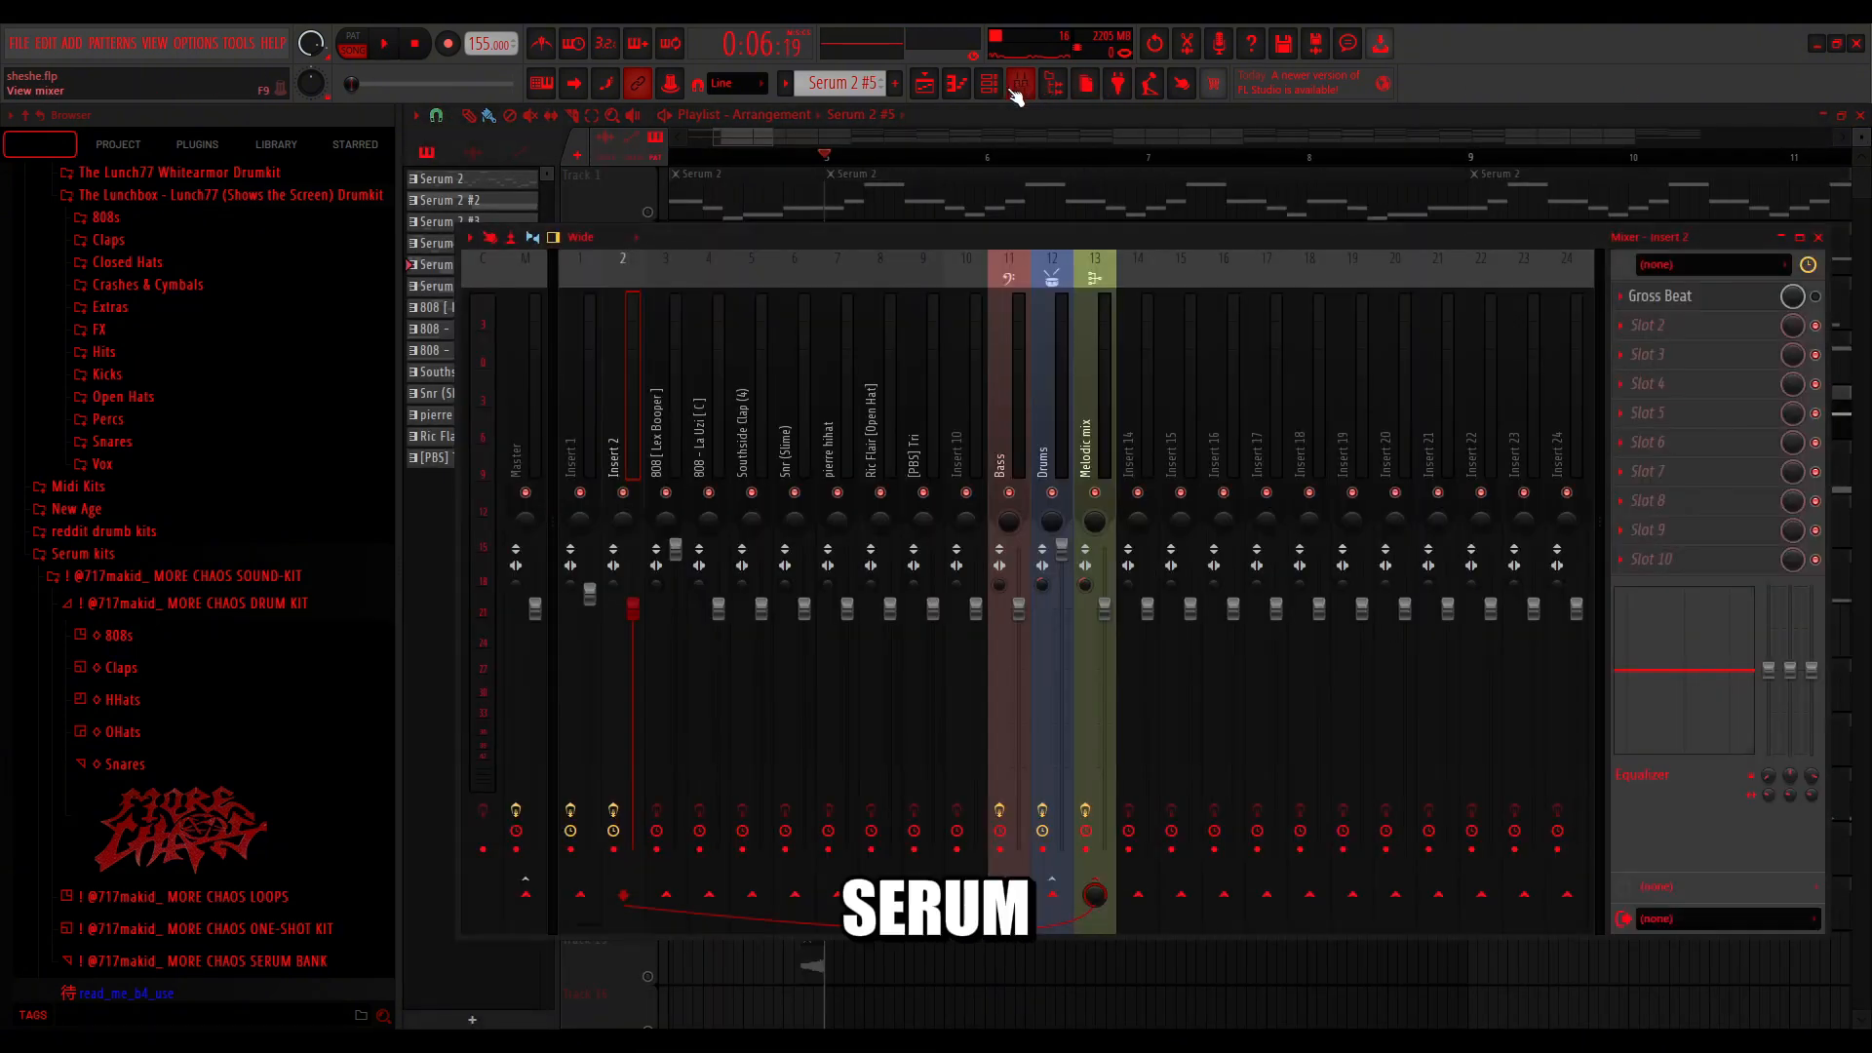
pyautogui.click(988, 84)
pyautogui.moveTo(1523, 255); pyautogui.dragTo(1531, 255)
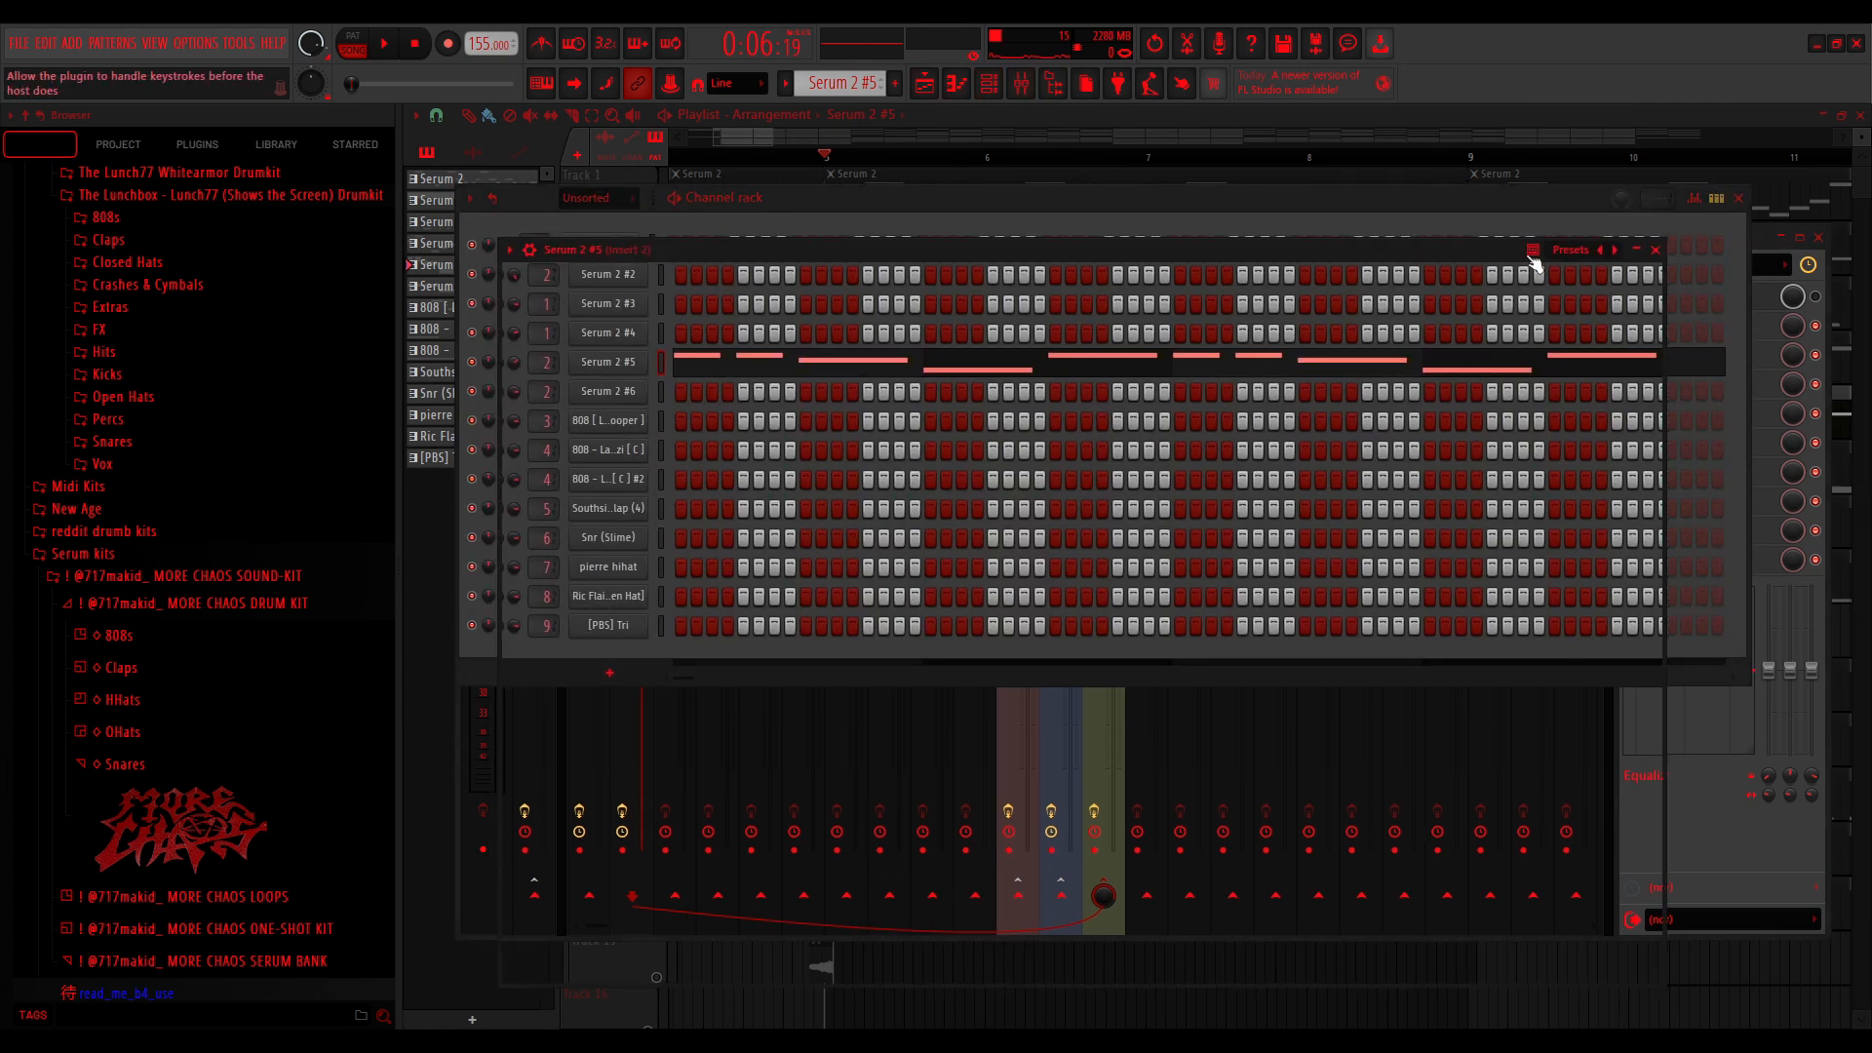
pyautogui.click(1739, 199)
pyautogui.click(1818, 237)
# View the Serum 2 #6 notes in the piano roll and inspect Insert 2's Gross Beat time pattern
pyautogui.doubleClick(964, 444)
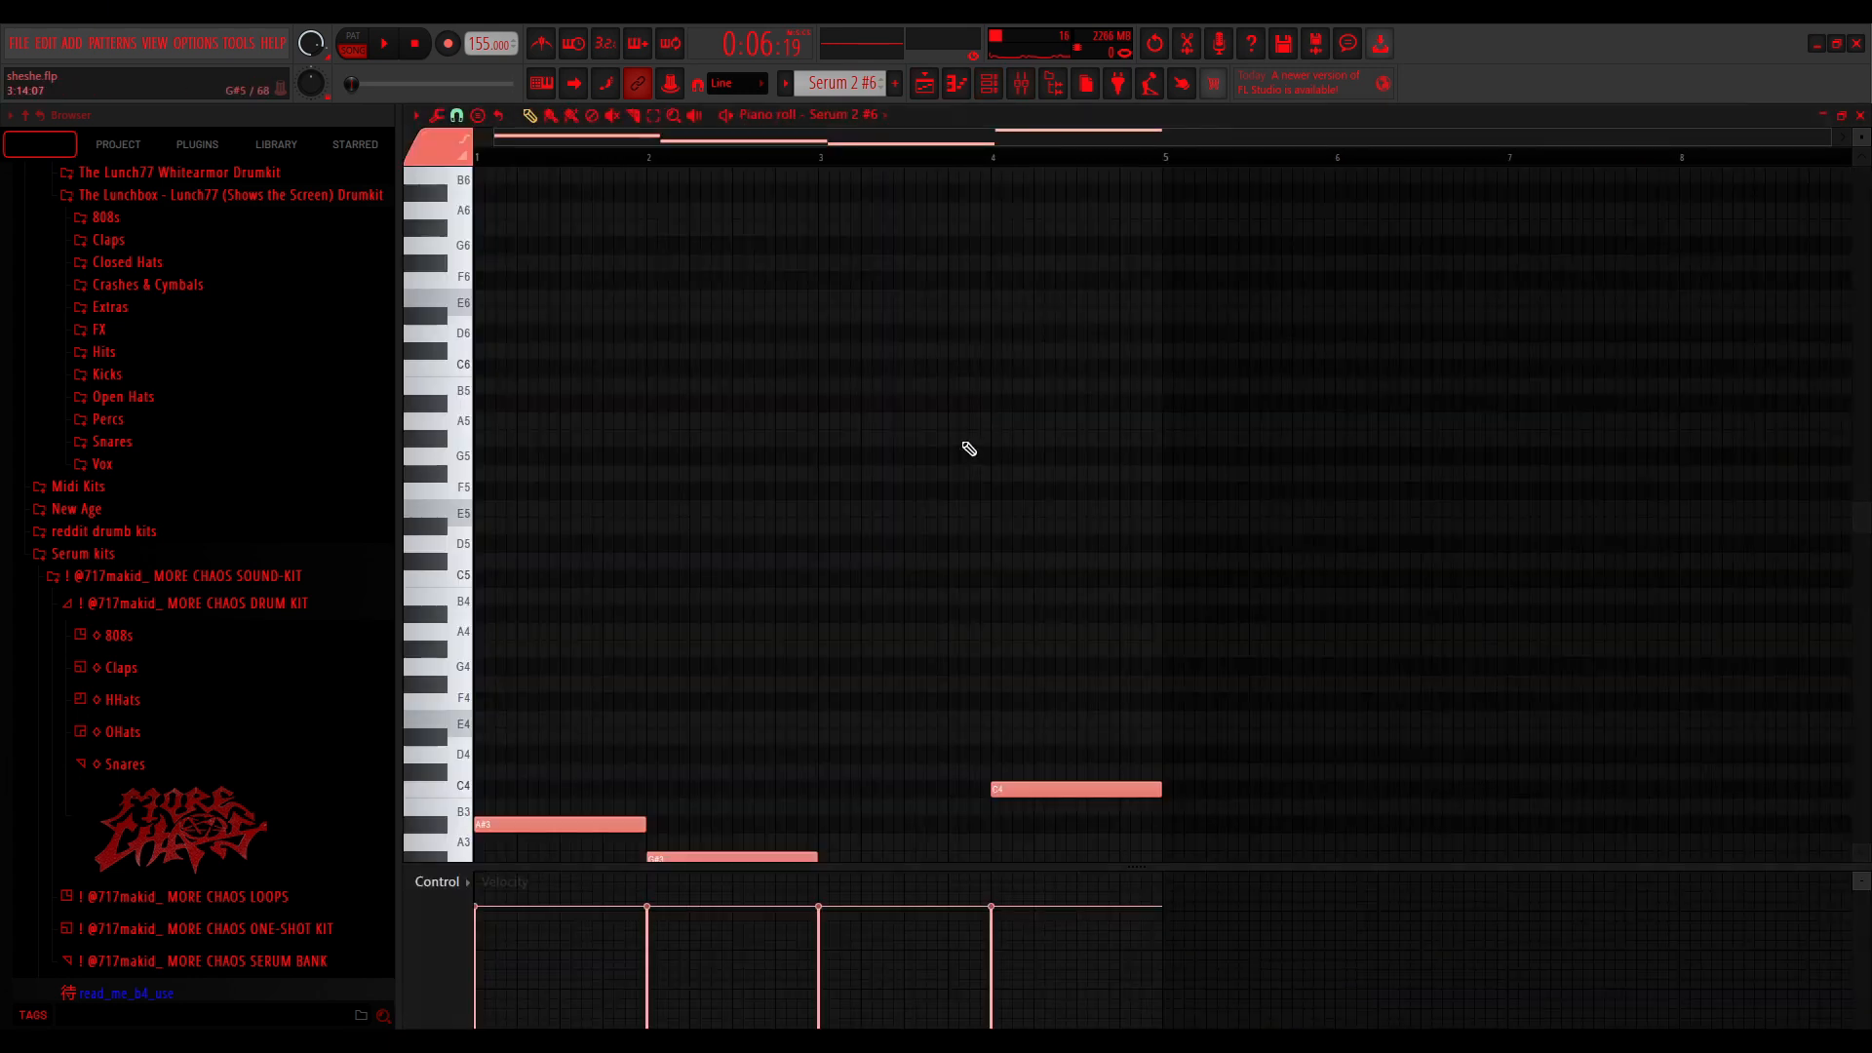
pyautogui.click(1863, 115)
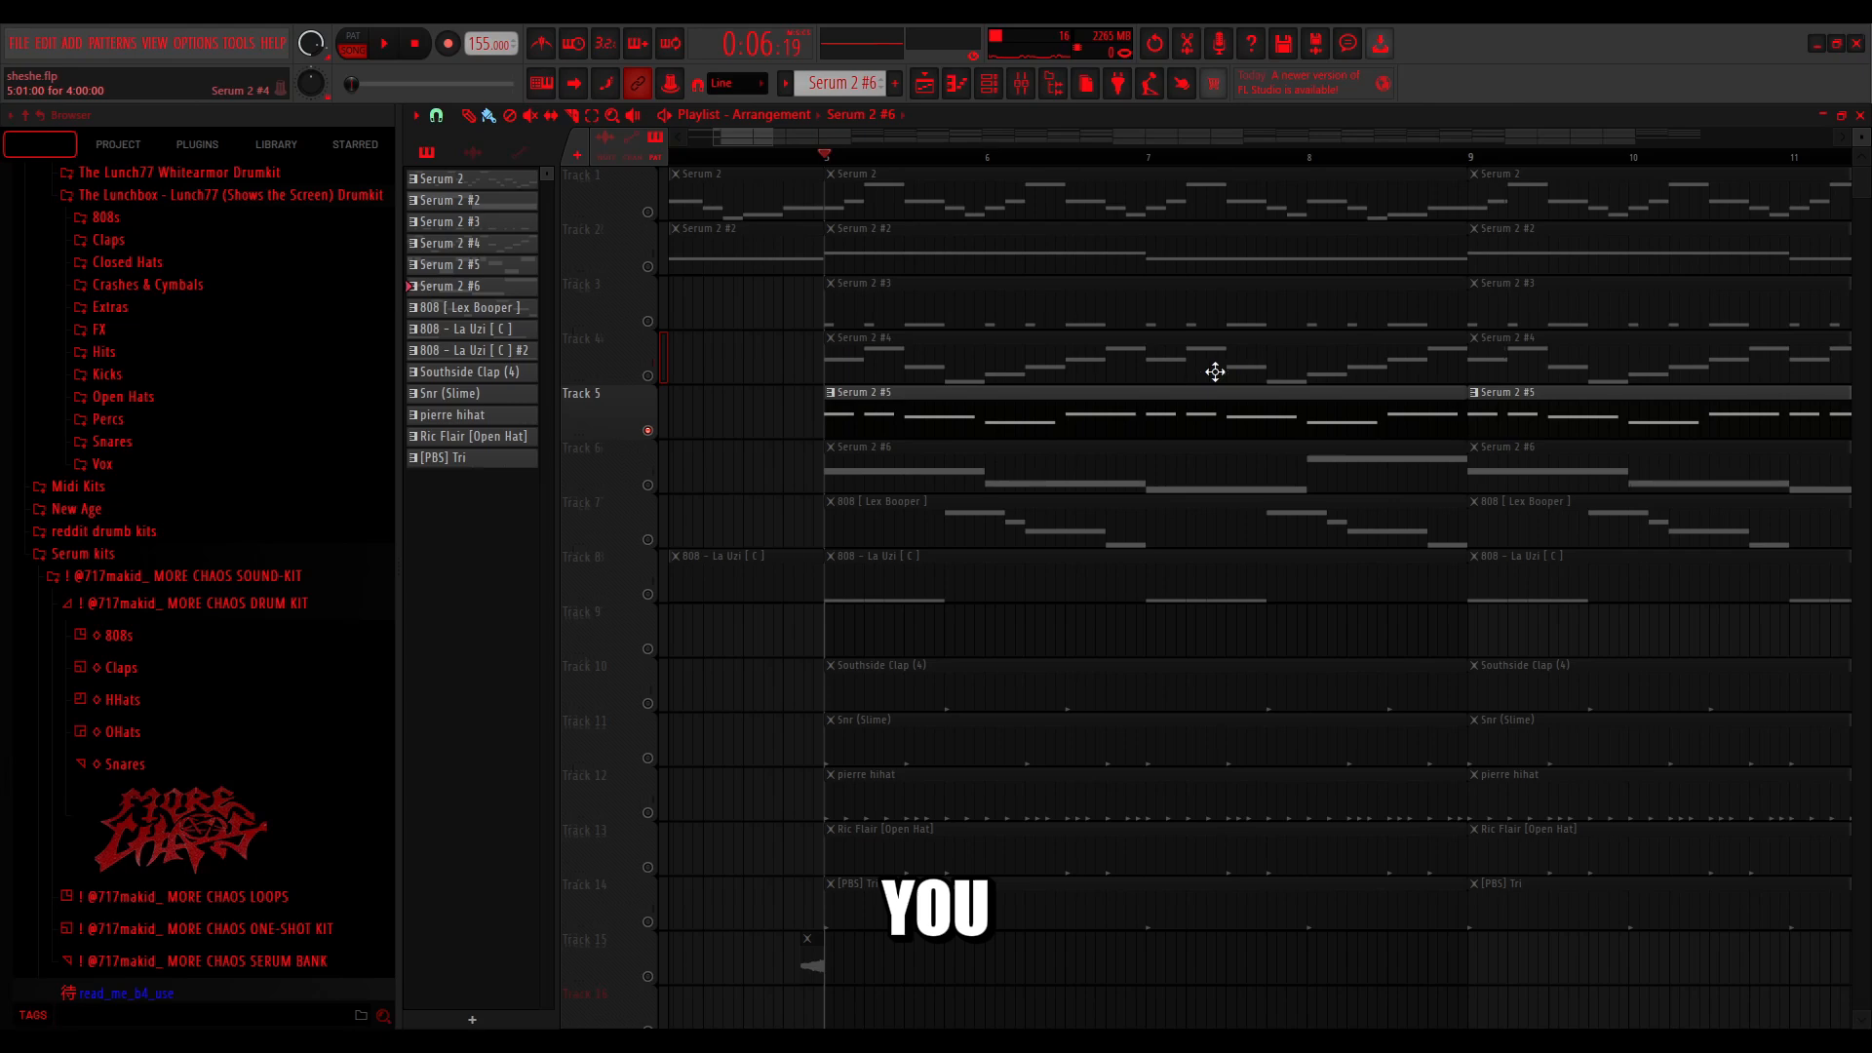
pyautogui.click(1021, 84)
pyautogui.click(1668, 296)
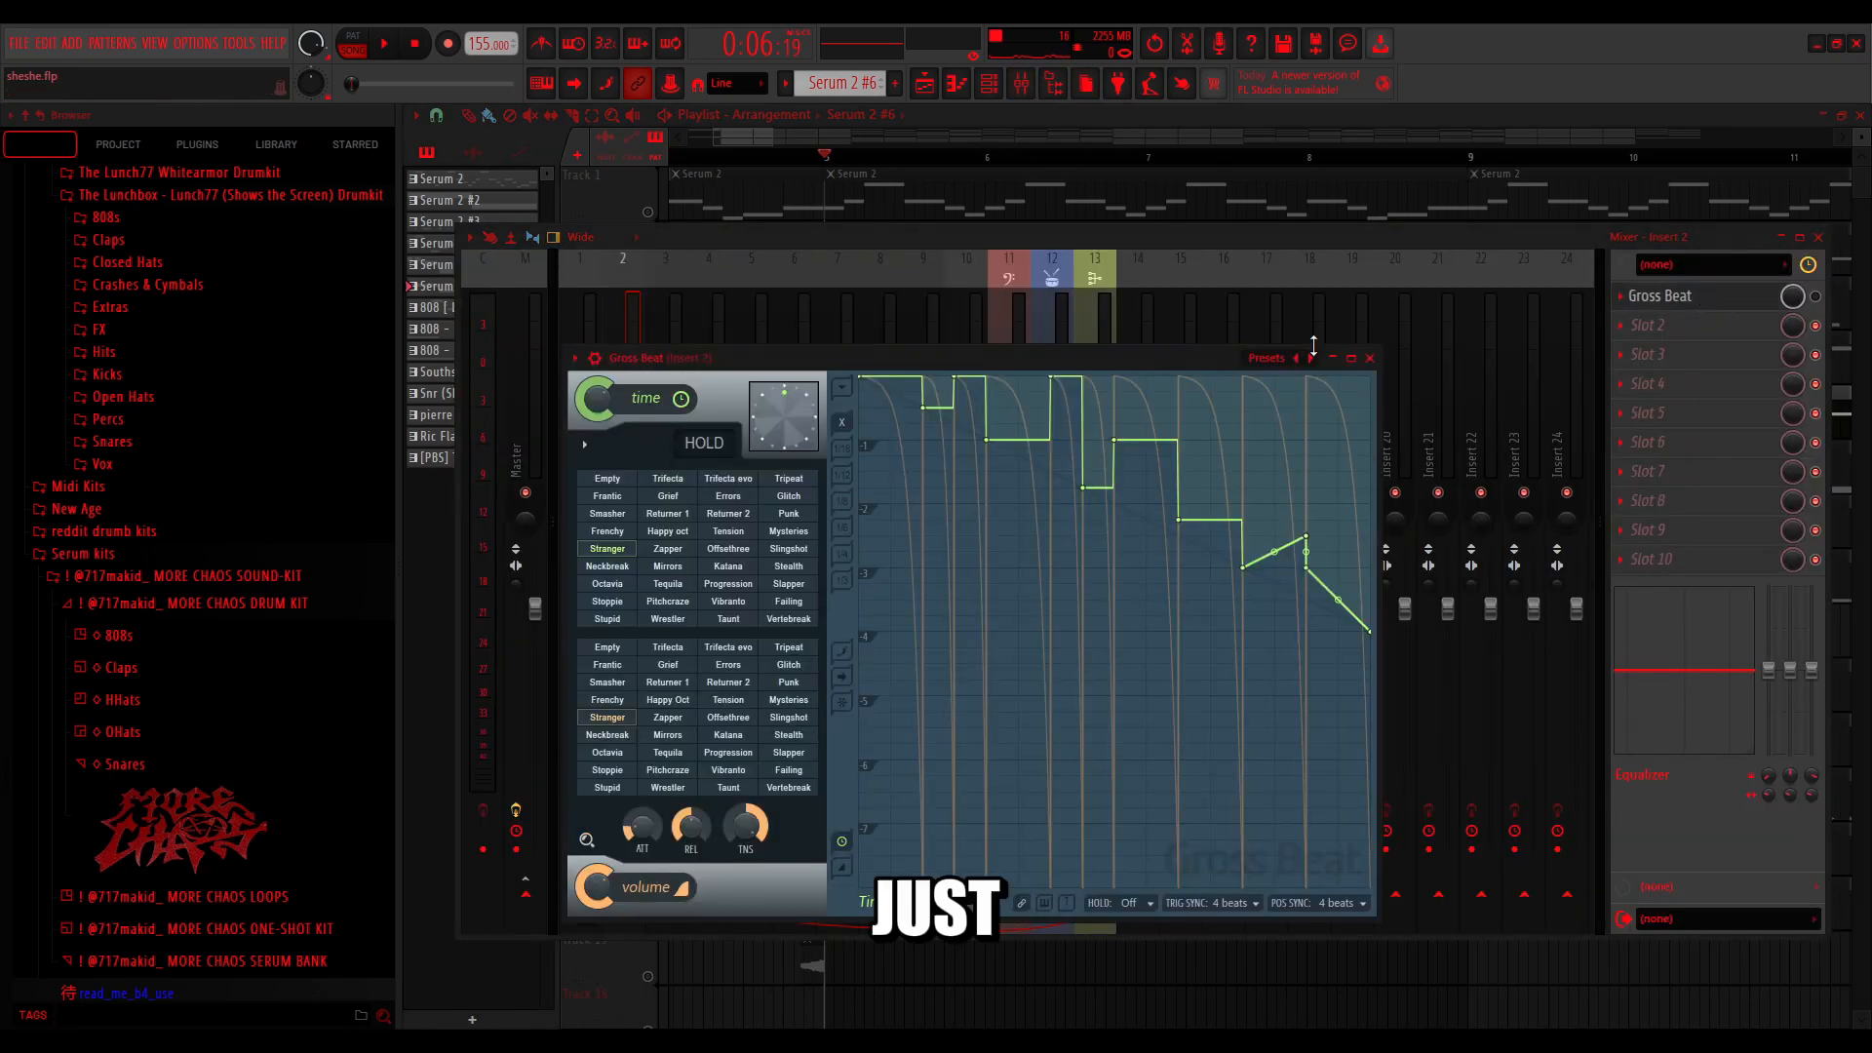
pyautogui.click(1370, 359)
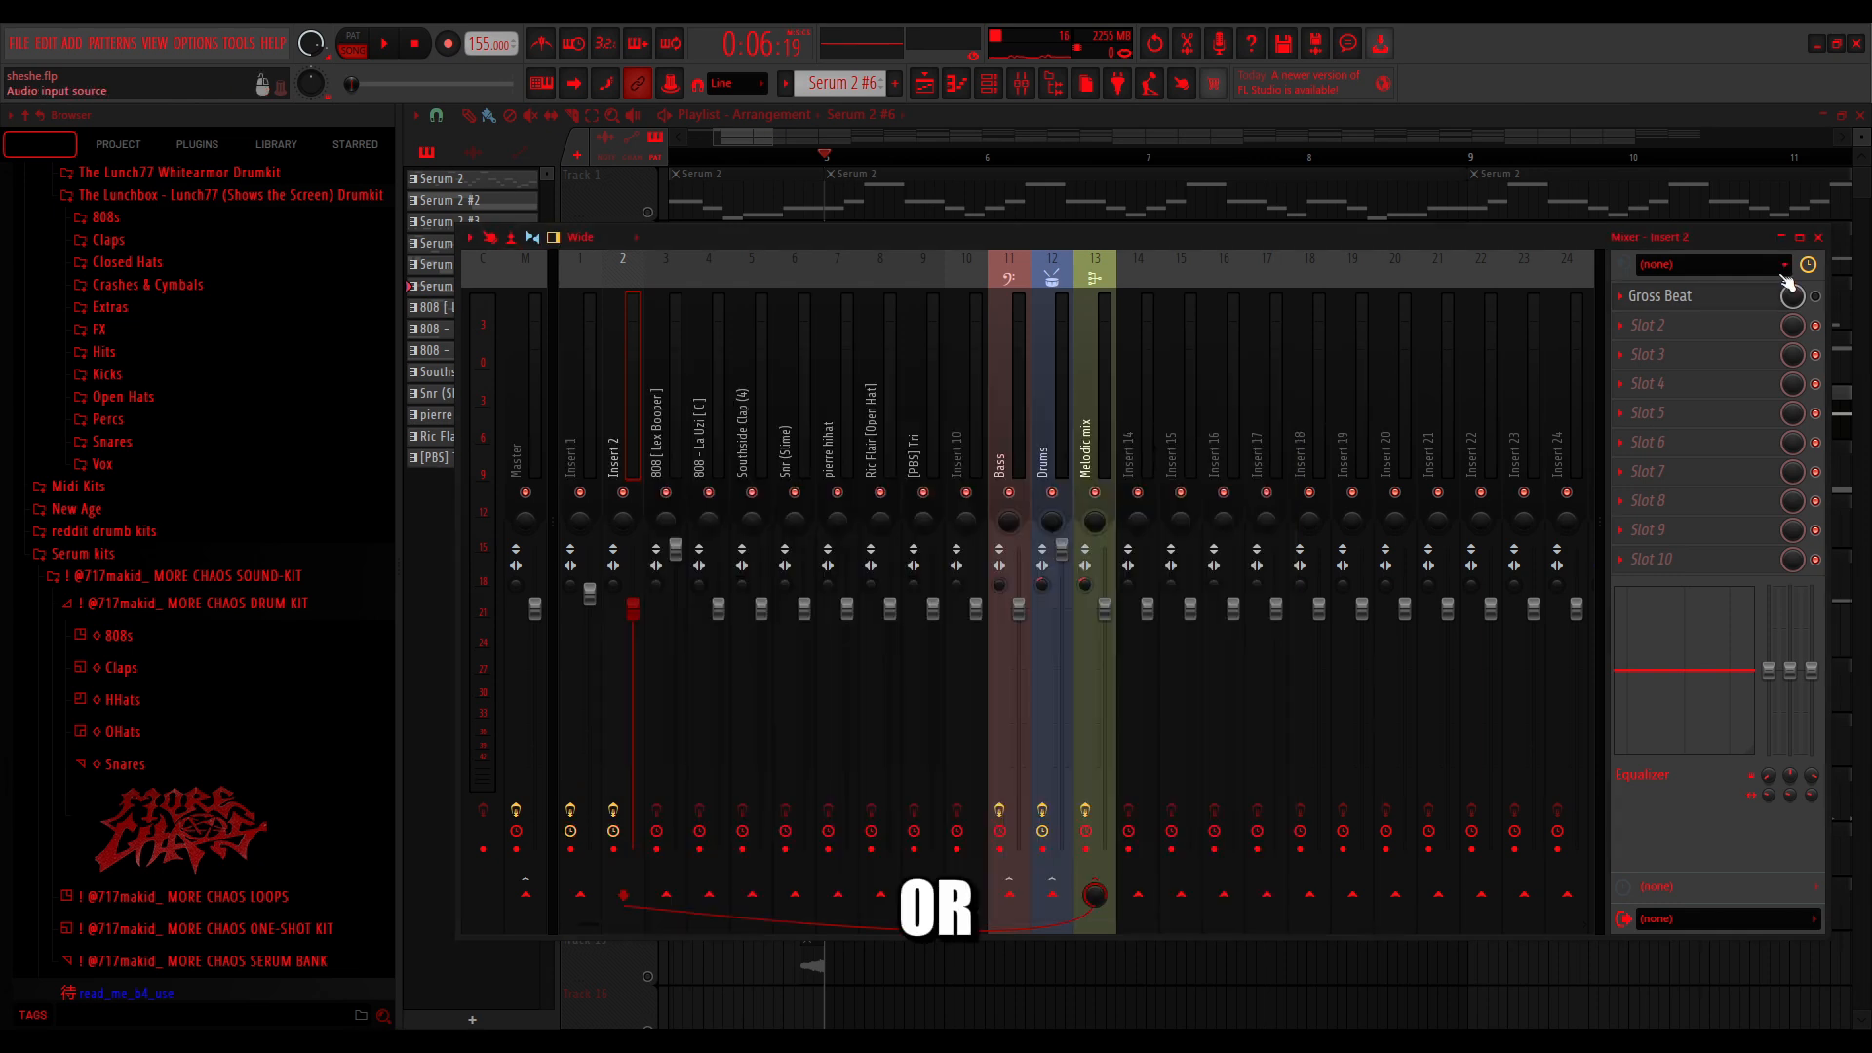
pyautogui.press('space')
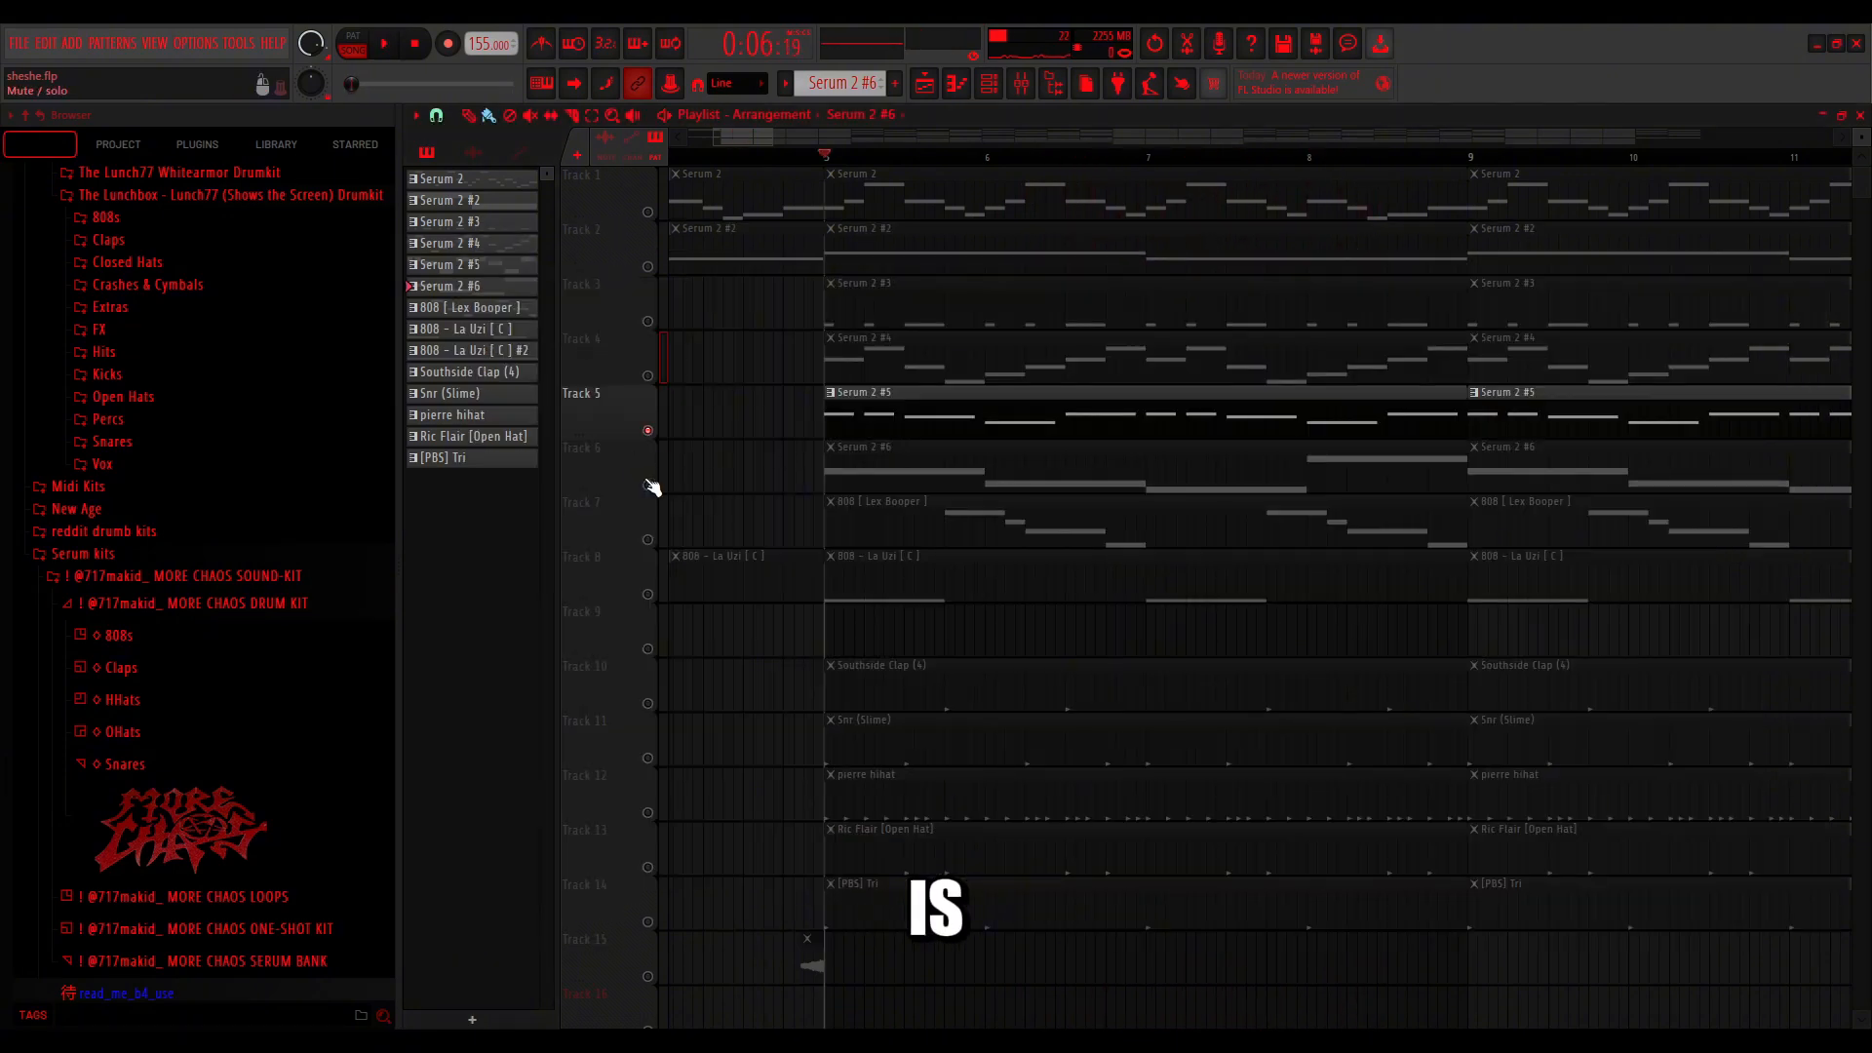
# Solo Track 6 and audition Serum 2 #6 with Gross Beat bypassed on Insert 2
pyautogui.click(652, 486)
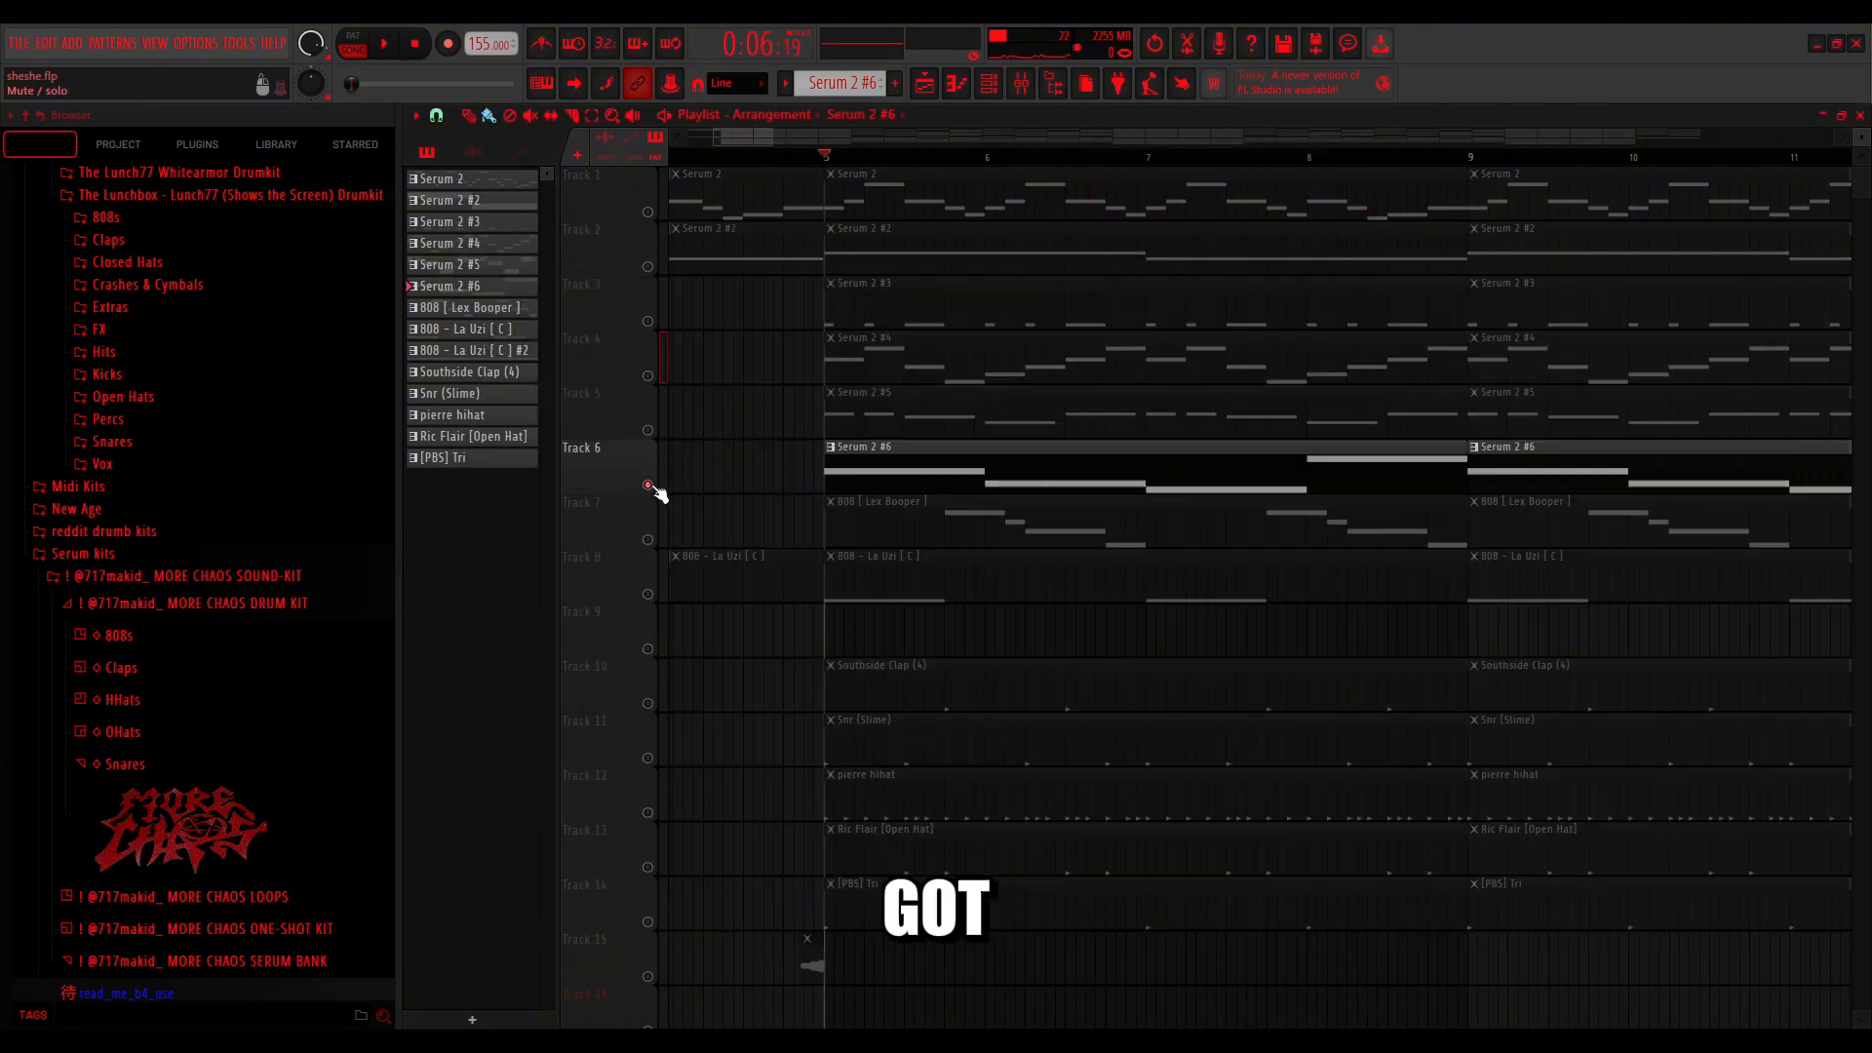
pyautogui.click(1020, 83)
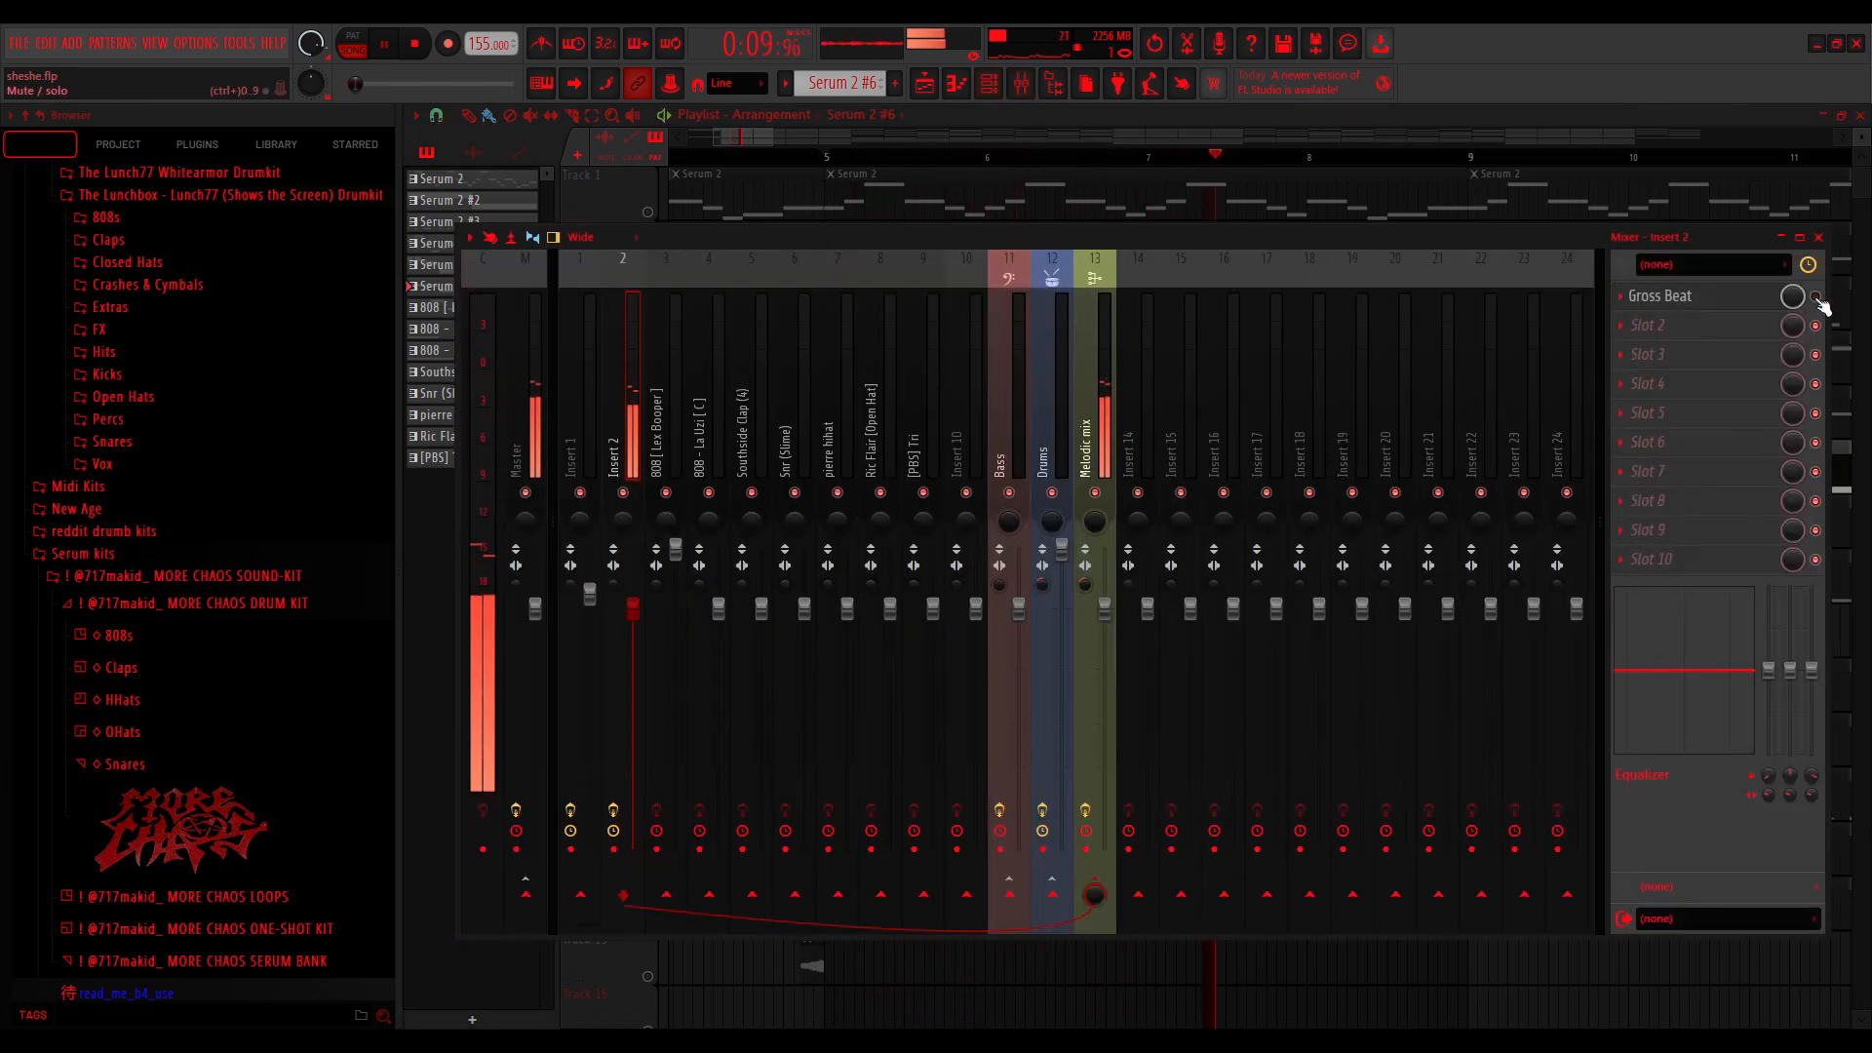
pyautogui.click(1818, 238)
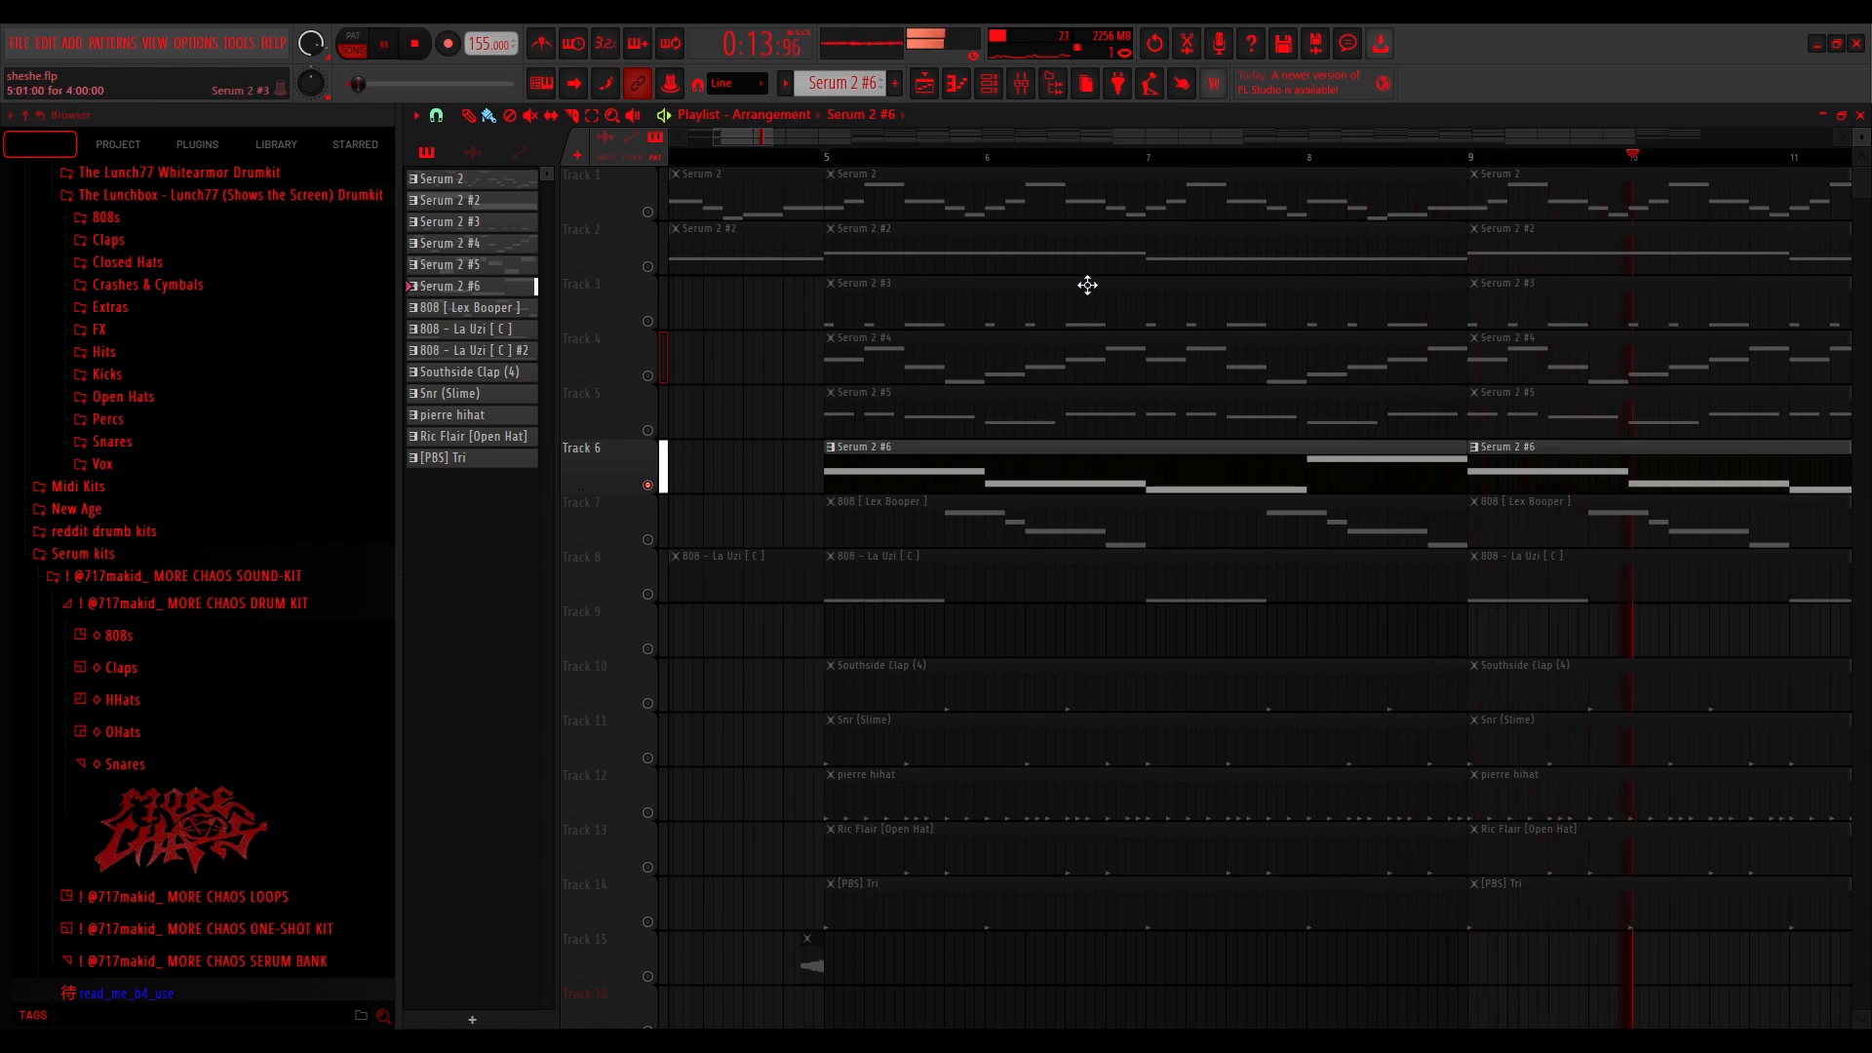
pyautogui.press('space')
# Turn on Gross Beat for Insert 2 and audition Track 6 through it
pyautogui.click(1029, 89)
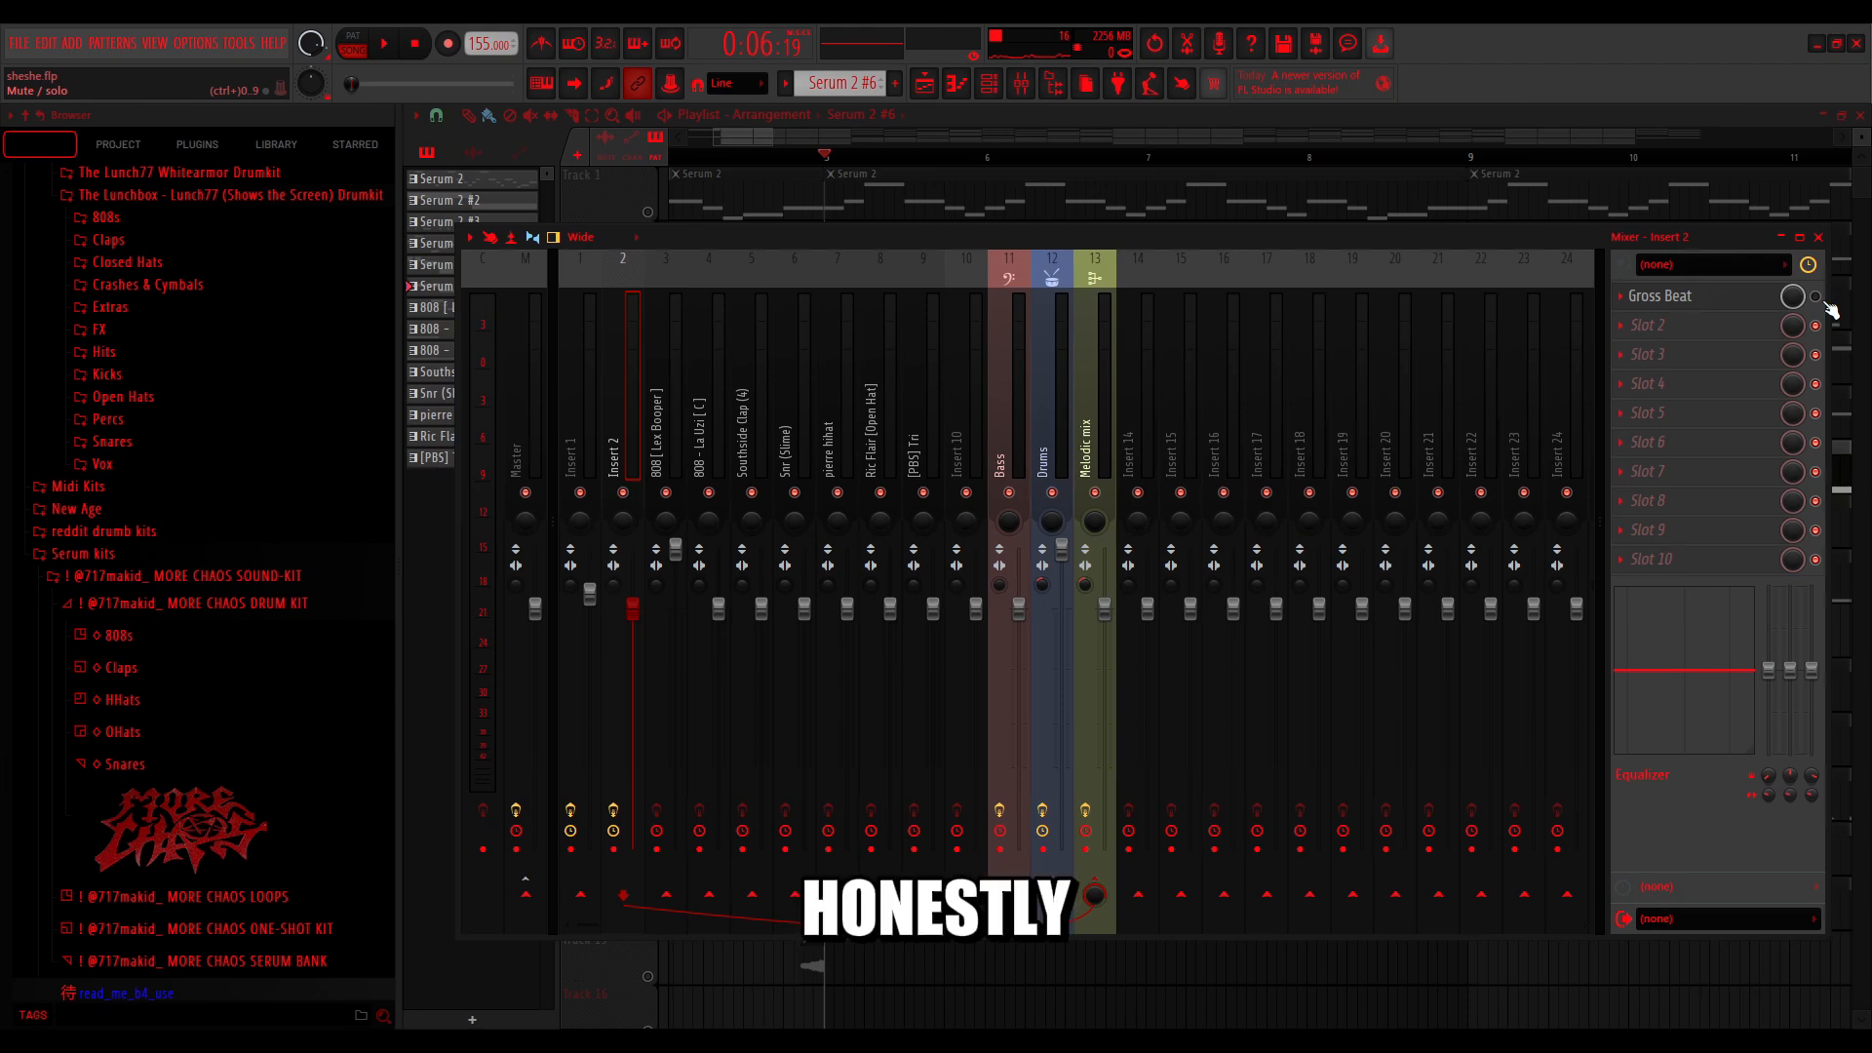
pyautogui.press('space')
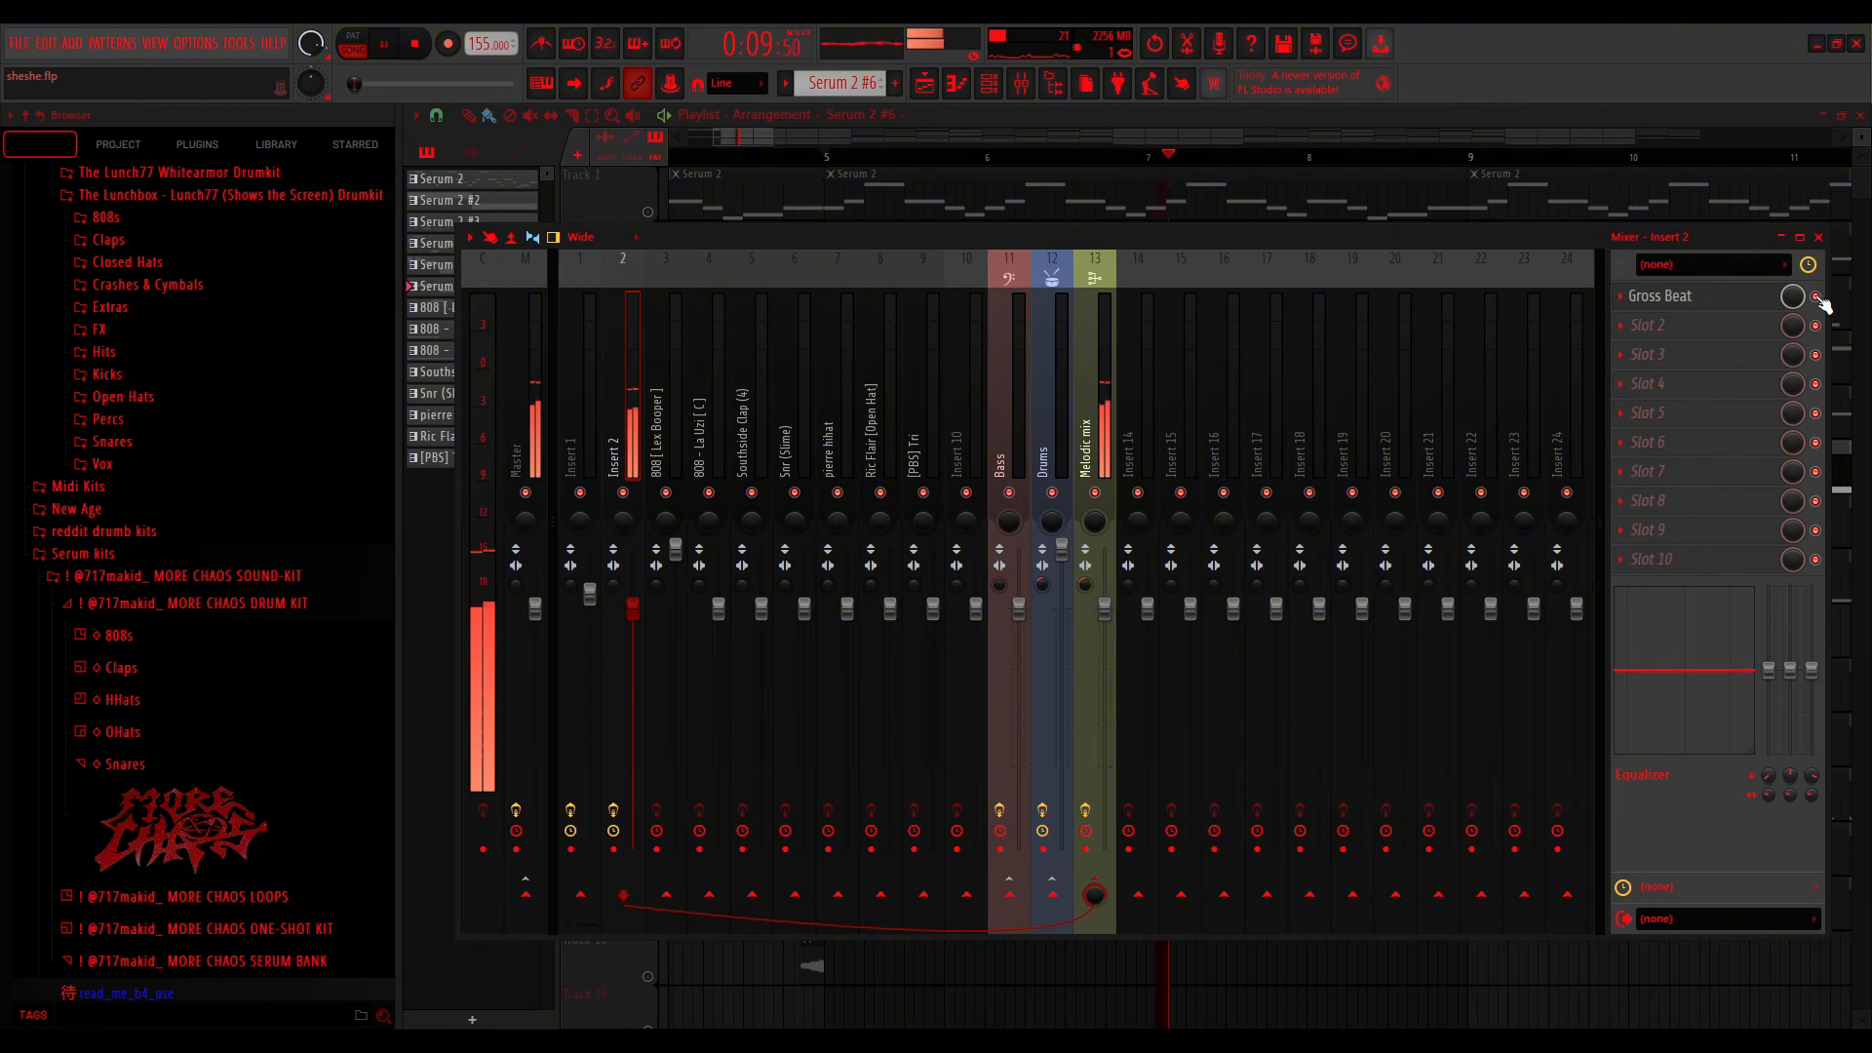
pyautogui.click(1817, 237)
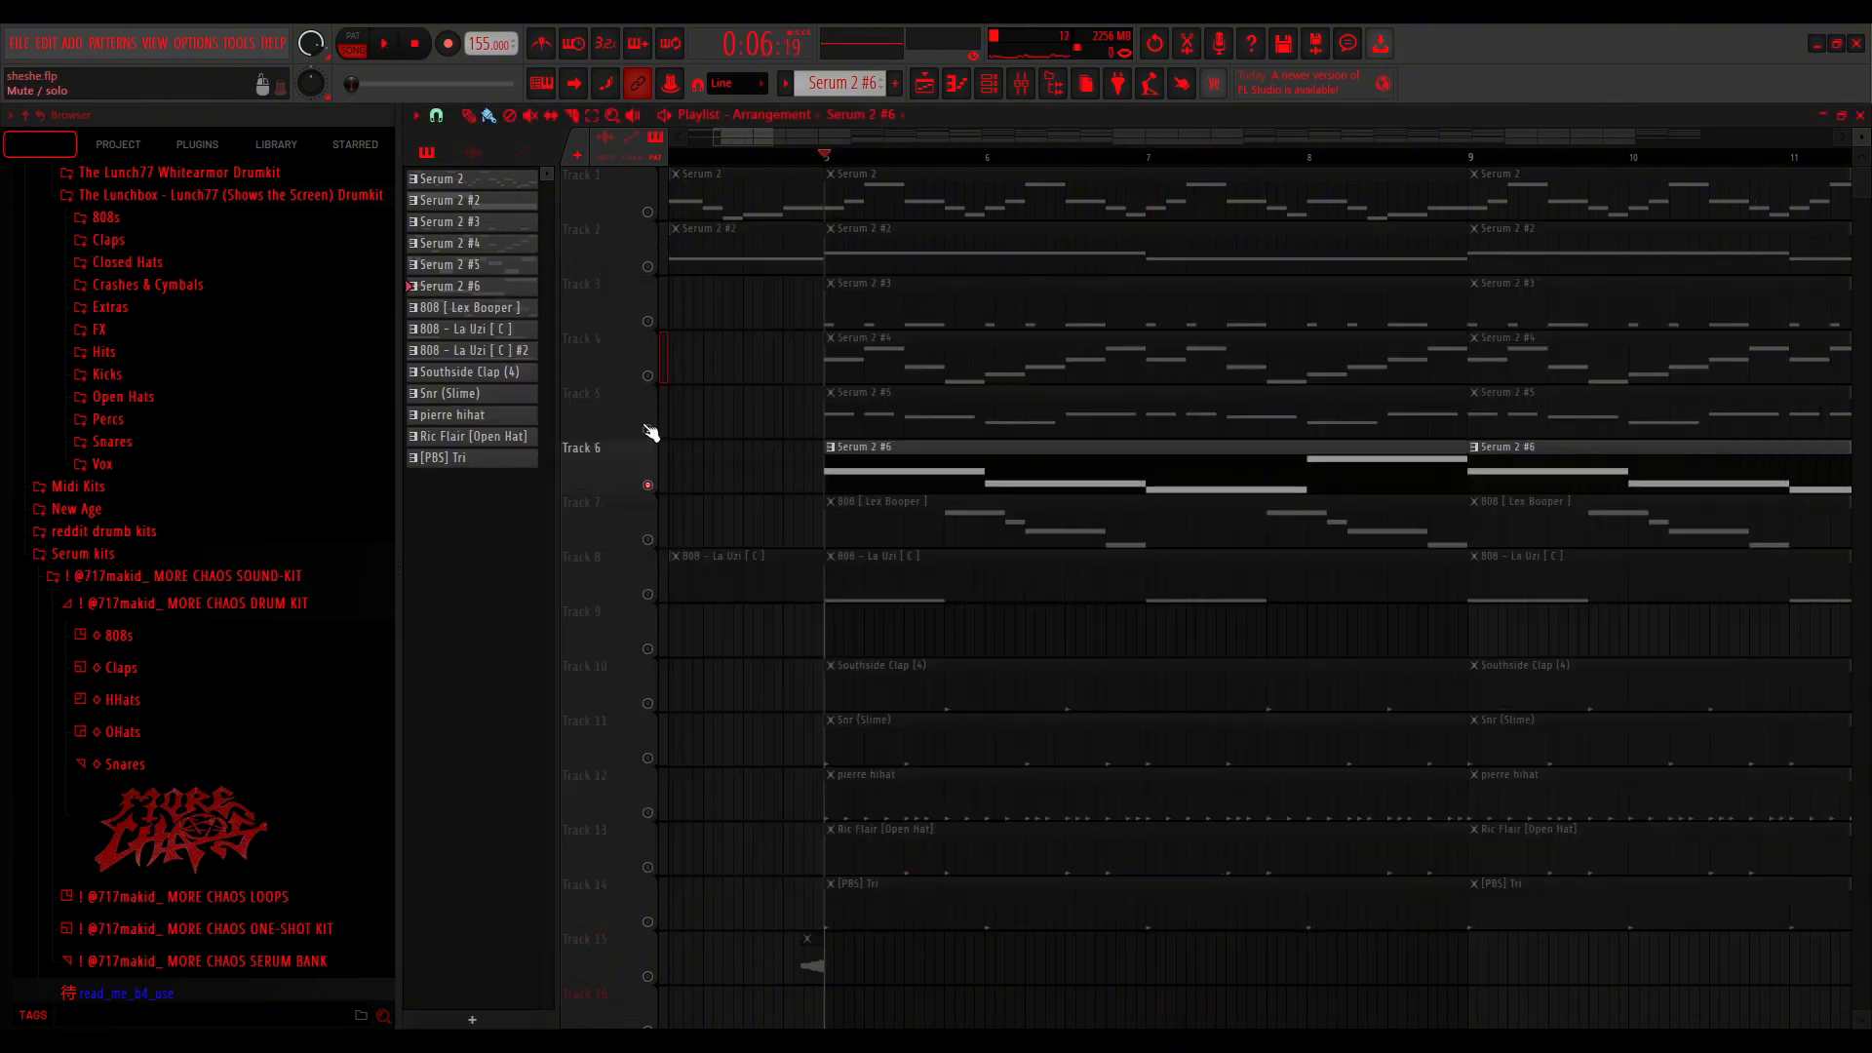
# Unmute Tracks 1 to 5, 7 and 8 alongside Track 6
pyautogui.moveTo(648, 430); pyautogui.dragTo(648, 211)
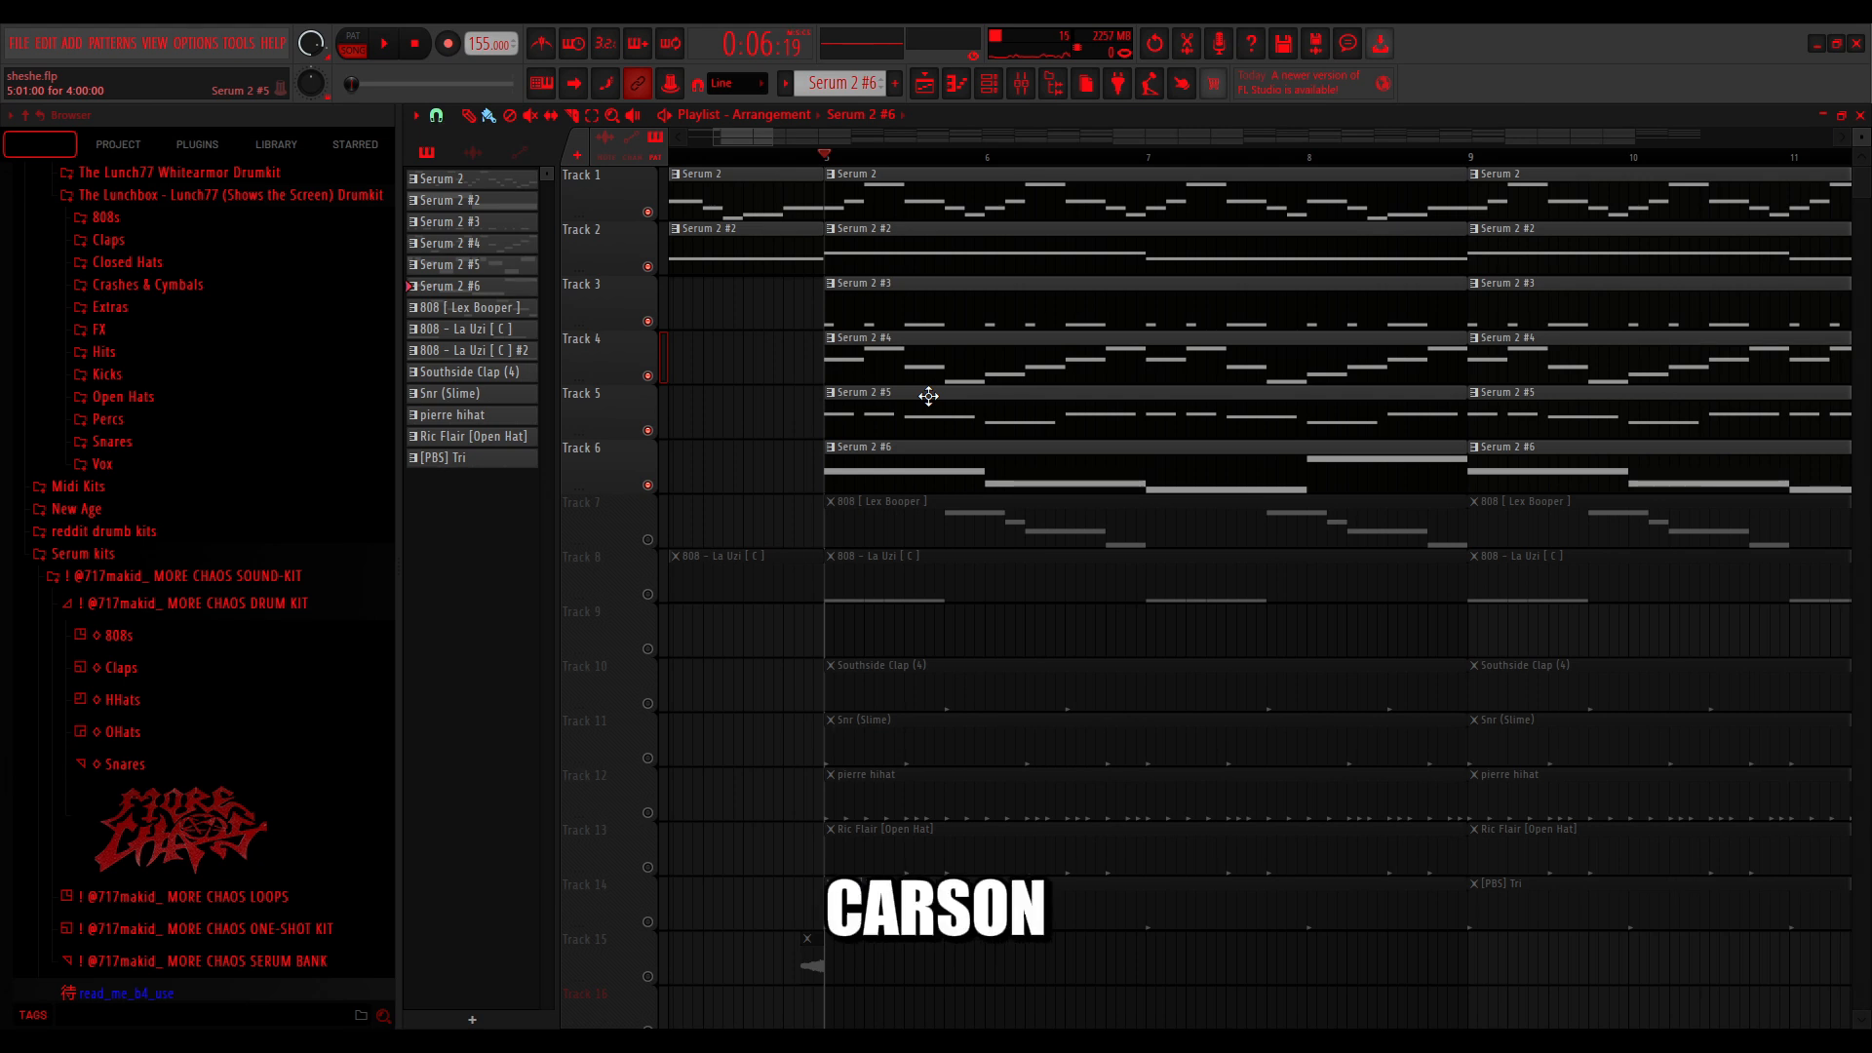
pyautogui.click(648, 539)
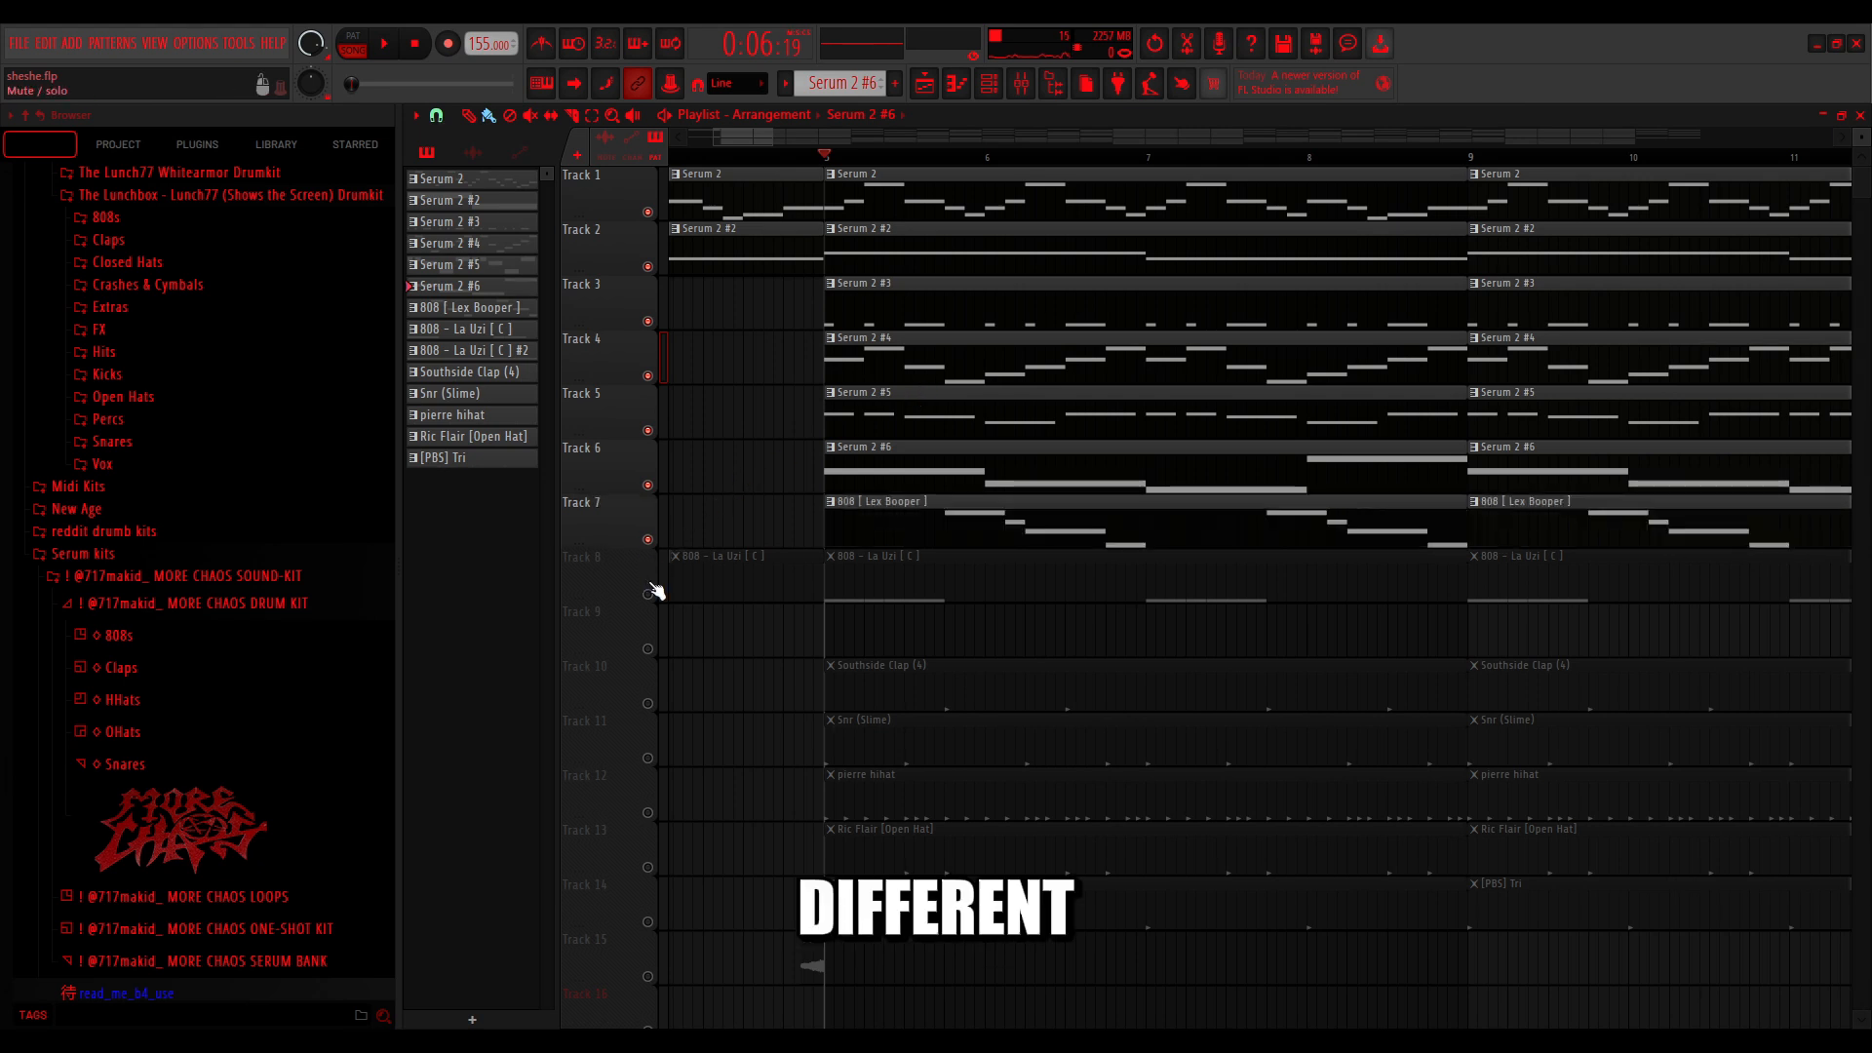
pyautogui.click(649, 592)
# Solo Track 7, unmute Track 8 and audition the two 808 patterns together
pyautogui.rightClick(647, 540)
pyautogui.click(649, 594)
pyautogui.press('space')
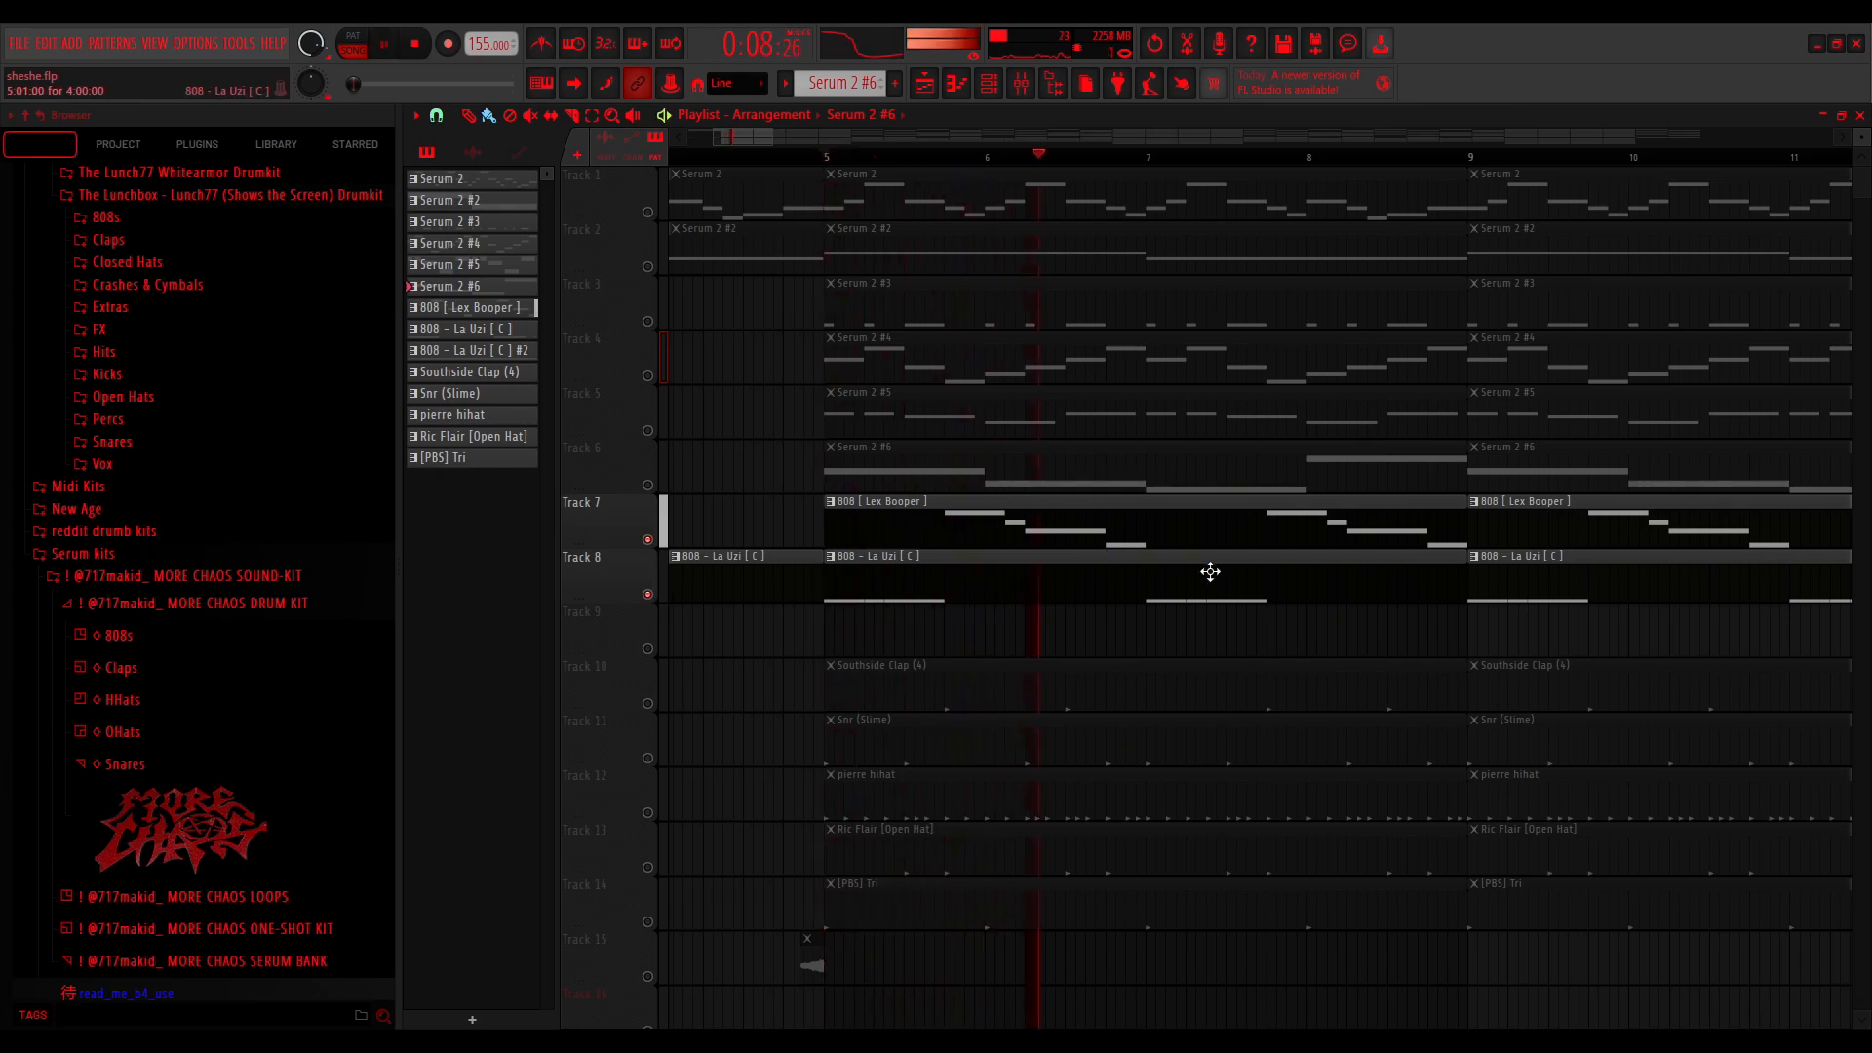
pyautogui.scroll(-7, 1049, 543)
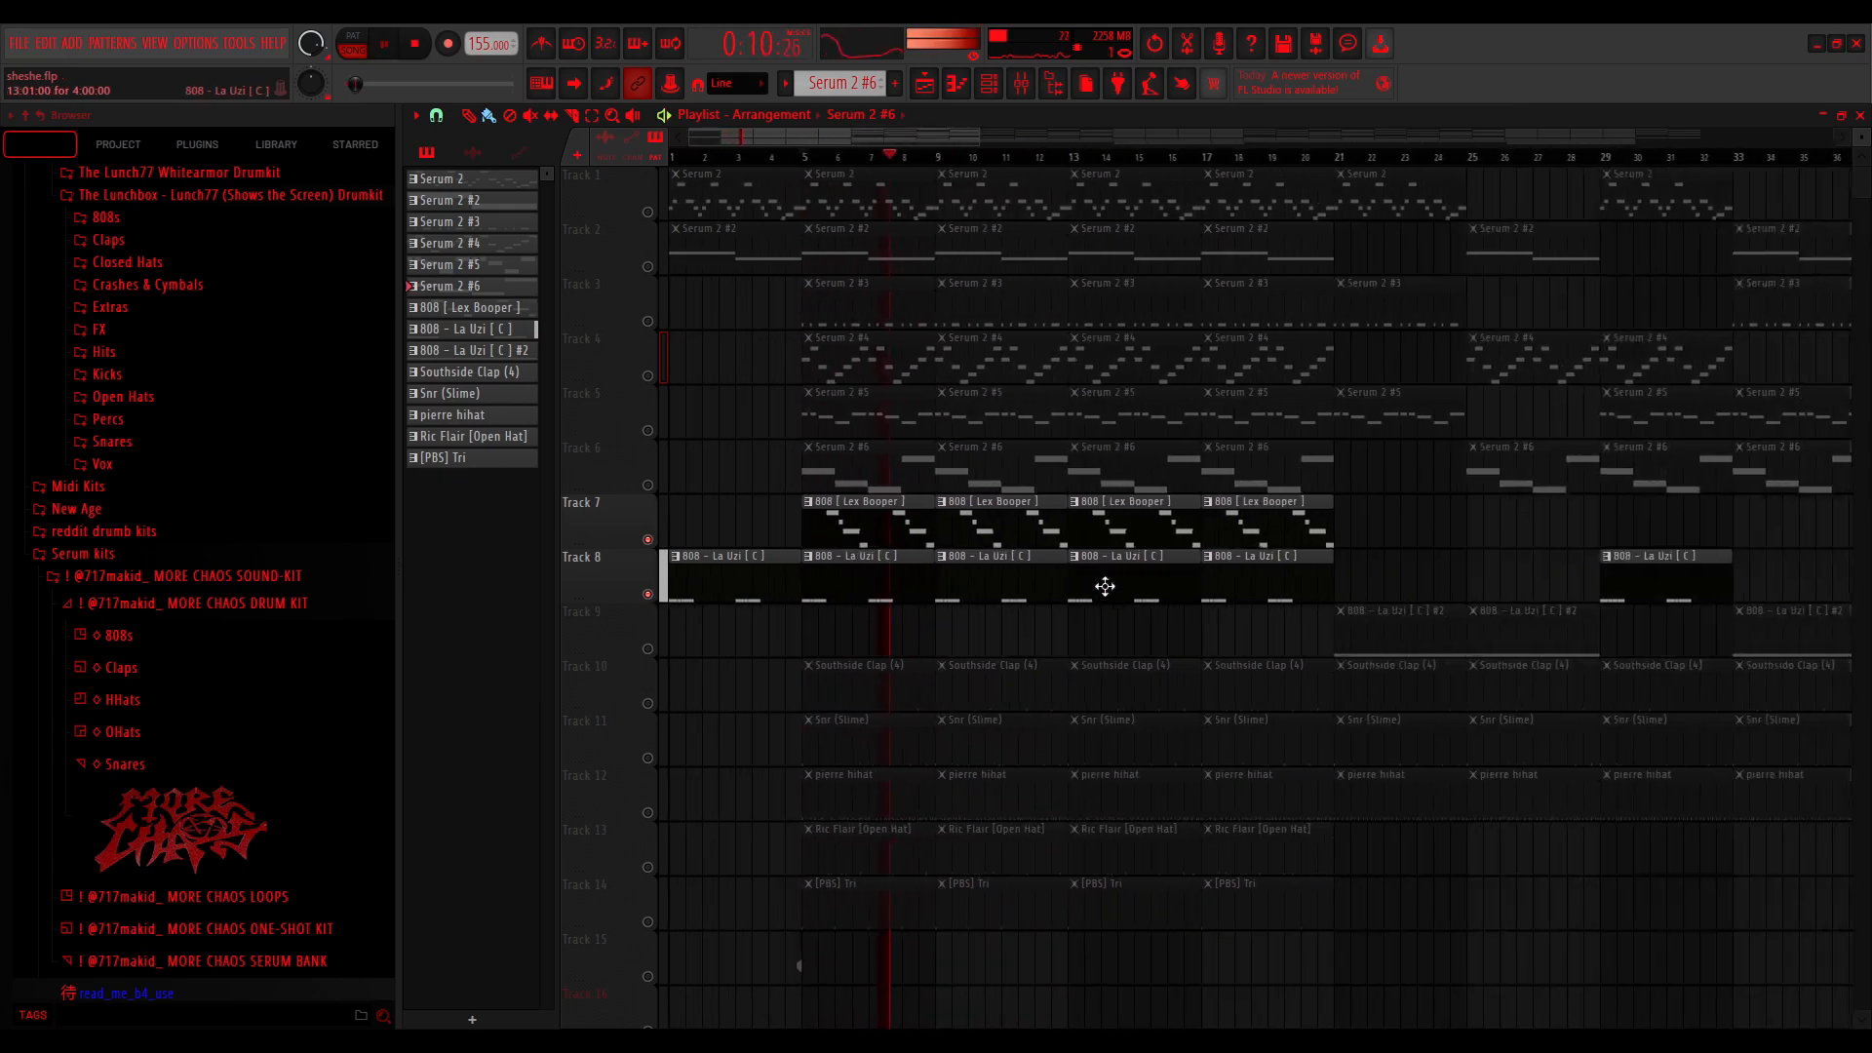
pyautogui.press('space')
# Examine the 808 - La Uzi [ C ] notes in the piano roll and play them back
pyautogui.doubleClick(811, 575)
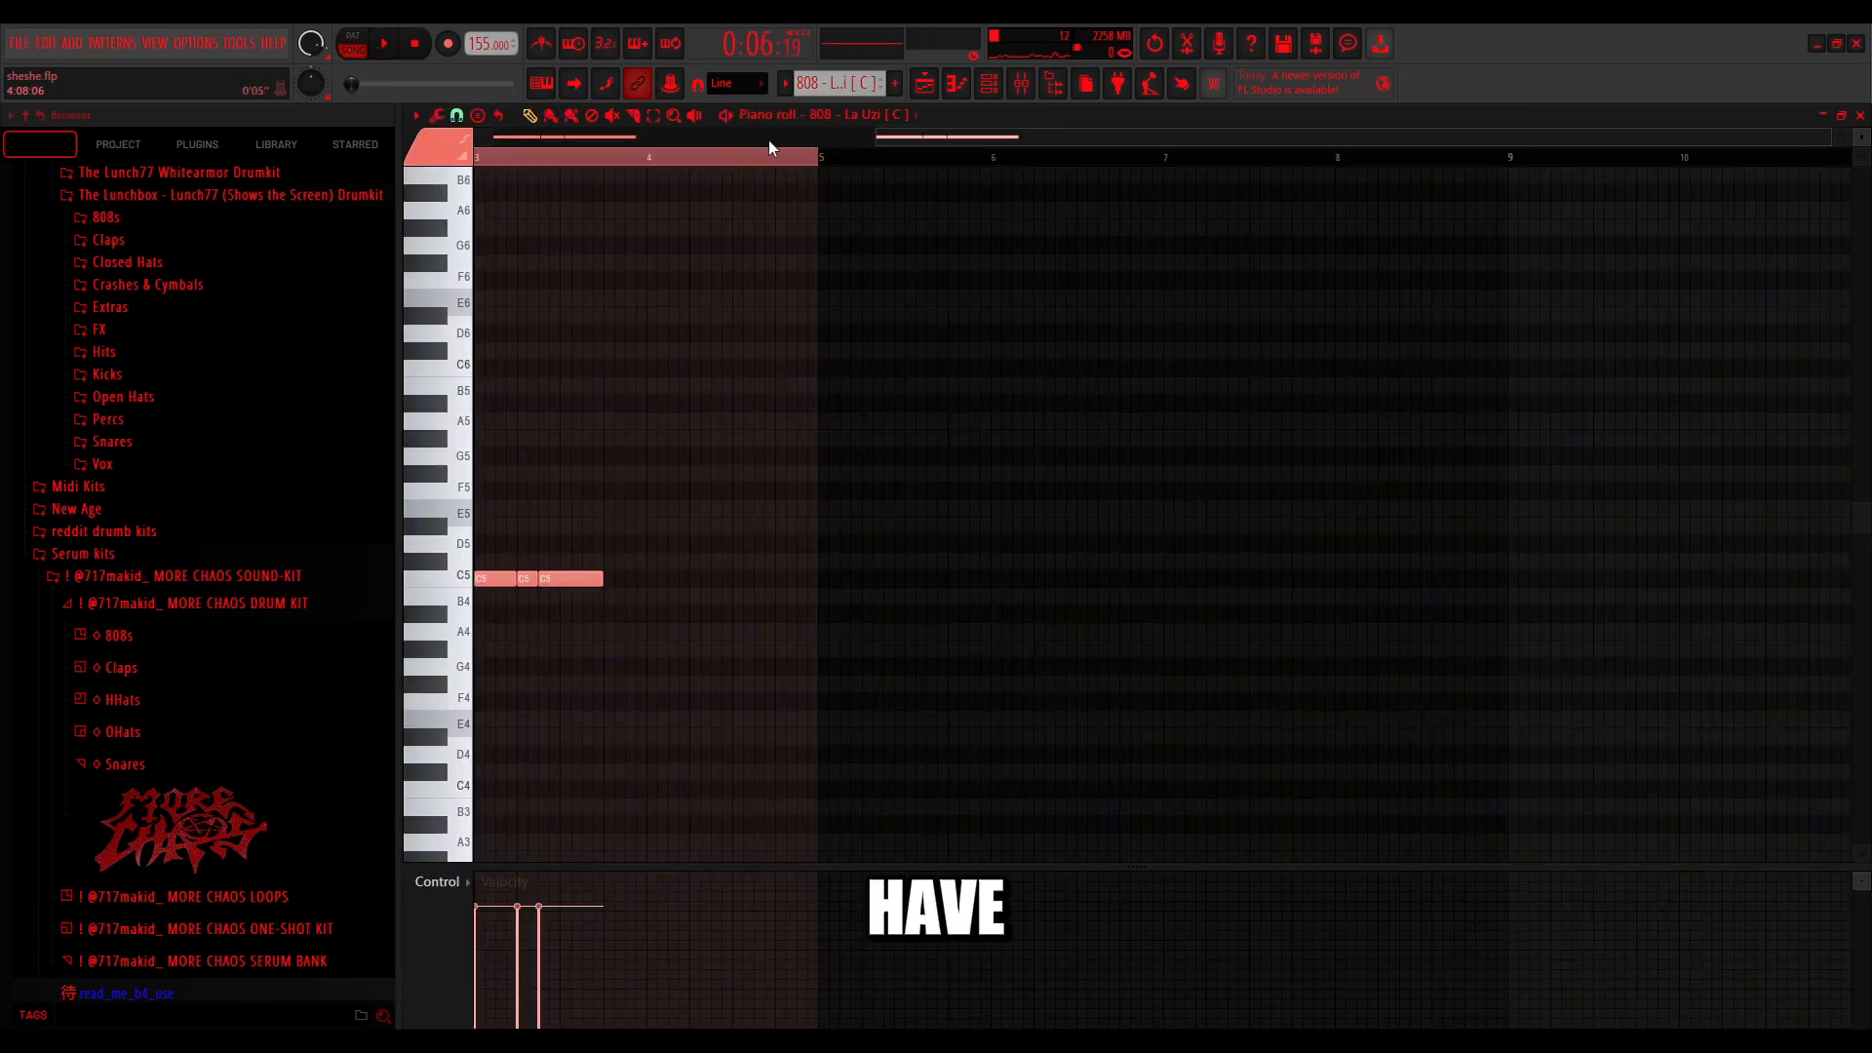
pyautogui.hotkey('ctrl', 'b')
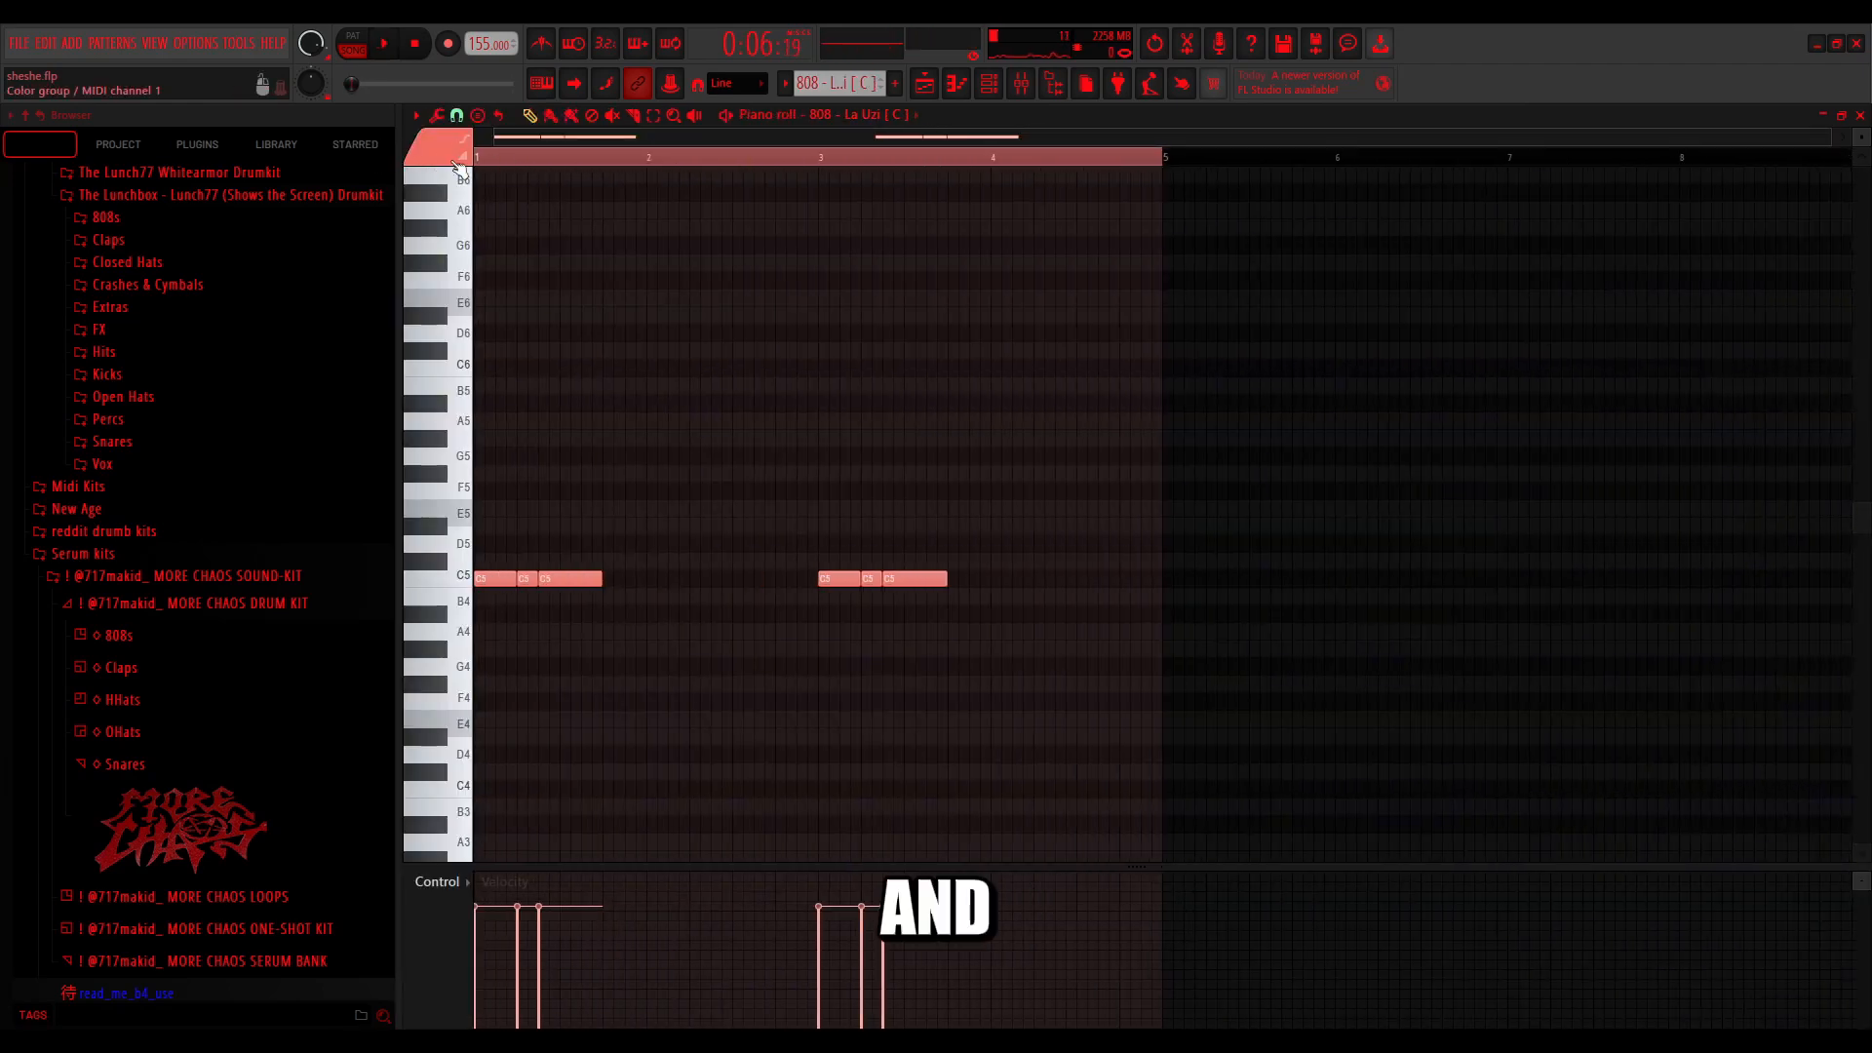
pyautogui.keyDown('ctrl'); pyautogui.click(681, 201); pyautogui.keyUp('ctrl')
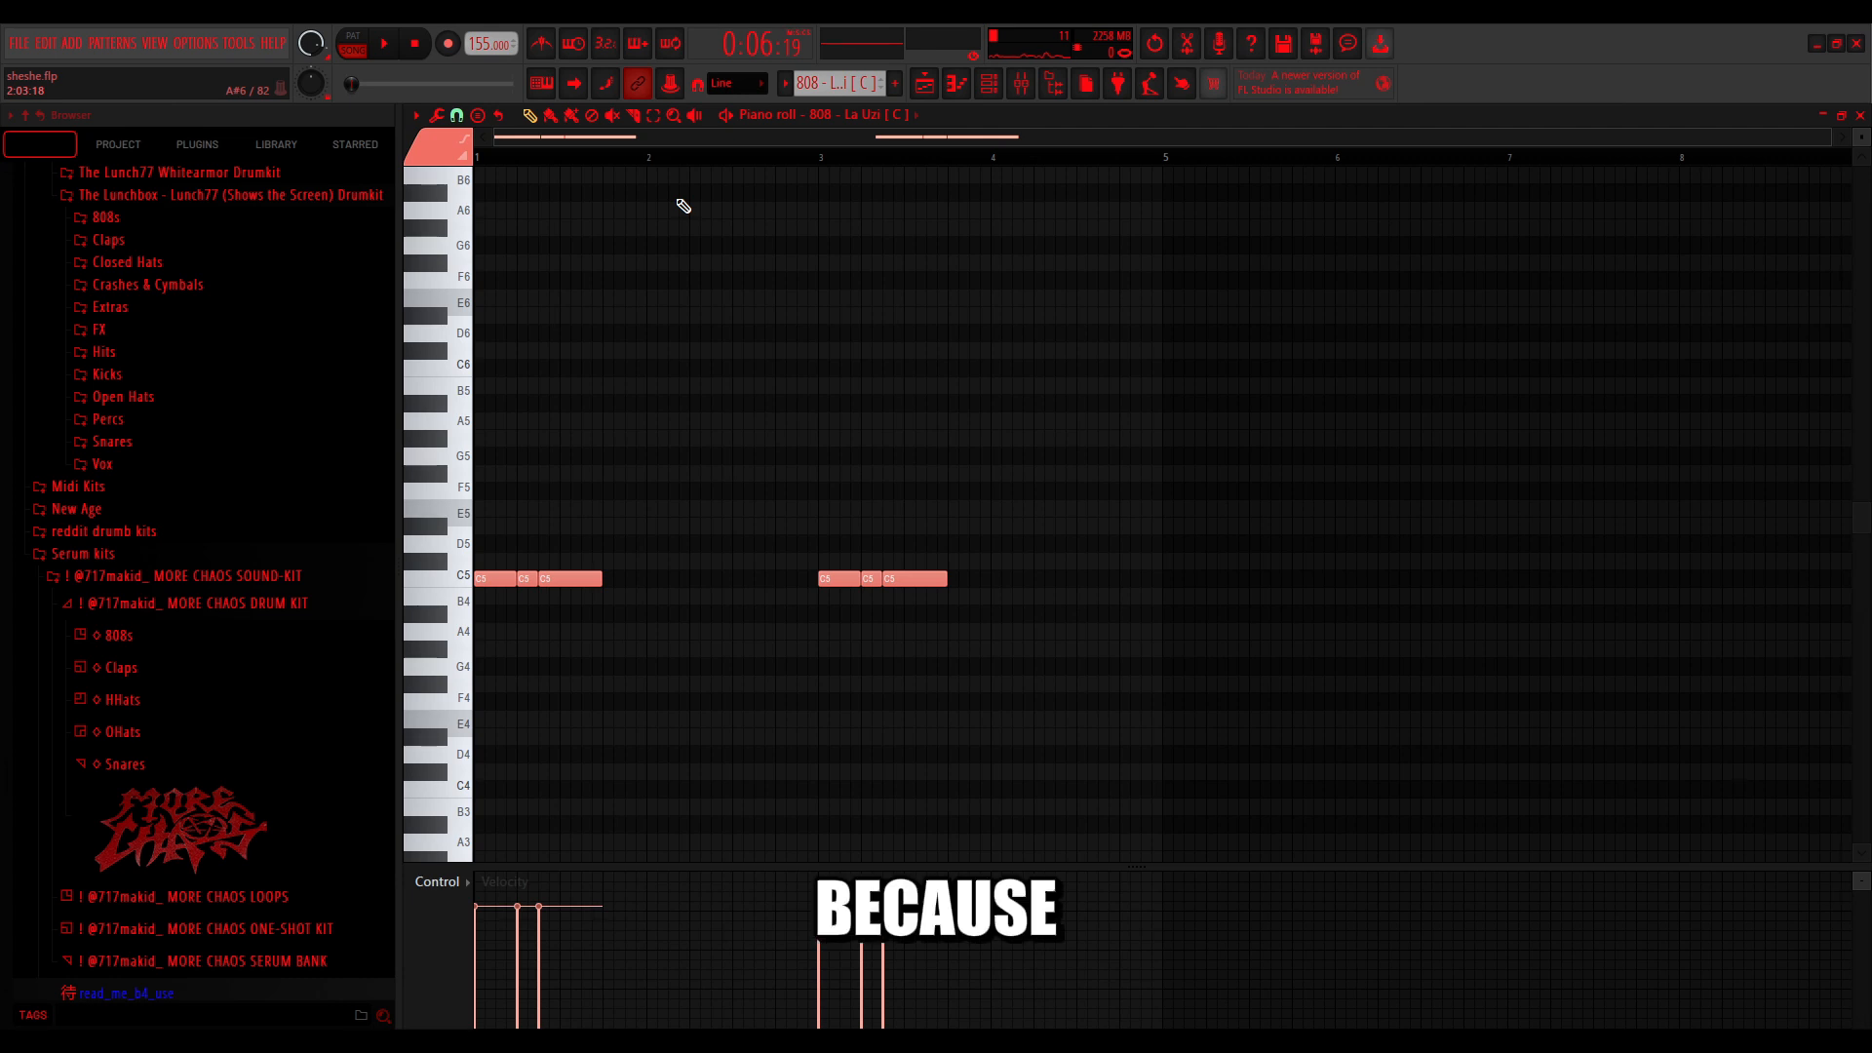
pyautogui.press('space')
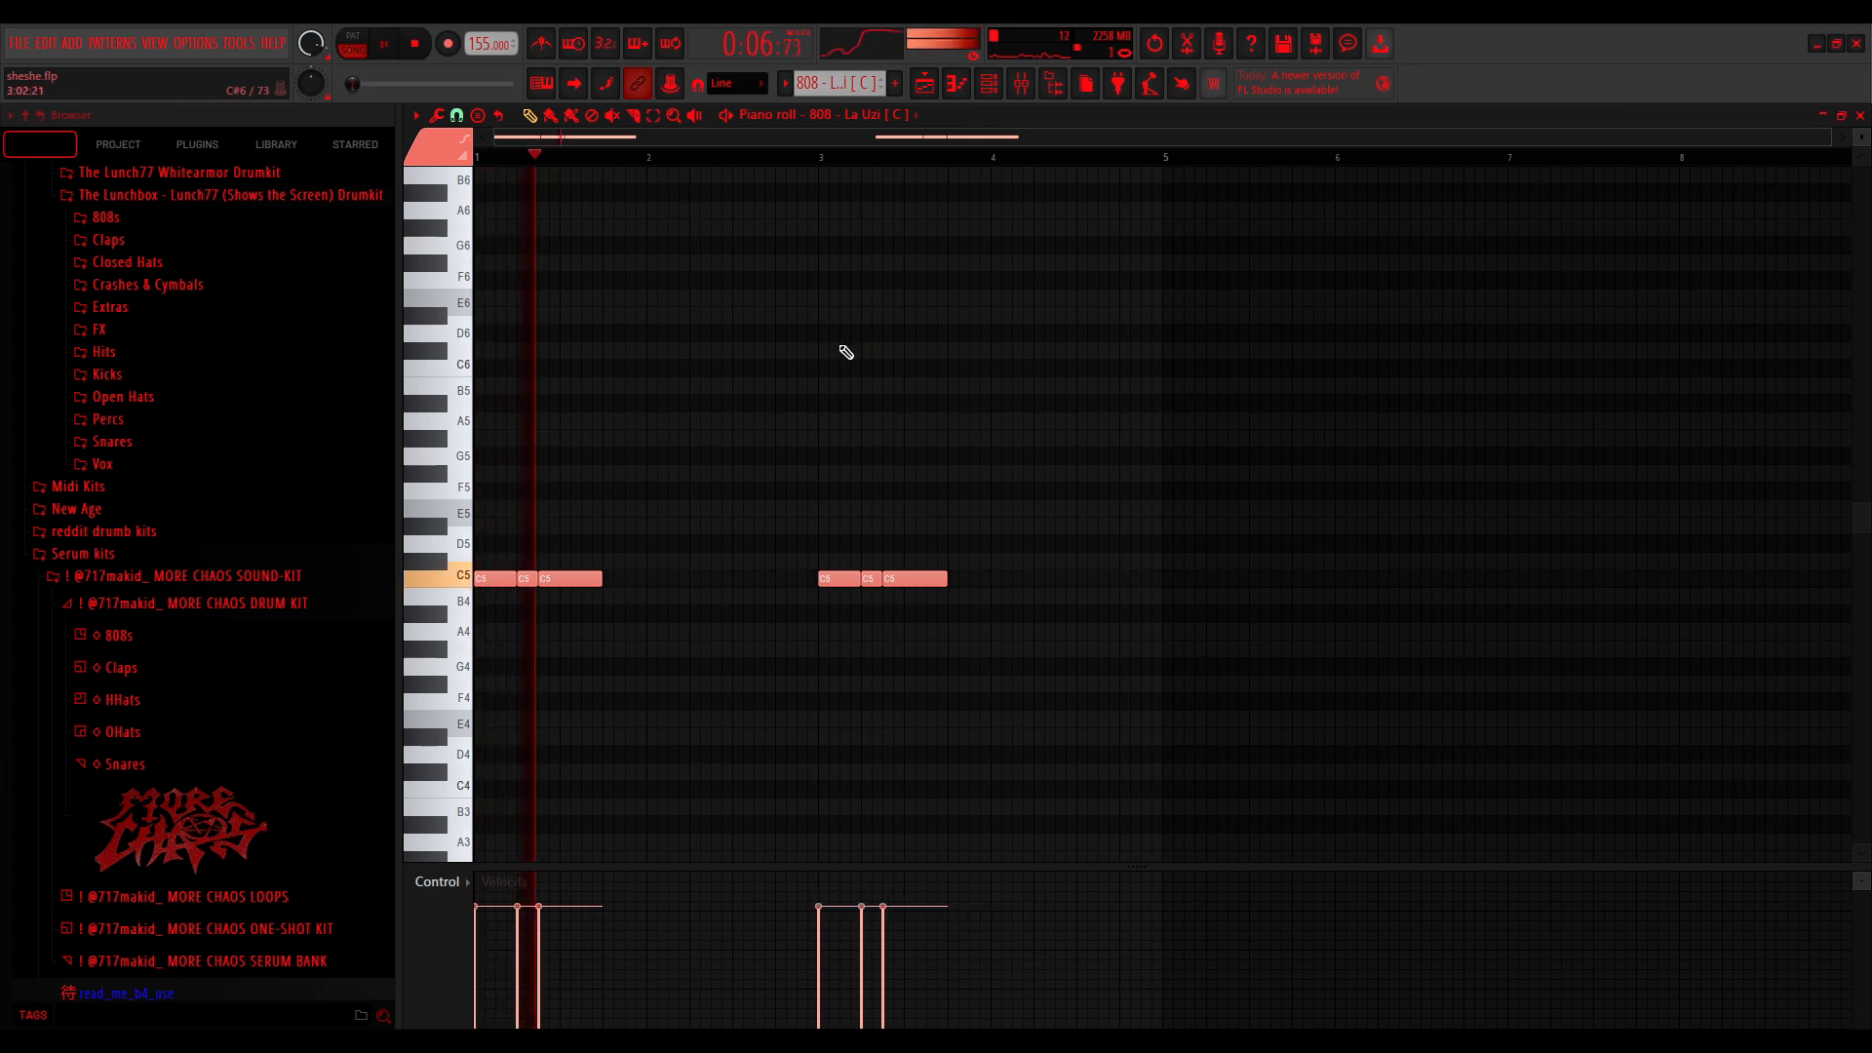
pyautogui.press('space')
pyautogui.click(1859, 115)
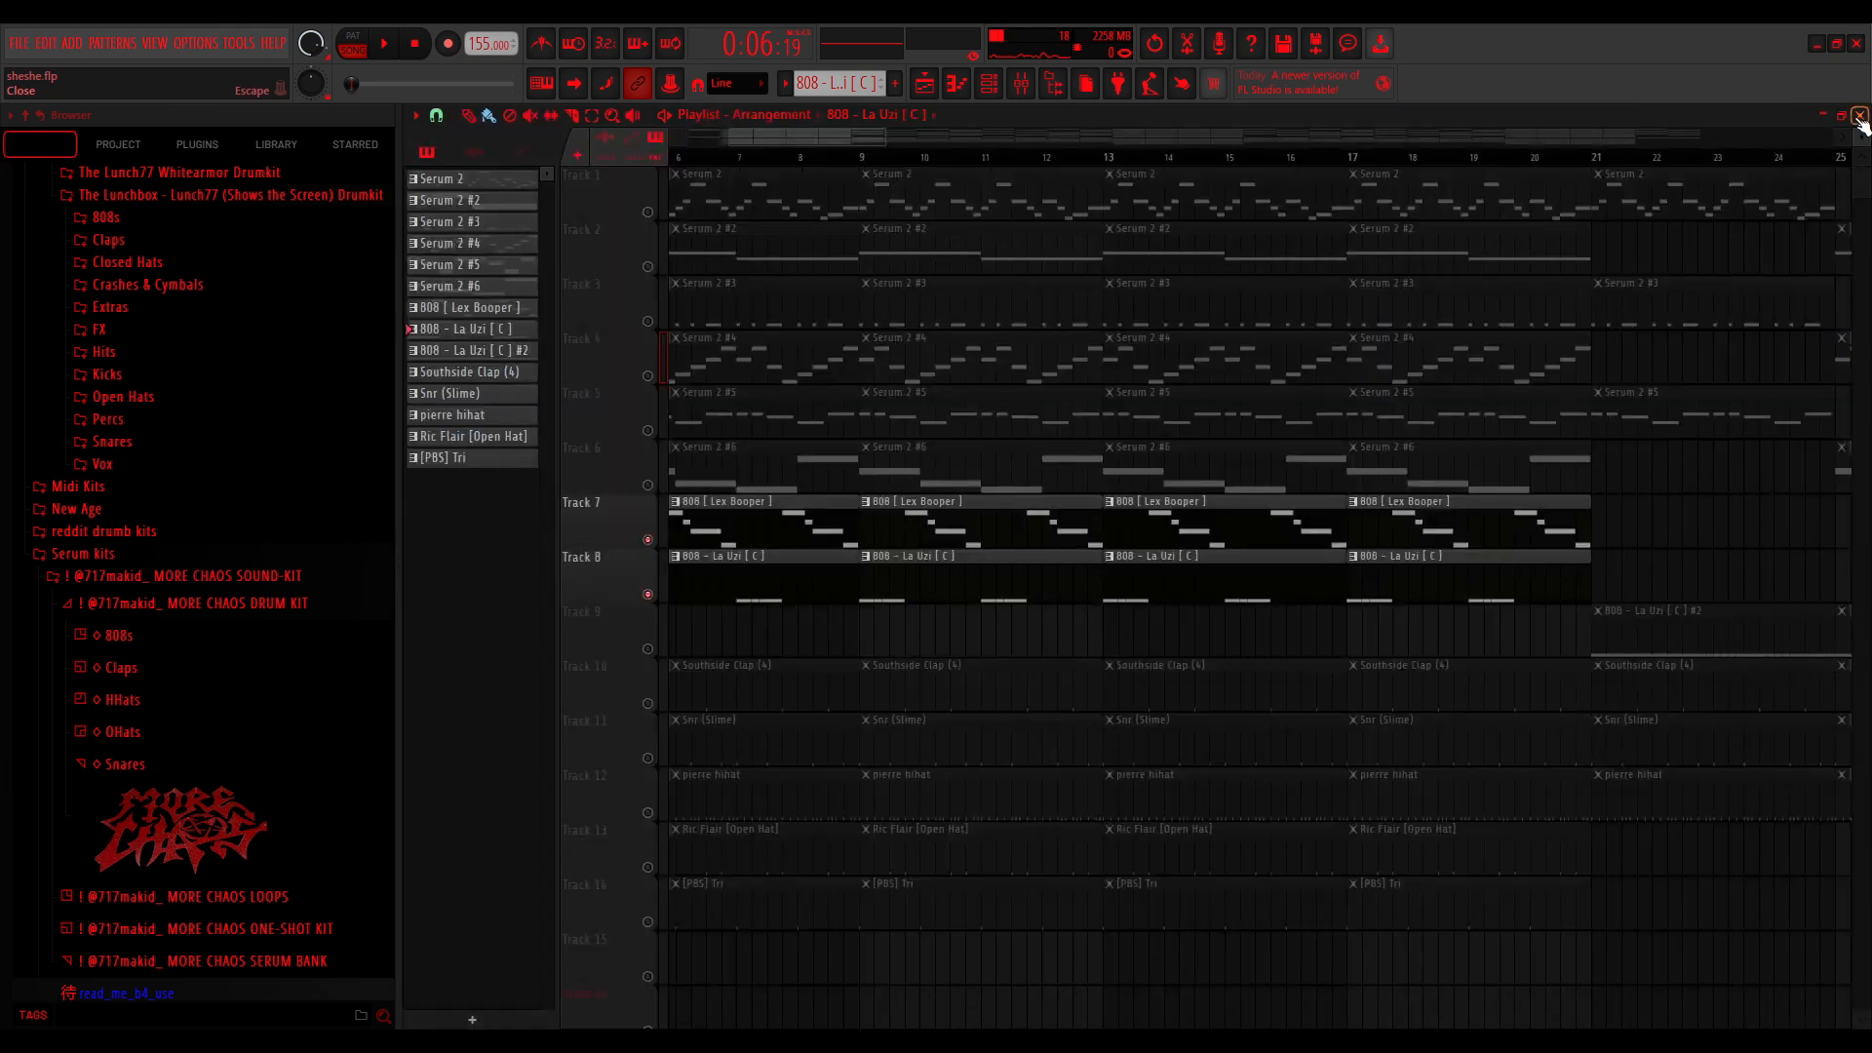
# Examine the 808 [ Lex Booper ] notes in the piano roll and audition them
pyautogui.doubleClick(829, 500)
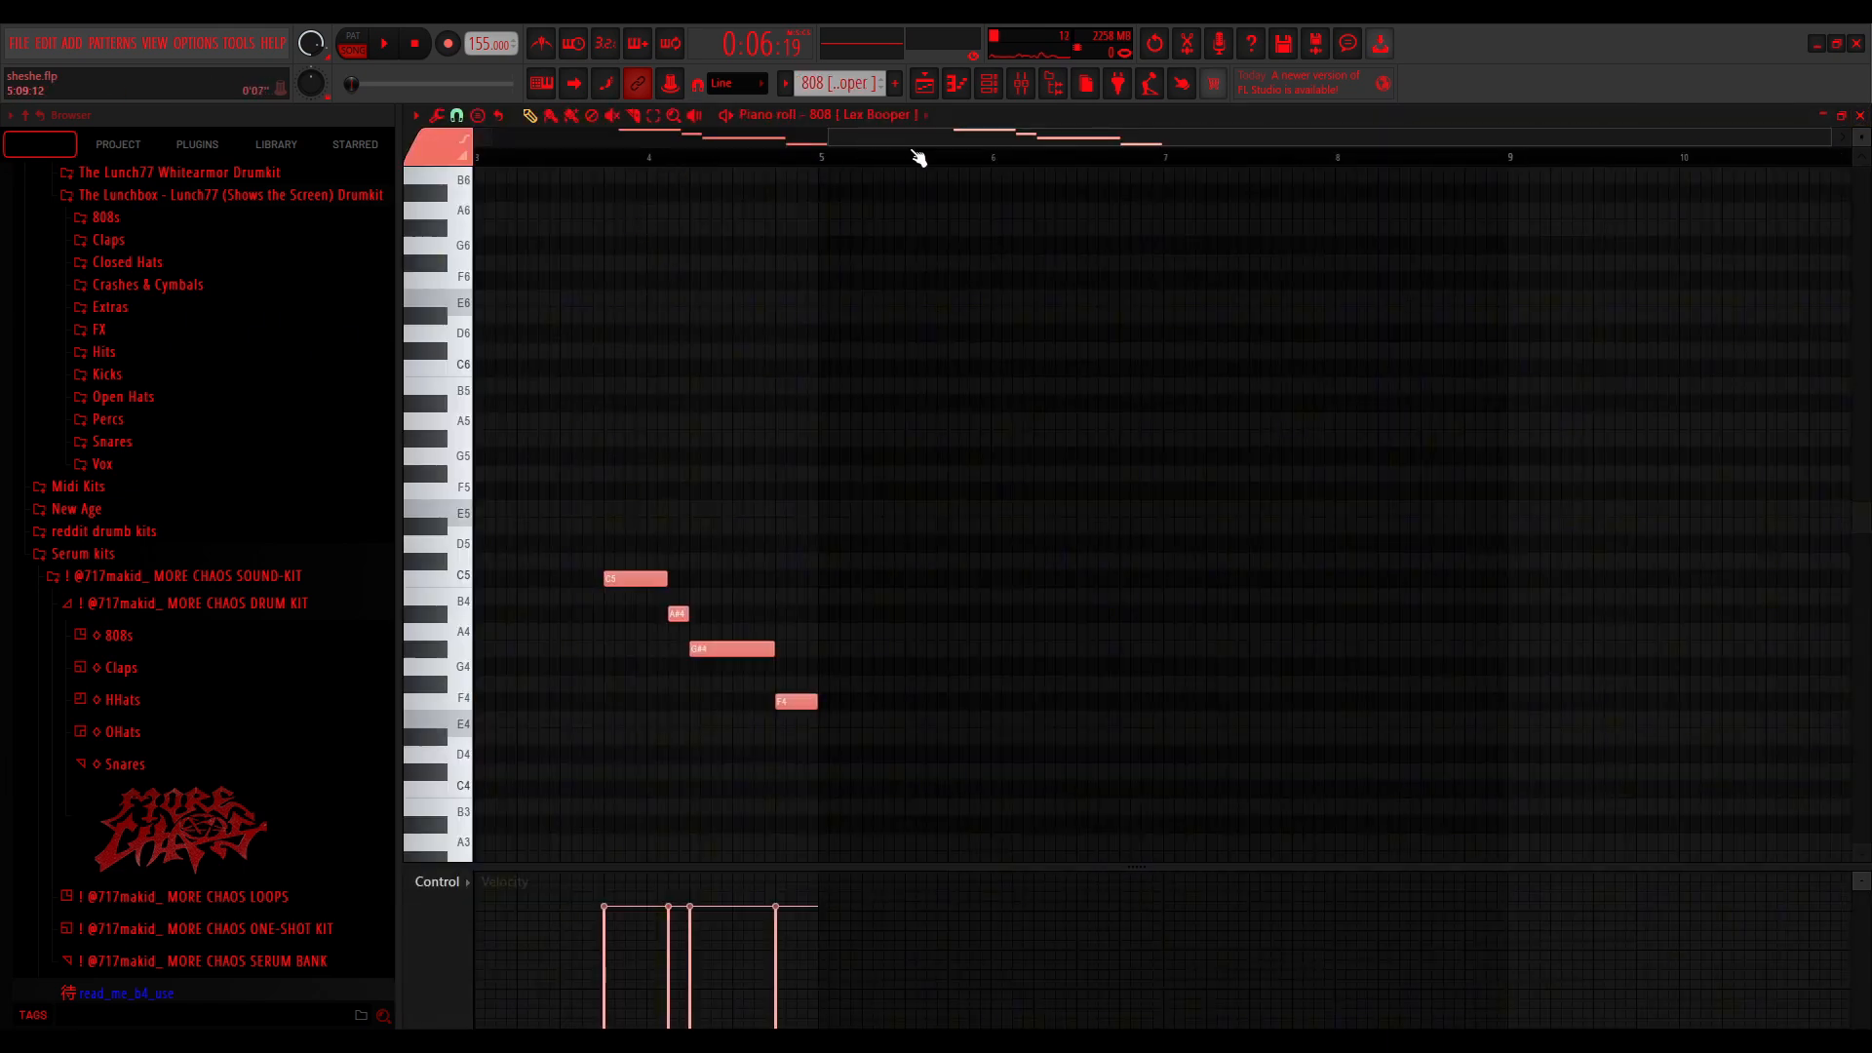
pyautogui.hotkey('ctrl', 'b')
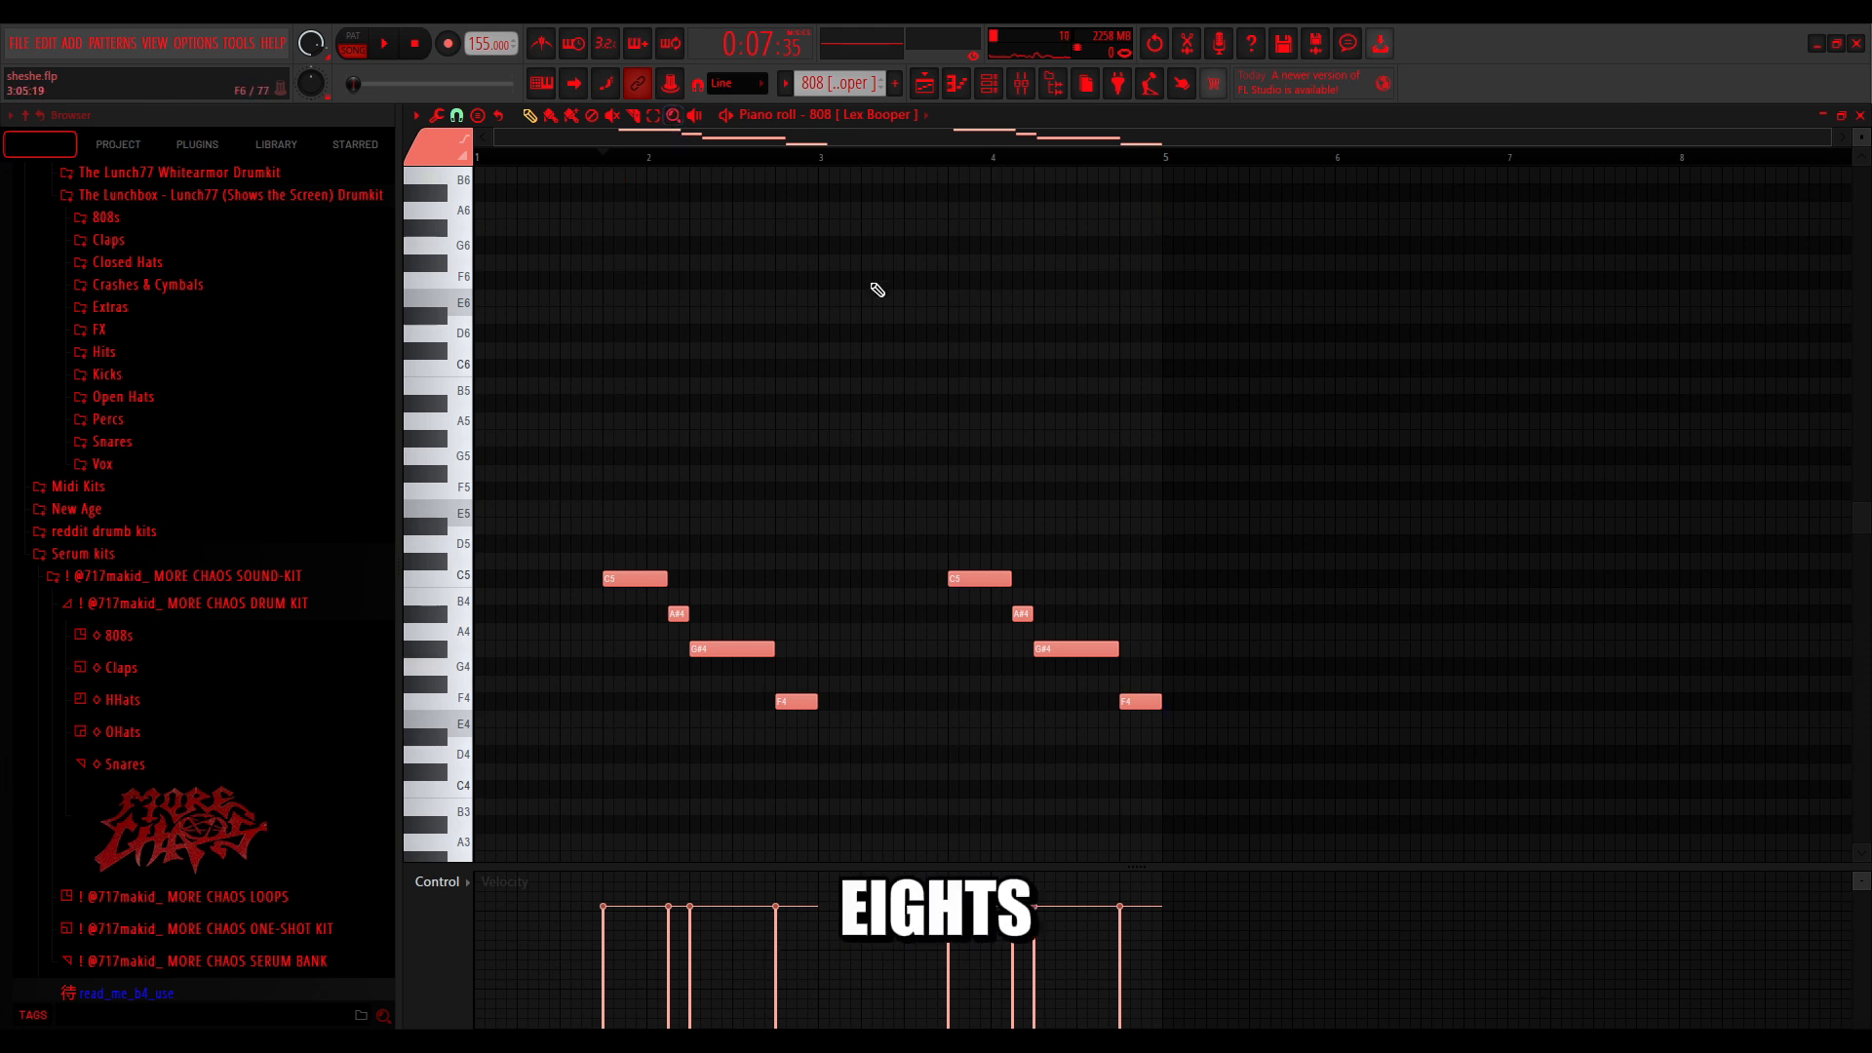
pyautogui.press('space')
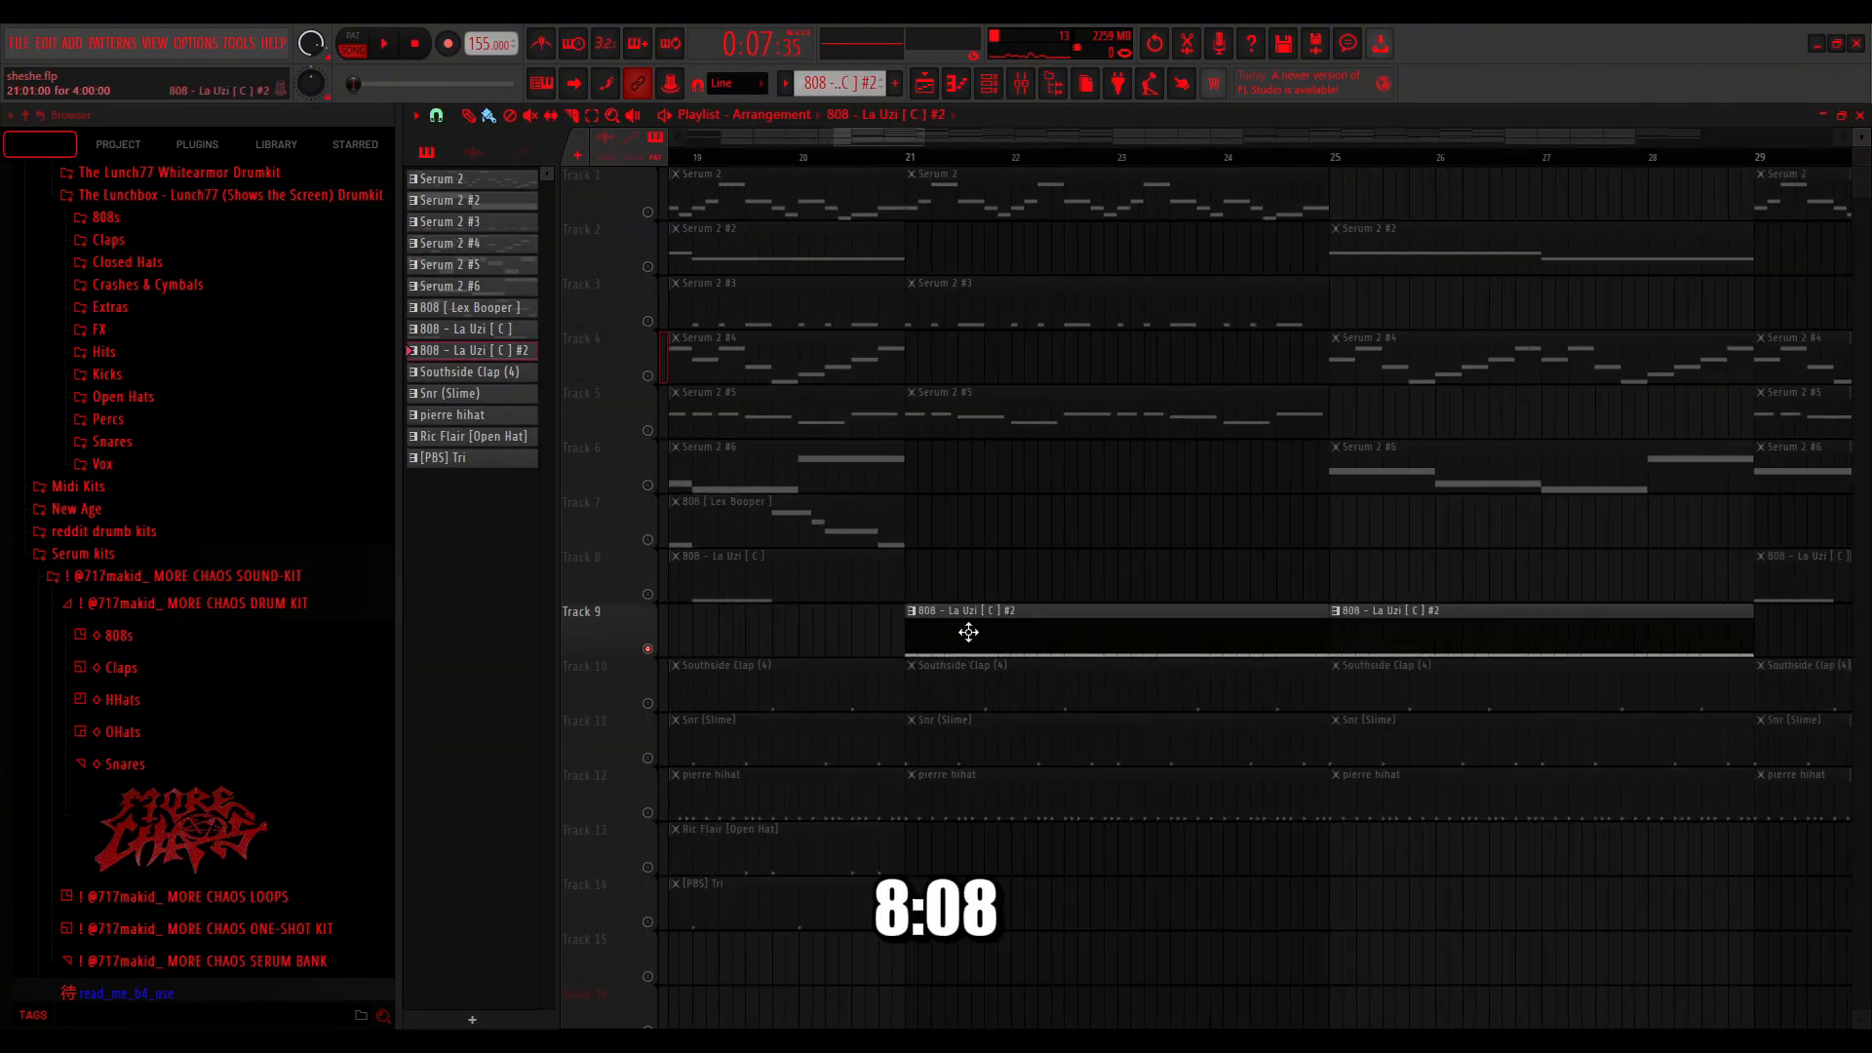
# Examine the 808 - La Uzi [ C ] #2 notes from Track 9 in the piano roll during playback
pyautogui.doubleClick(965, 631)
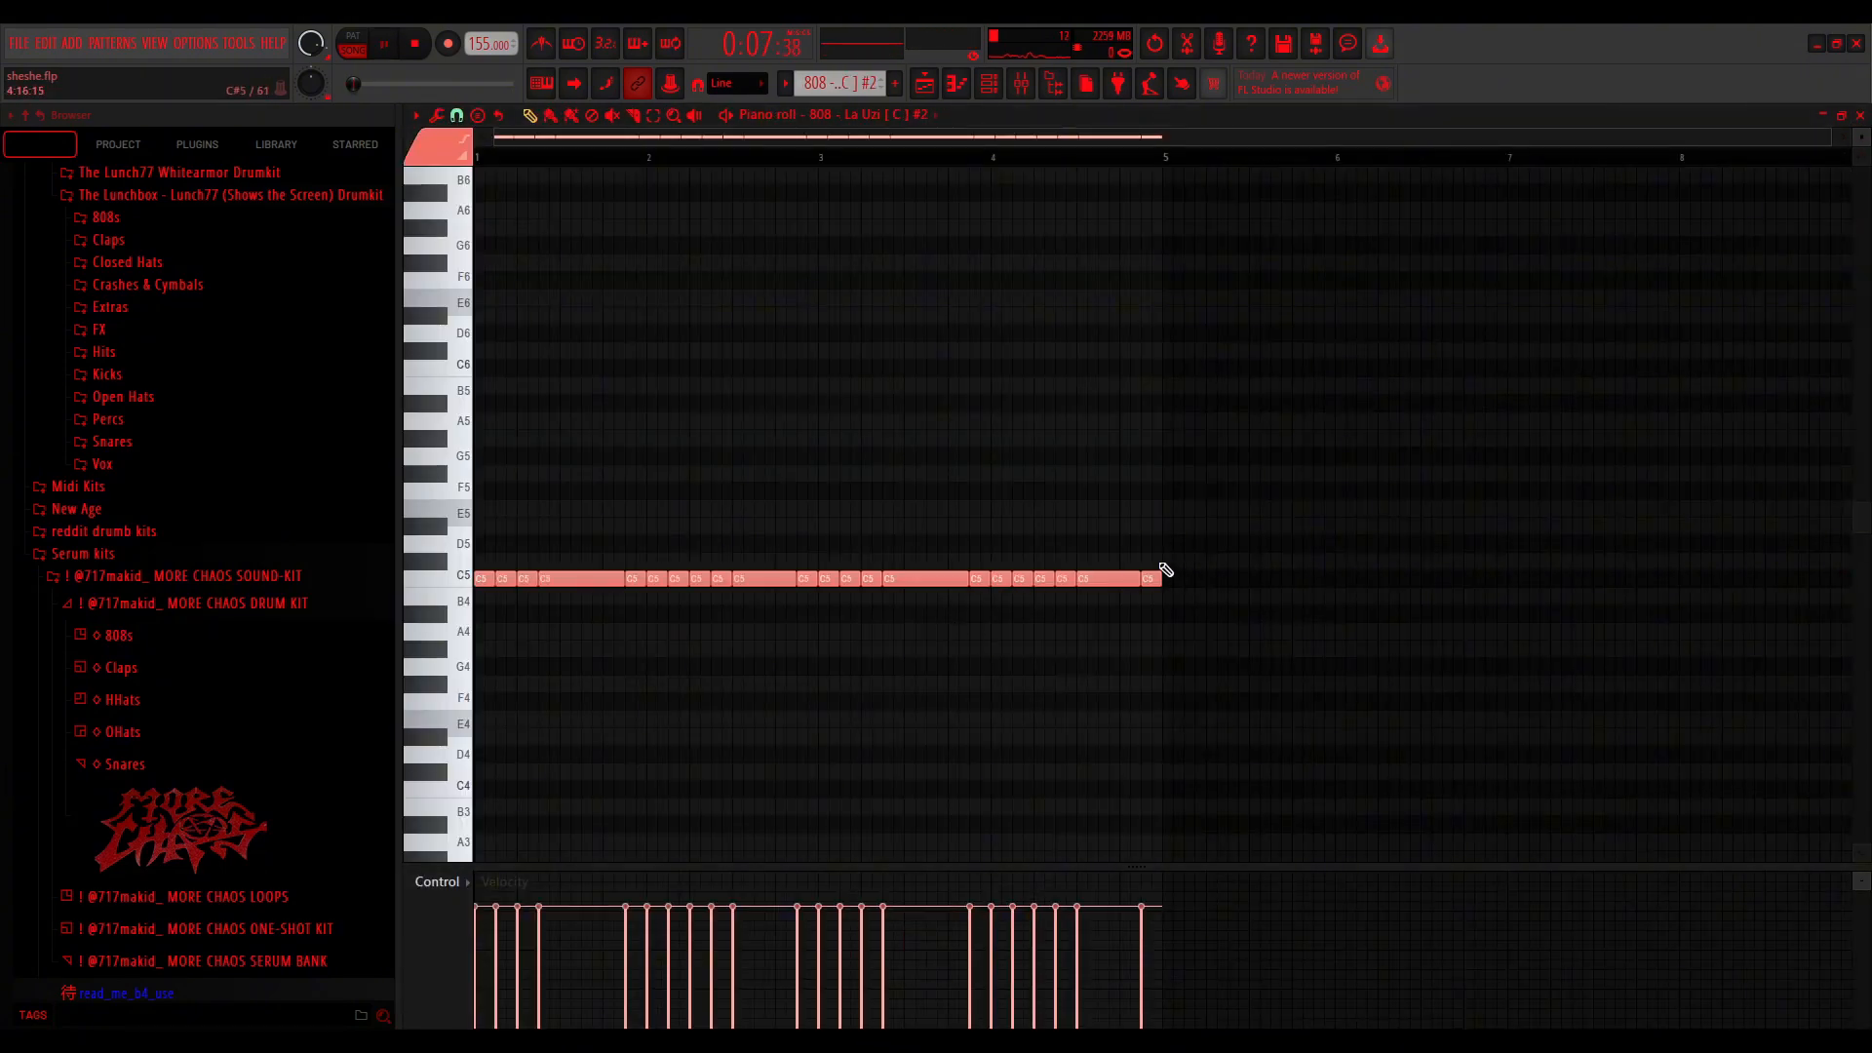
pyautogui.press('space')
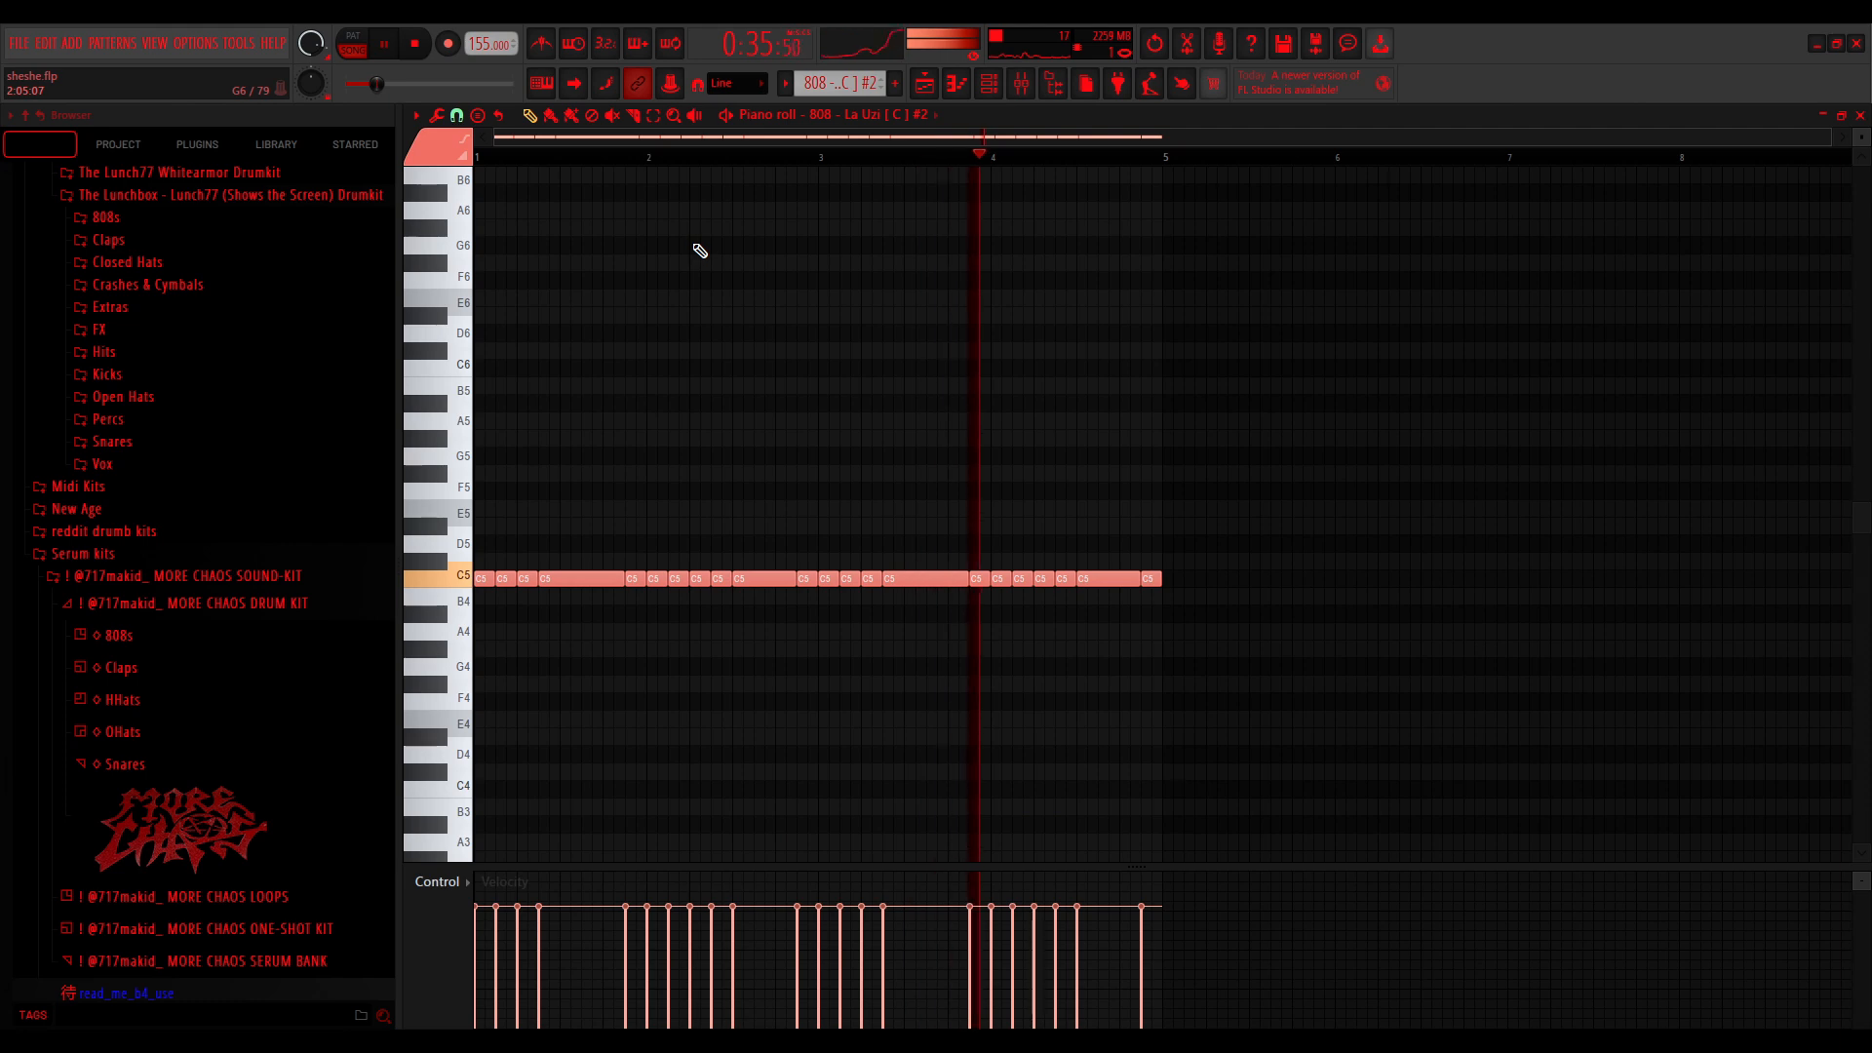
pyautogui.press('space')
pyautogui.click(1860, 115)
# Isolate the drum patterns by leaving only Tracks 10 to 14 unmuted
pyautogui.scroll(-4, 1278, 393)
pyautogui.scroll(4, 706, 656)
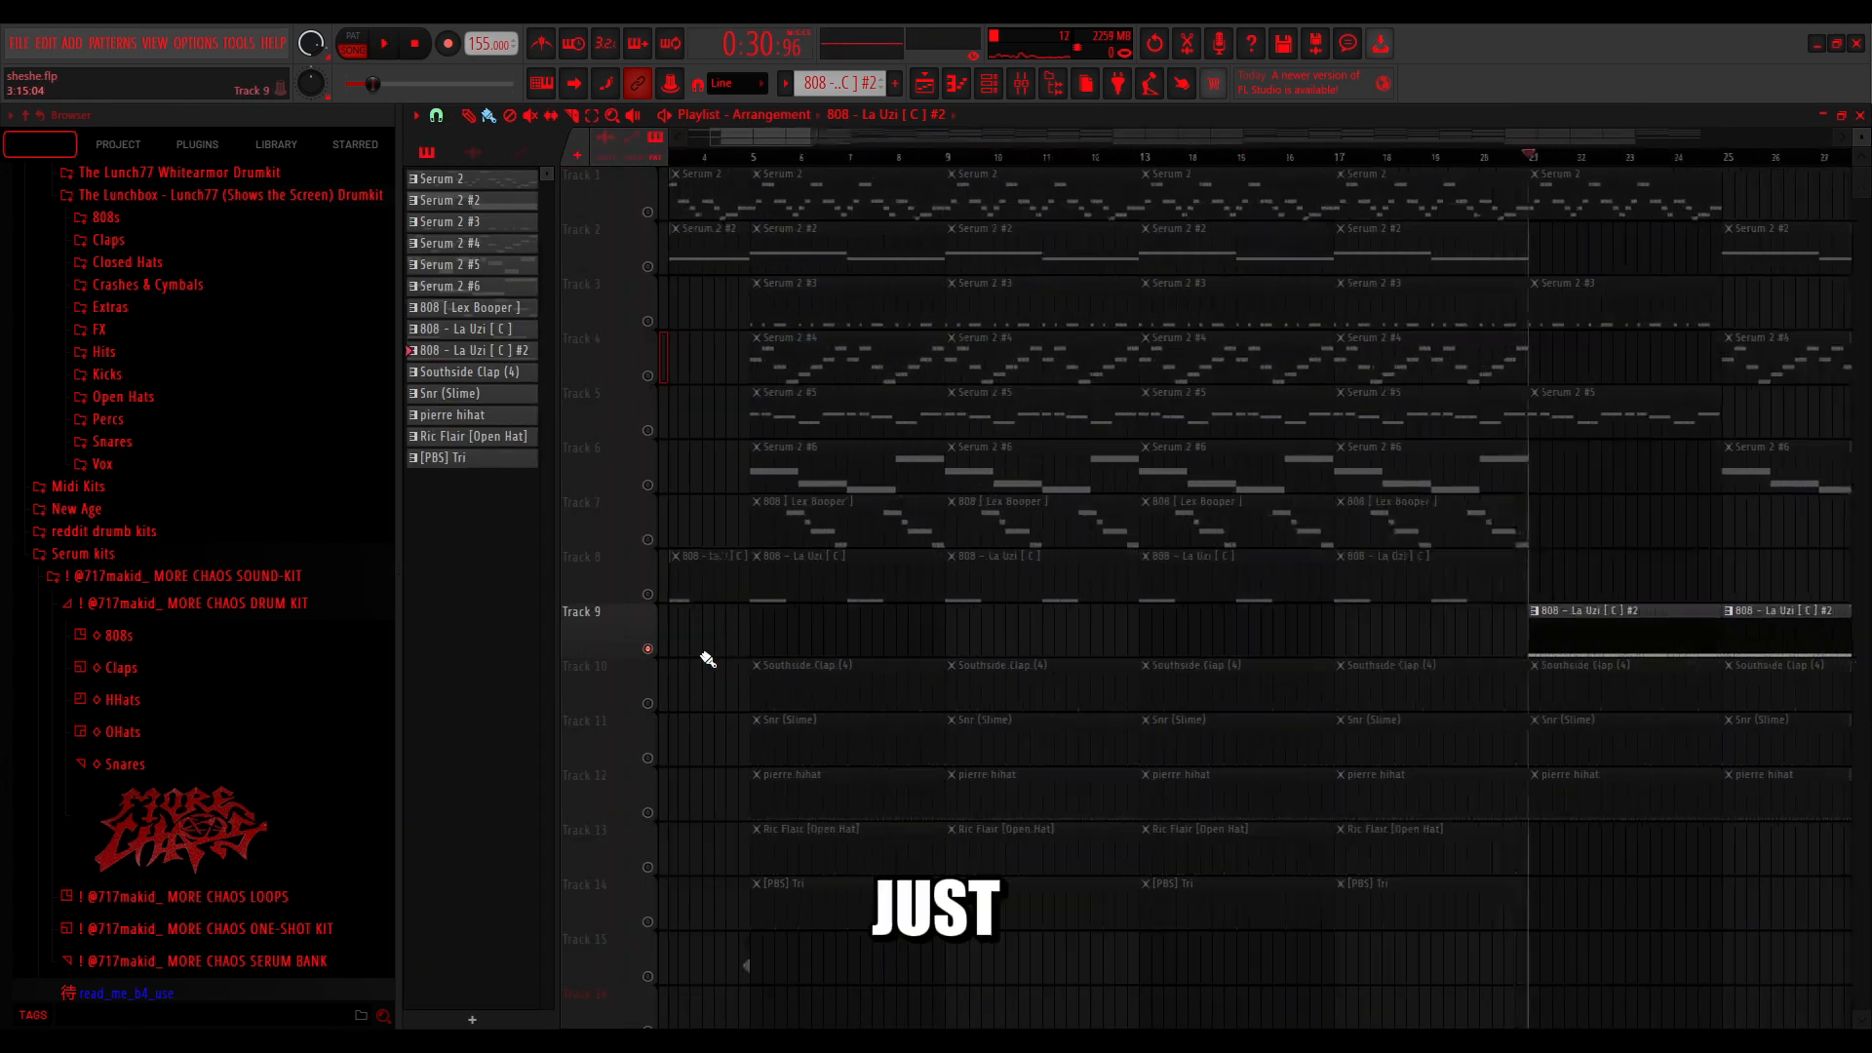
pyautogui.rightClick(647, 703)
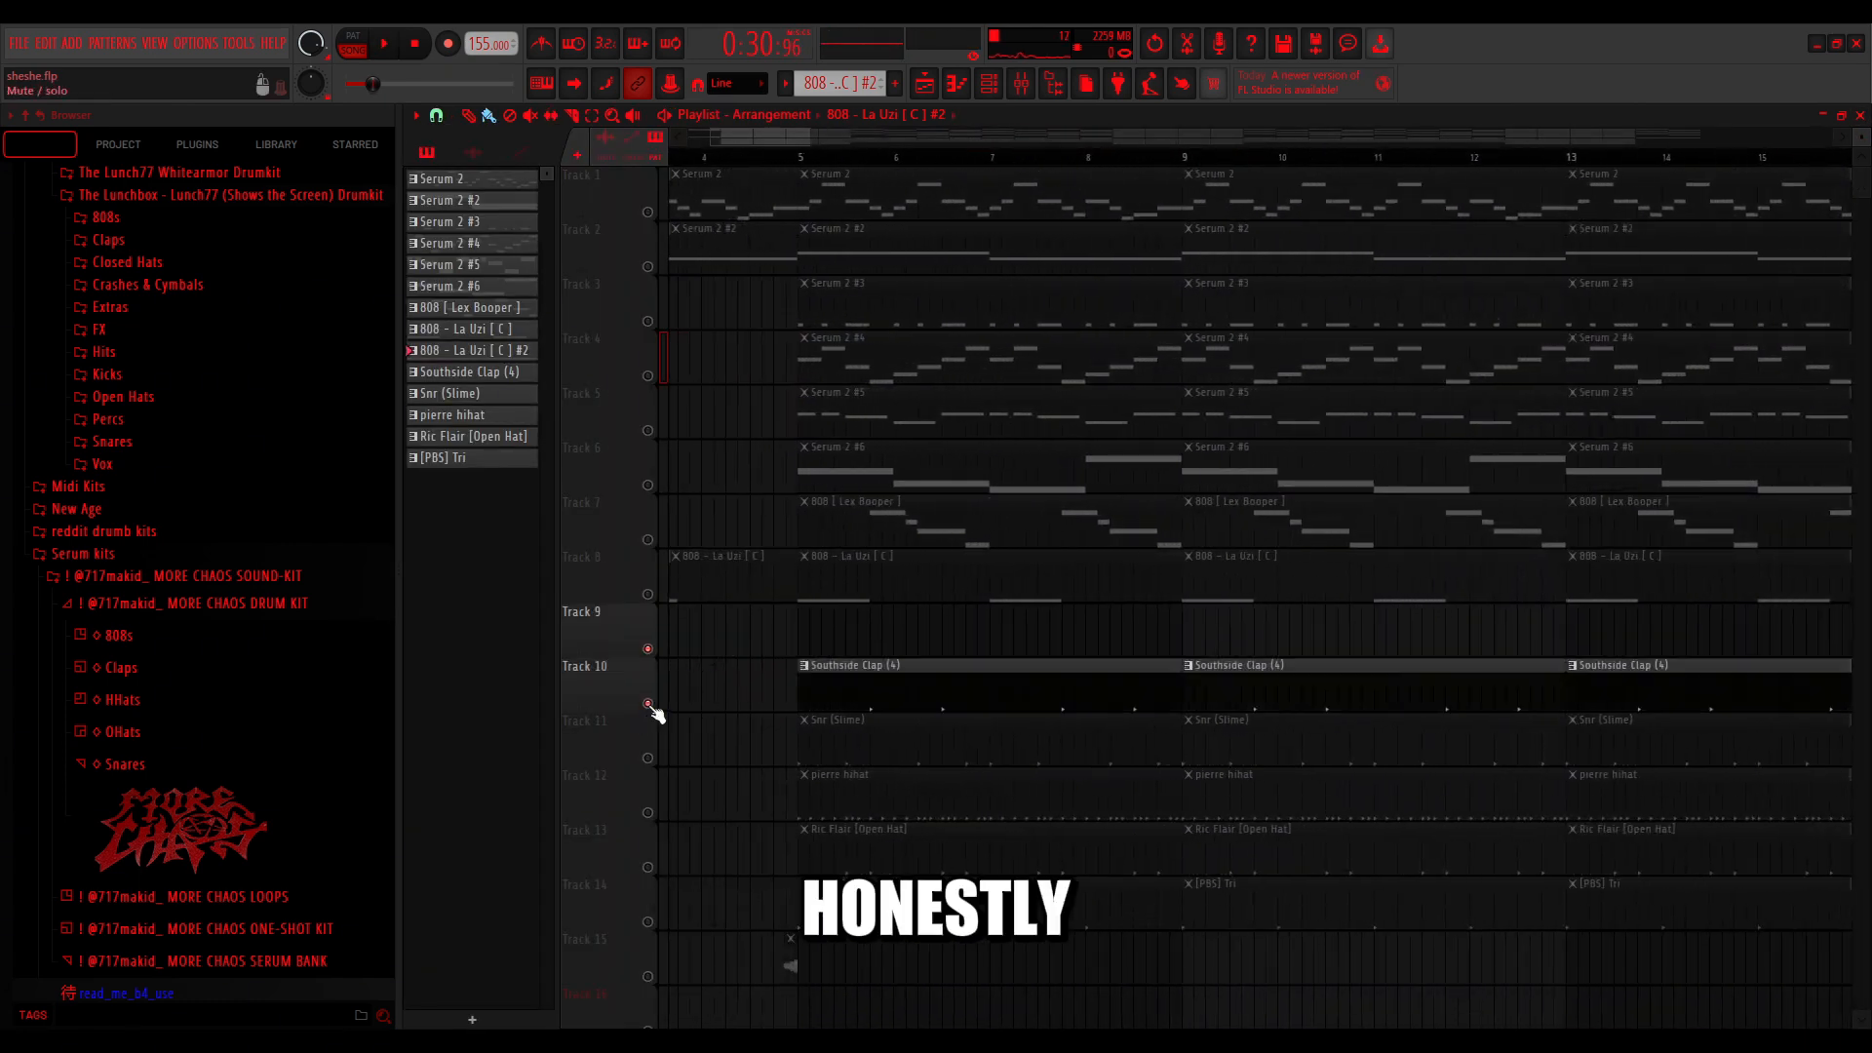
pyautogui.click(648, 758)
pyautogui.click(647, 812)
pyautogui.click(647, 867)
pyautogui.click(648, 921)
# Play the isolated drum tracks from bar 5 of the playlist
pyautogui.scroll(2, 876, 605)
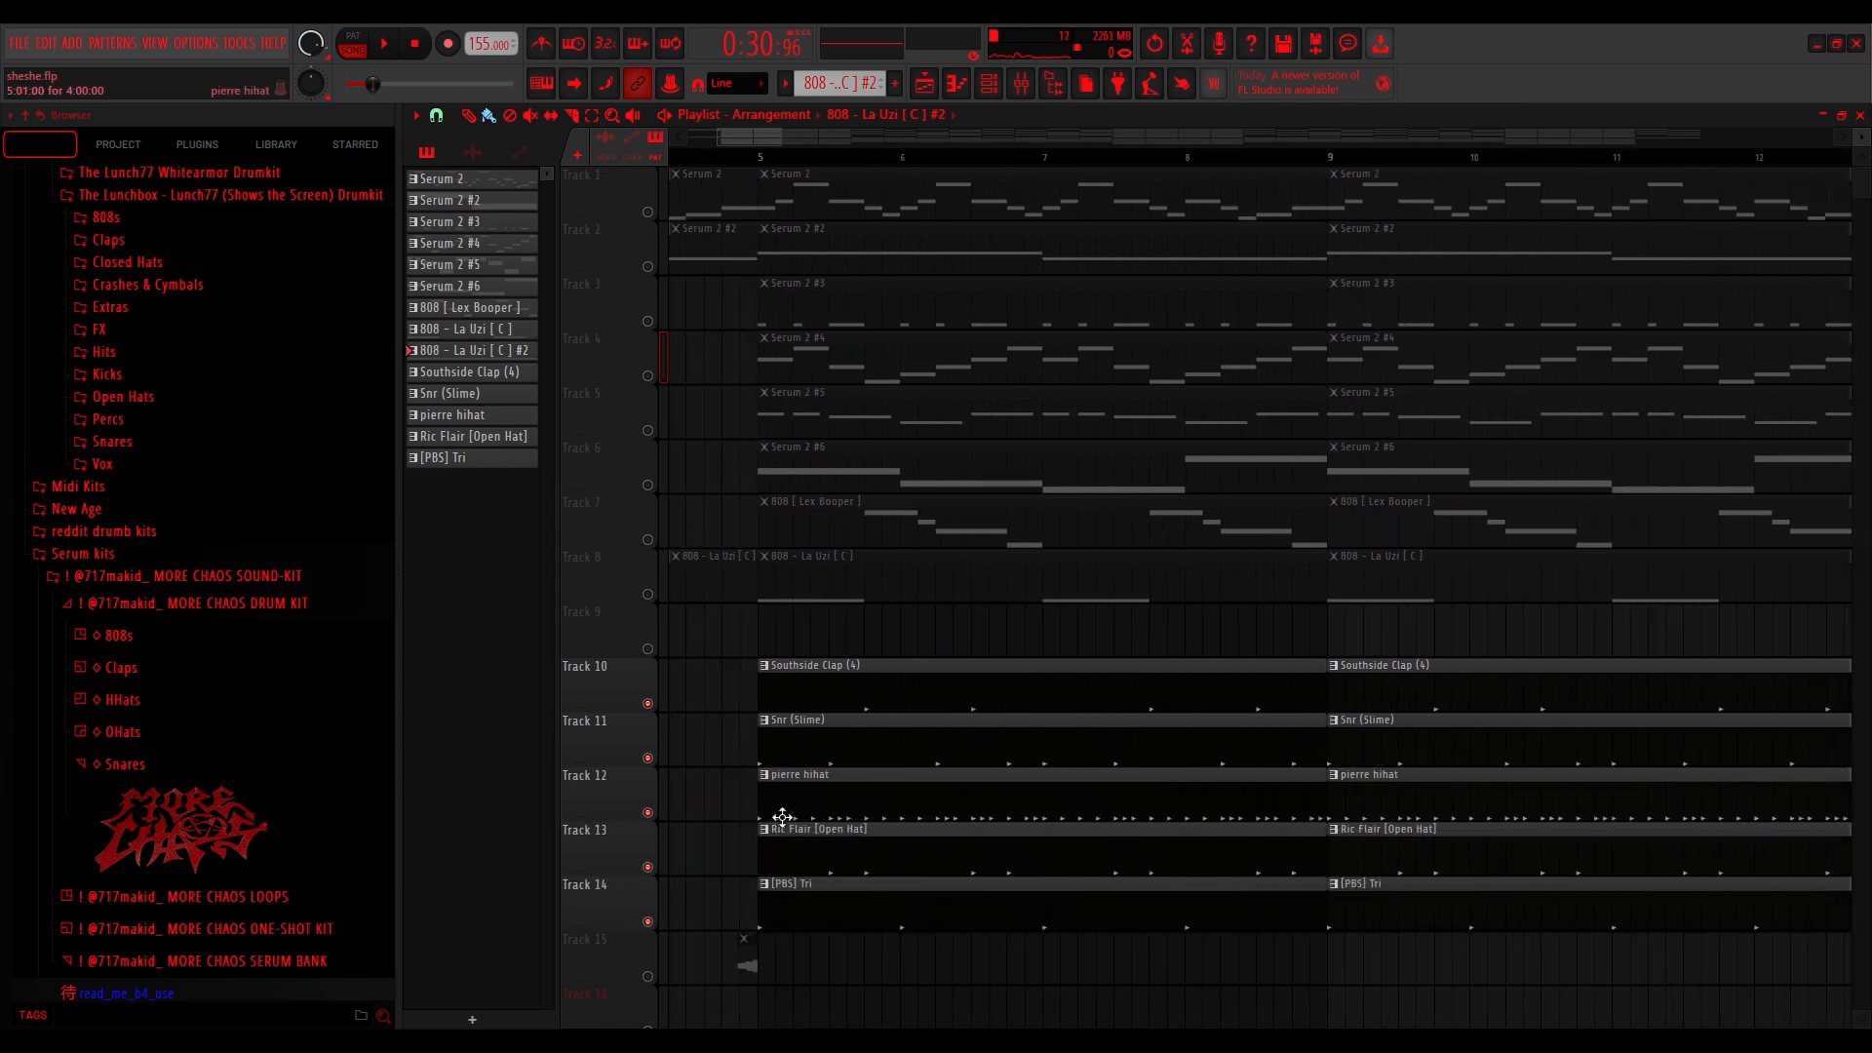
pyautogui.click(766, 159)
pyautogui.press('space')
pyautogui.scroll(-3, 910, 580)
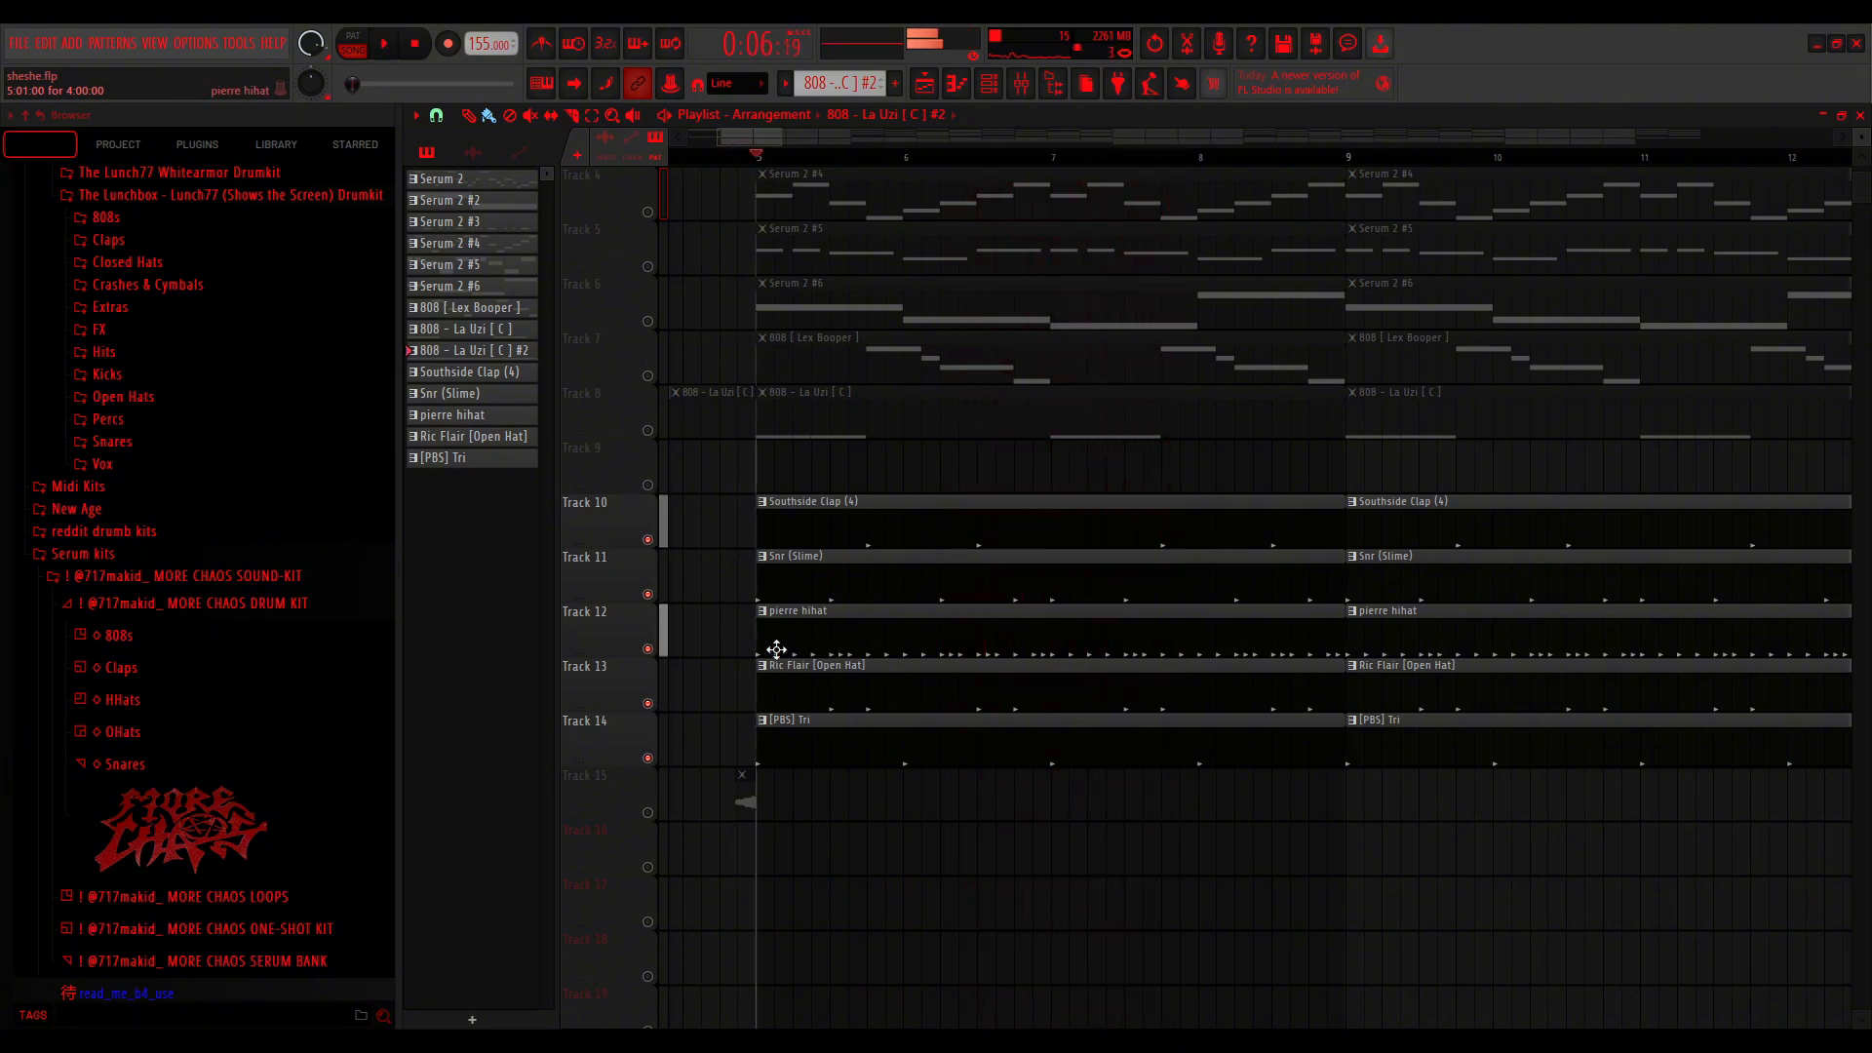
# Mute Tracks 12 to 14 and audition only the Southside Clap (4) and Snr (Slime) patterns
pyautogui.press('space')
pyautogui.click(648, 648)
pyautogui.click(647, 703)
pyautogui.click(648, 757)
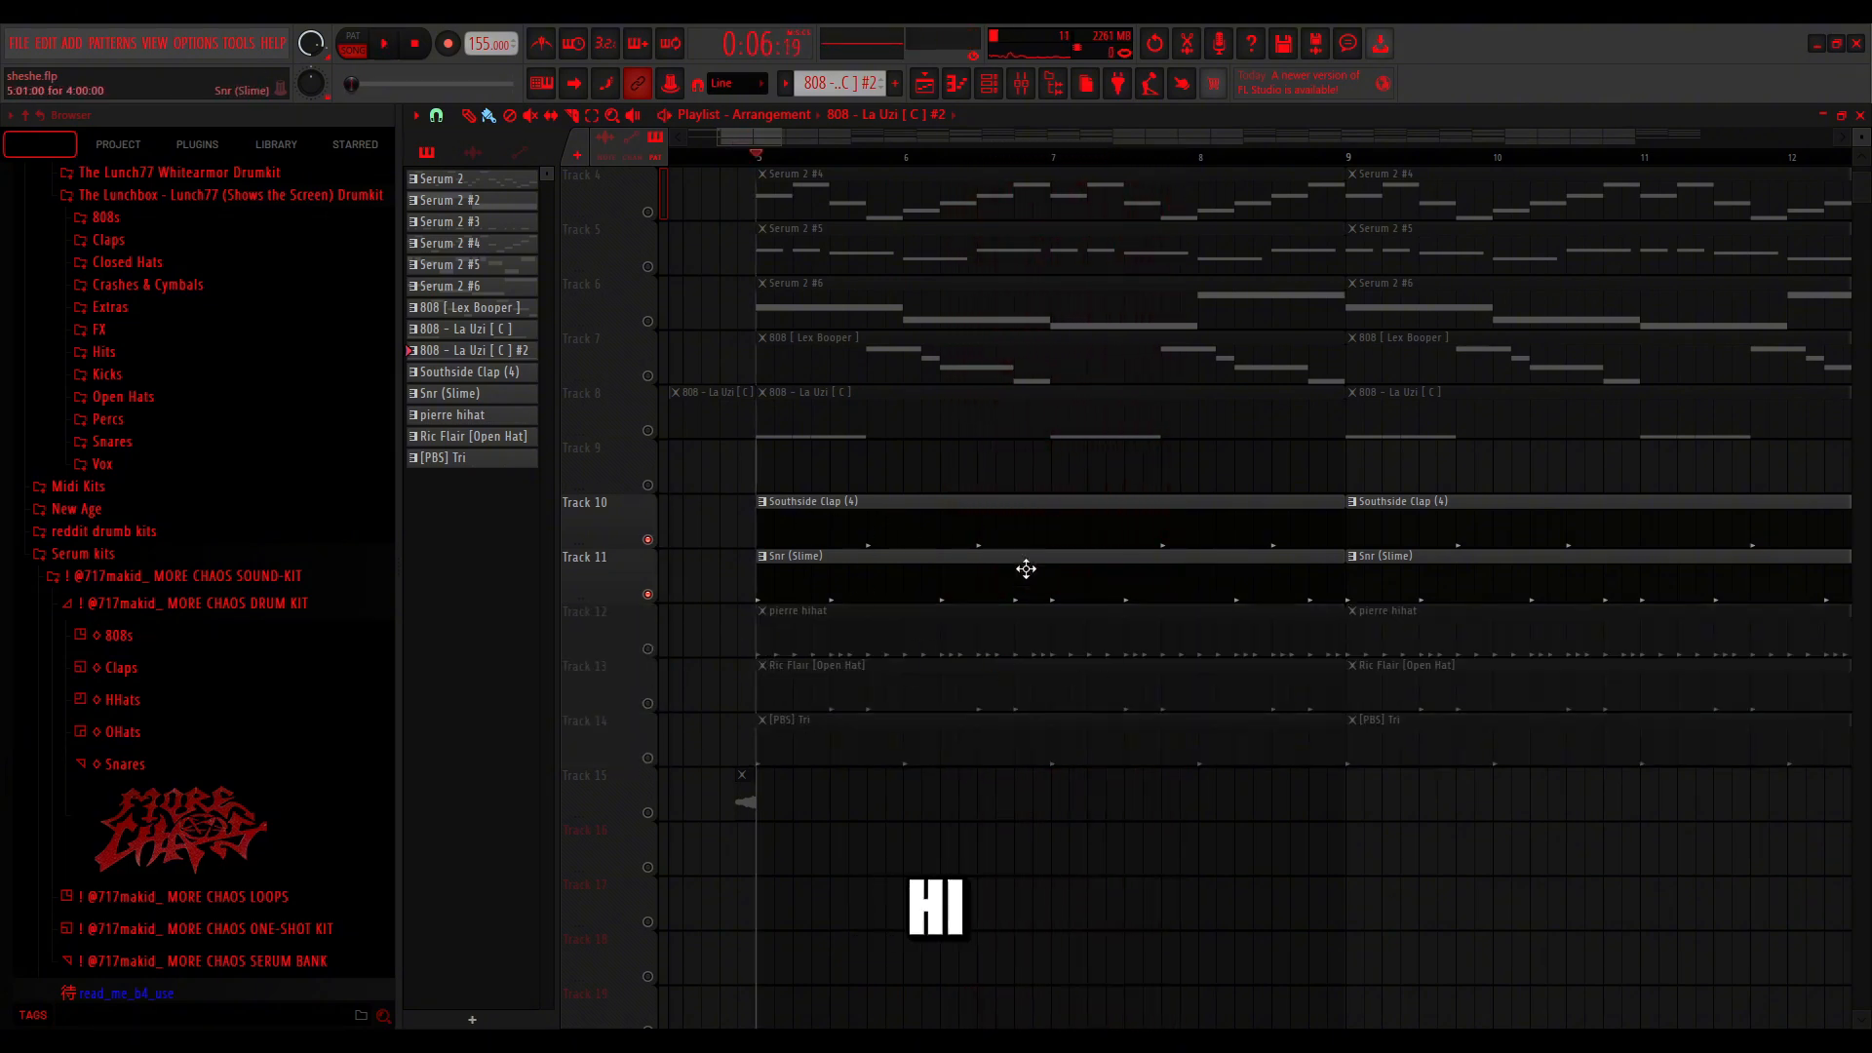
pyautogui.press('space')
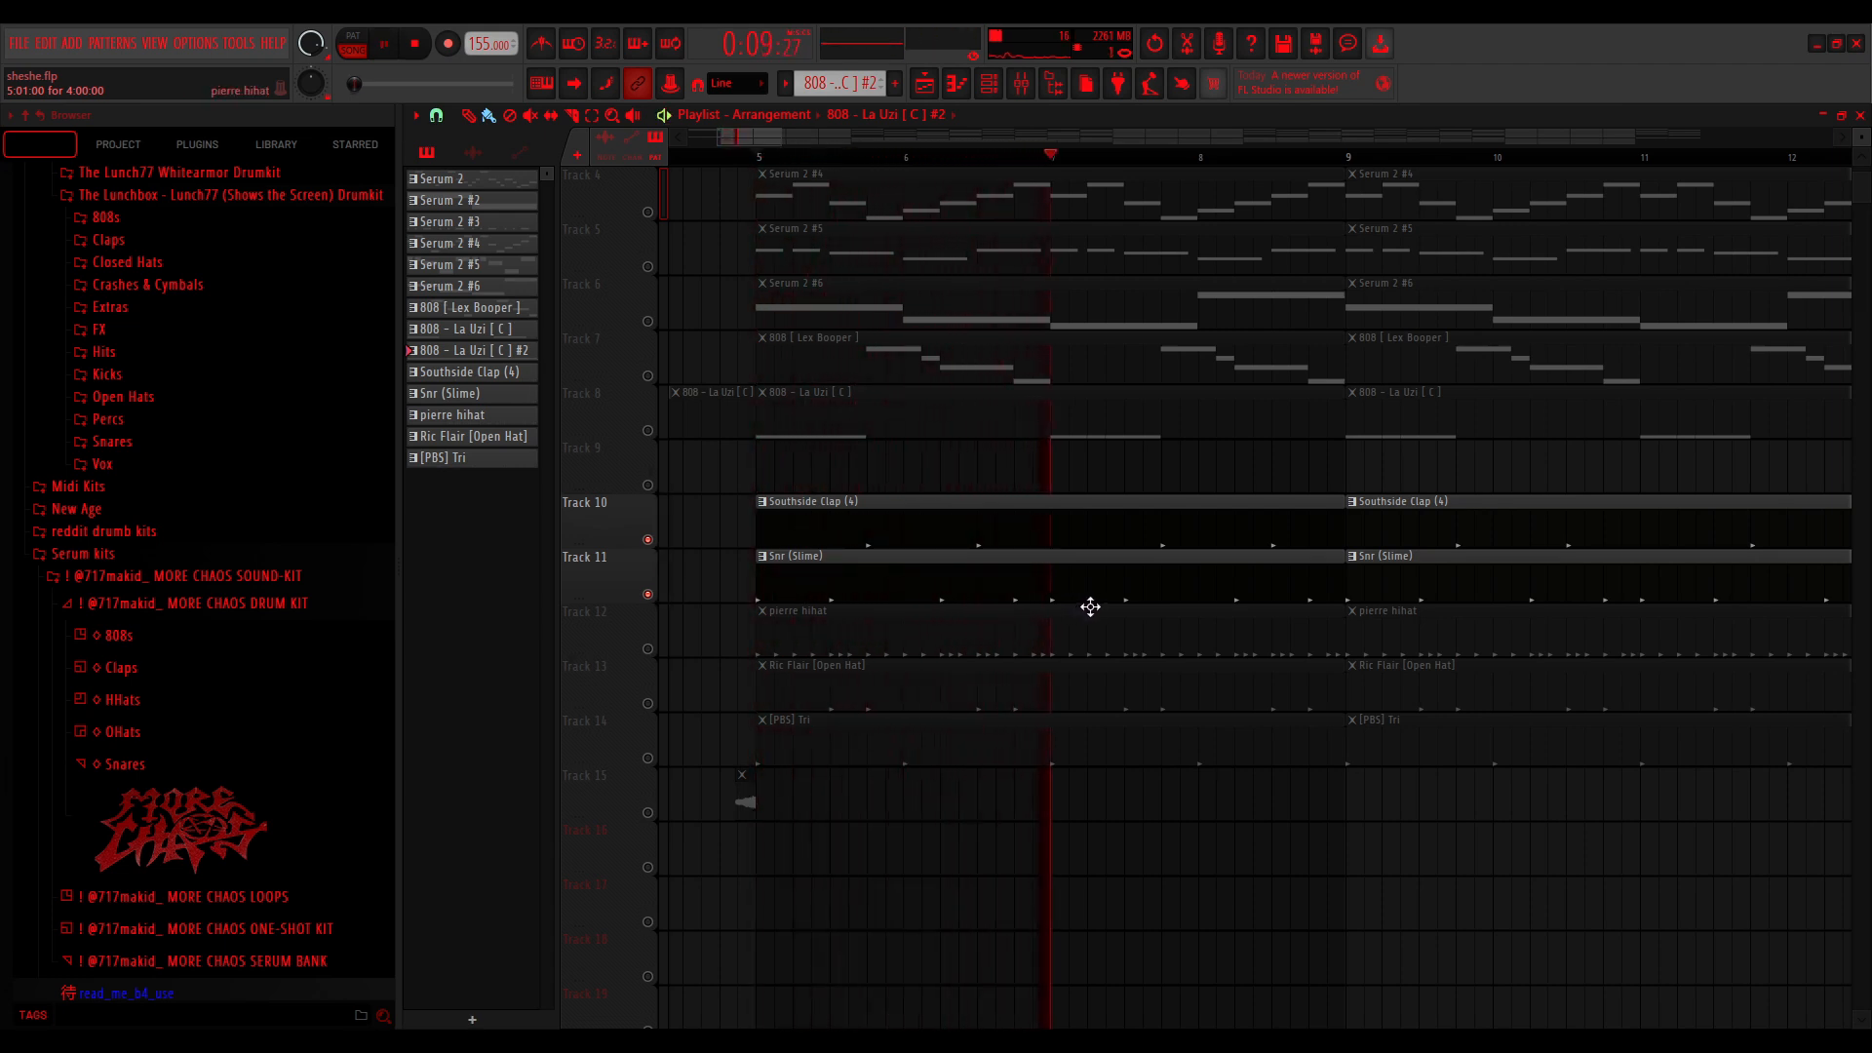
pyautogui.press('space')
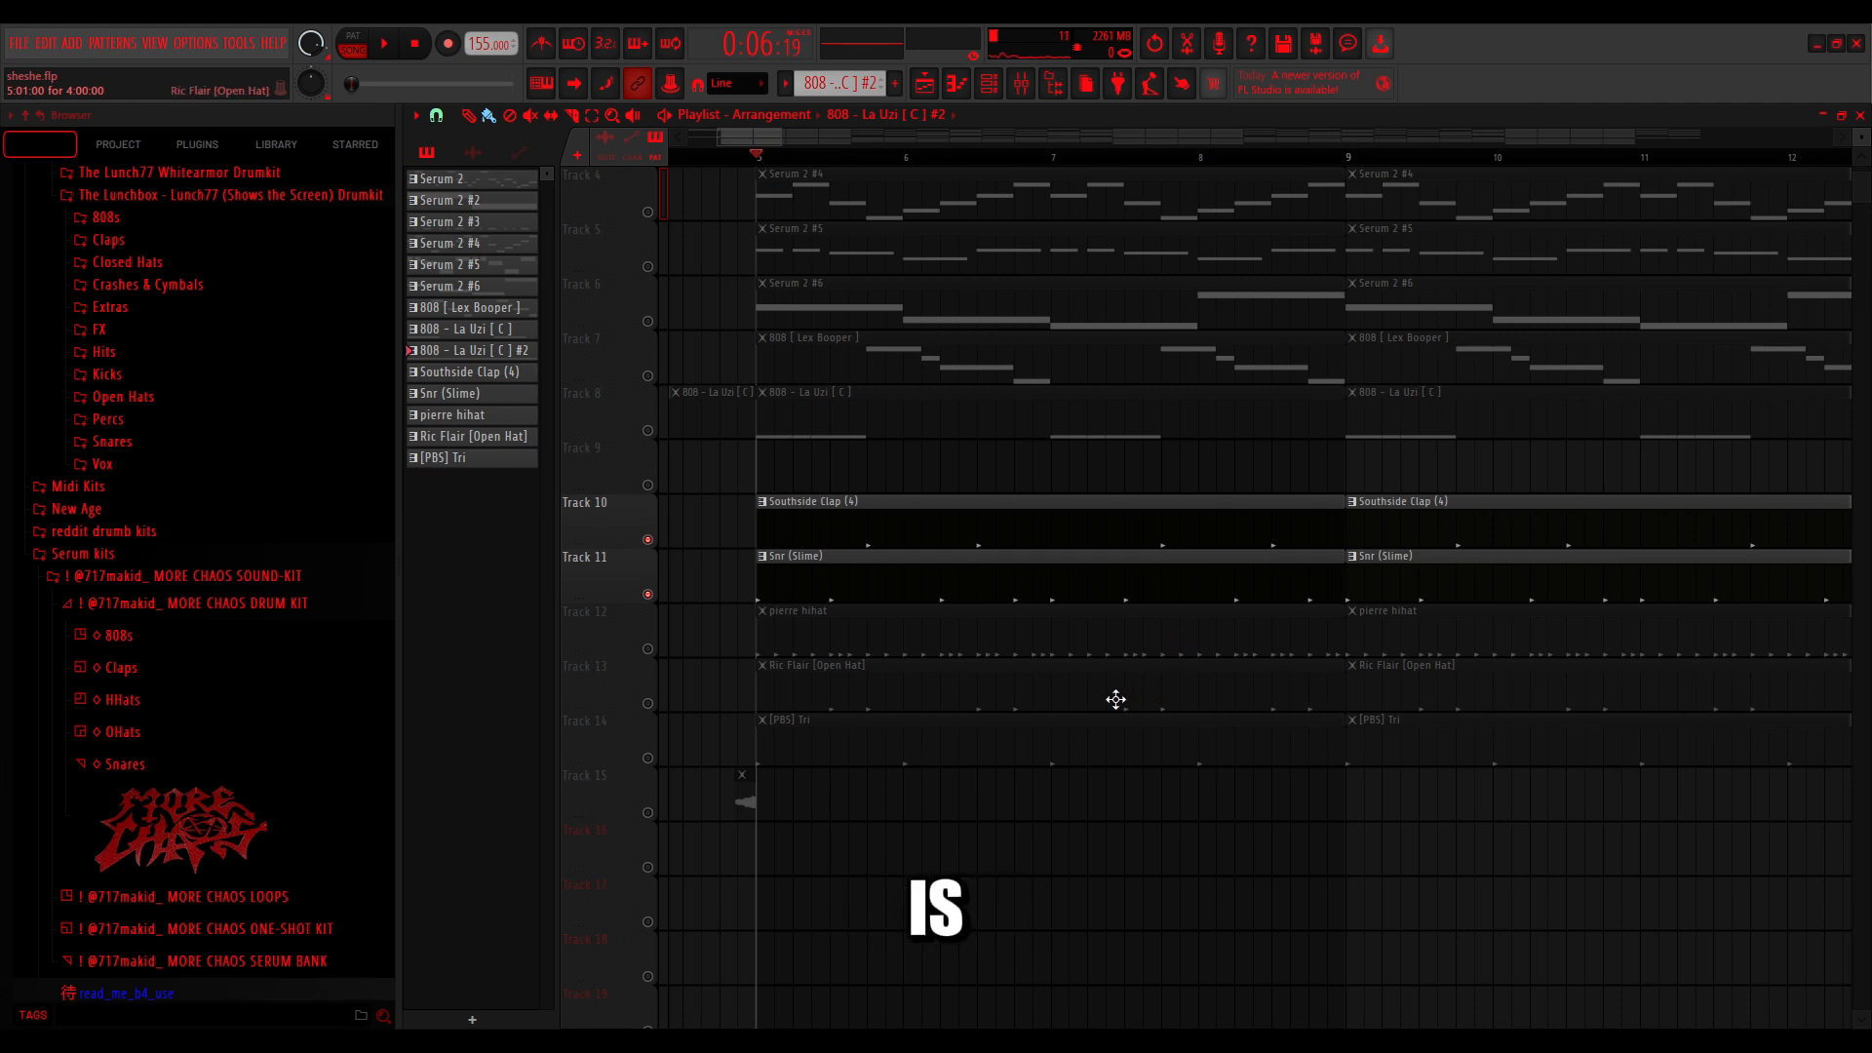
# Solo the pierre hihat pattern on Track 12 and audition it during playback
pyautogui.press('space')
pyautogui.rightClick(647, 649)
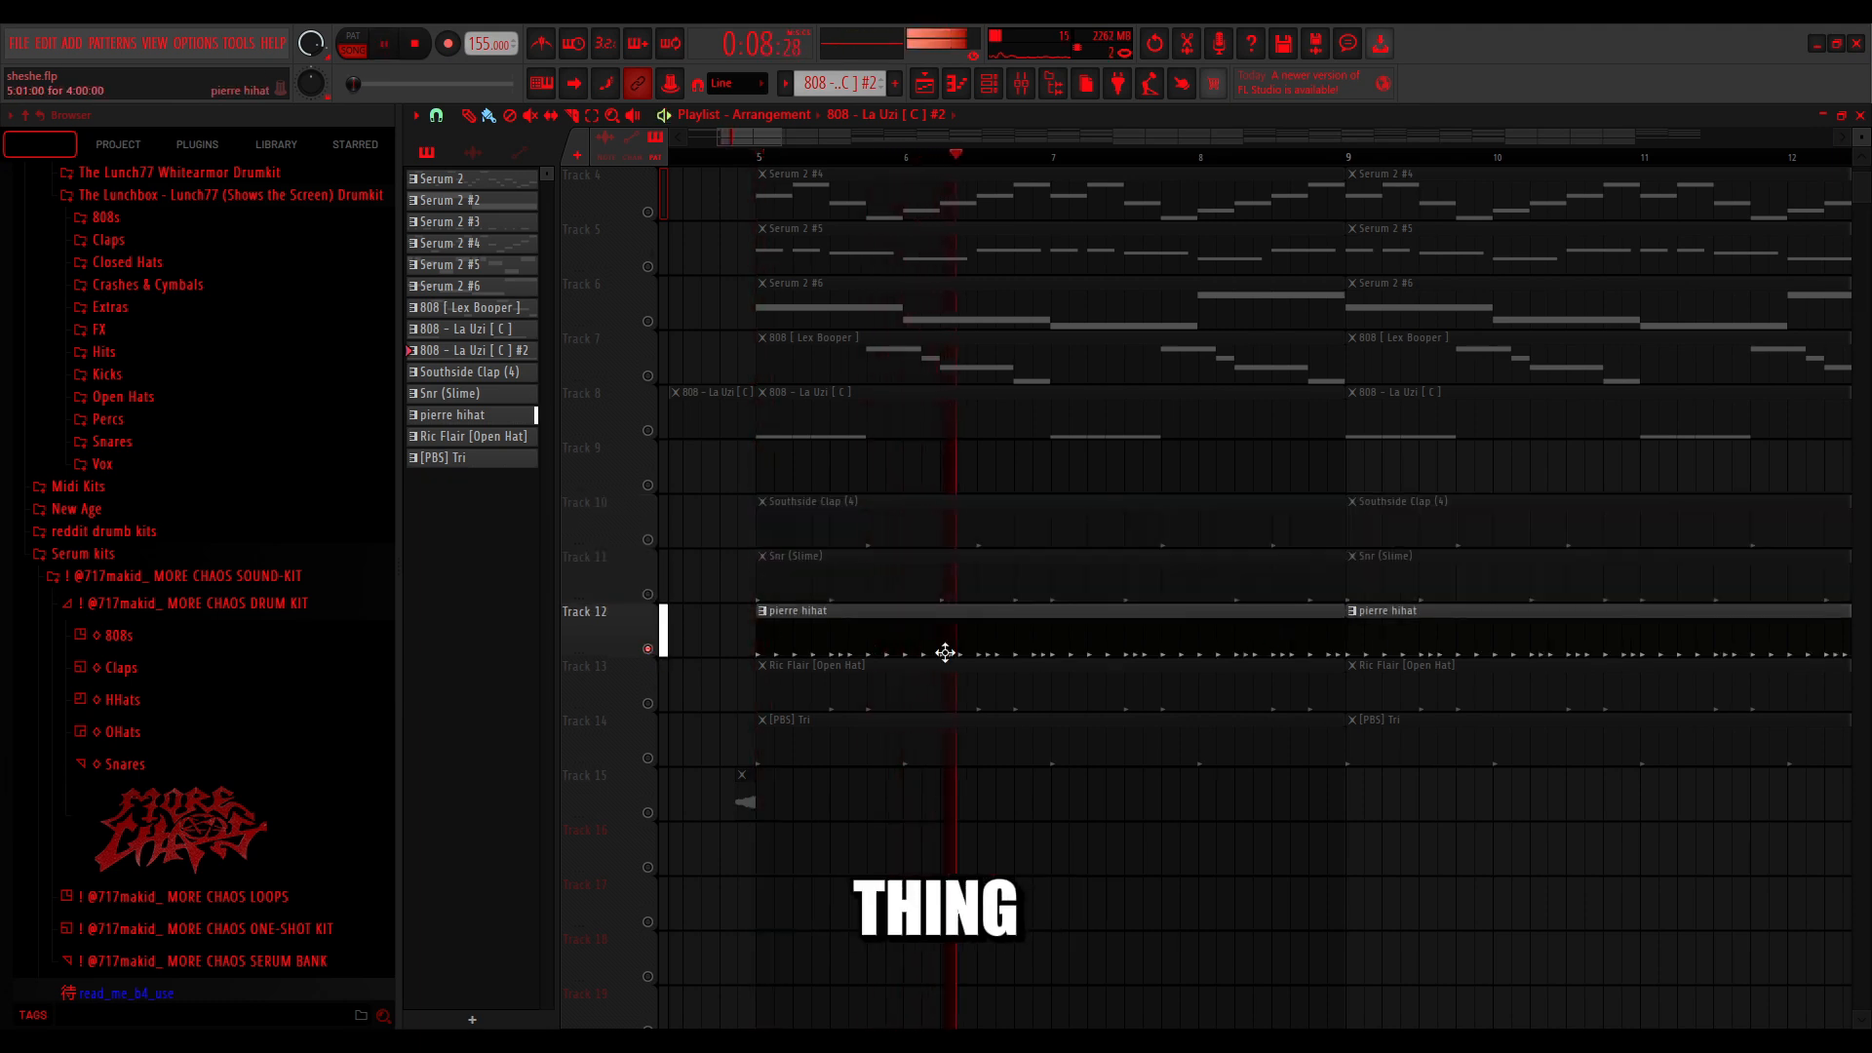
pyautogui.press('space')
# Leave only the Ric Flair [Open Hat] and [PBS] Tri tracks unmuted and audition them together
pyautogui.click(648, 703)
pyautogui.click(647, 758)
pyautogui.click(648, 649)
pyautogui.press('space')
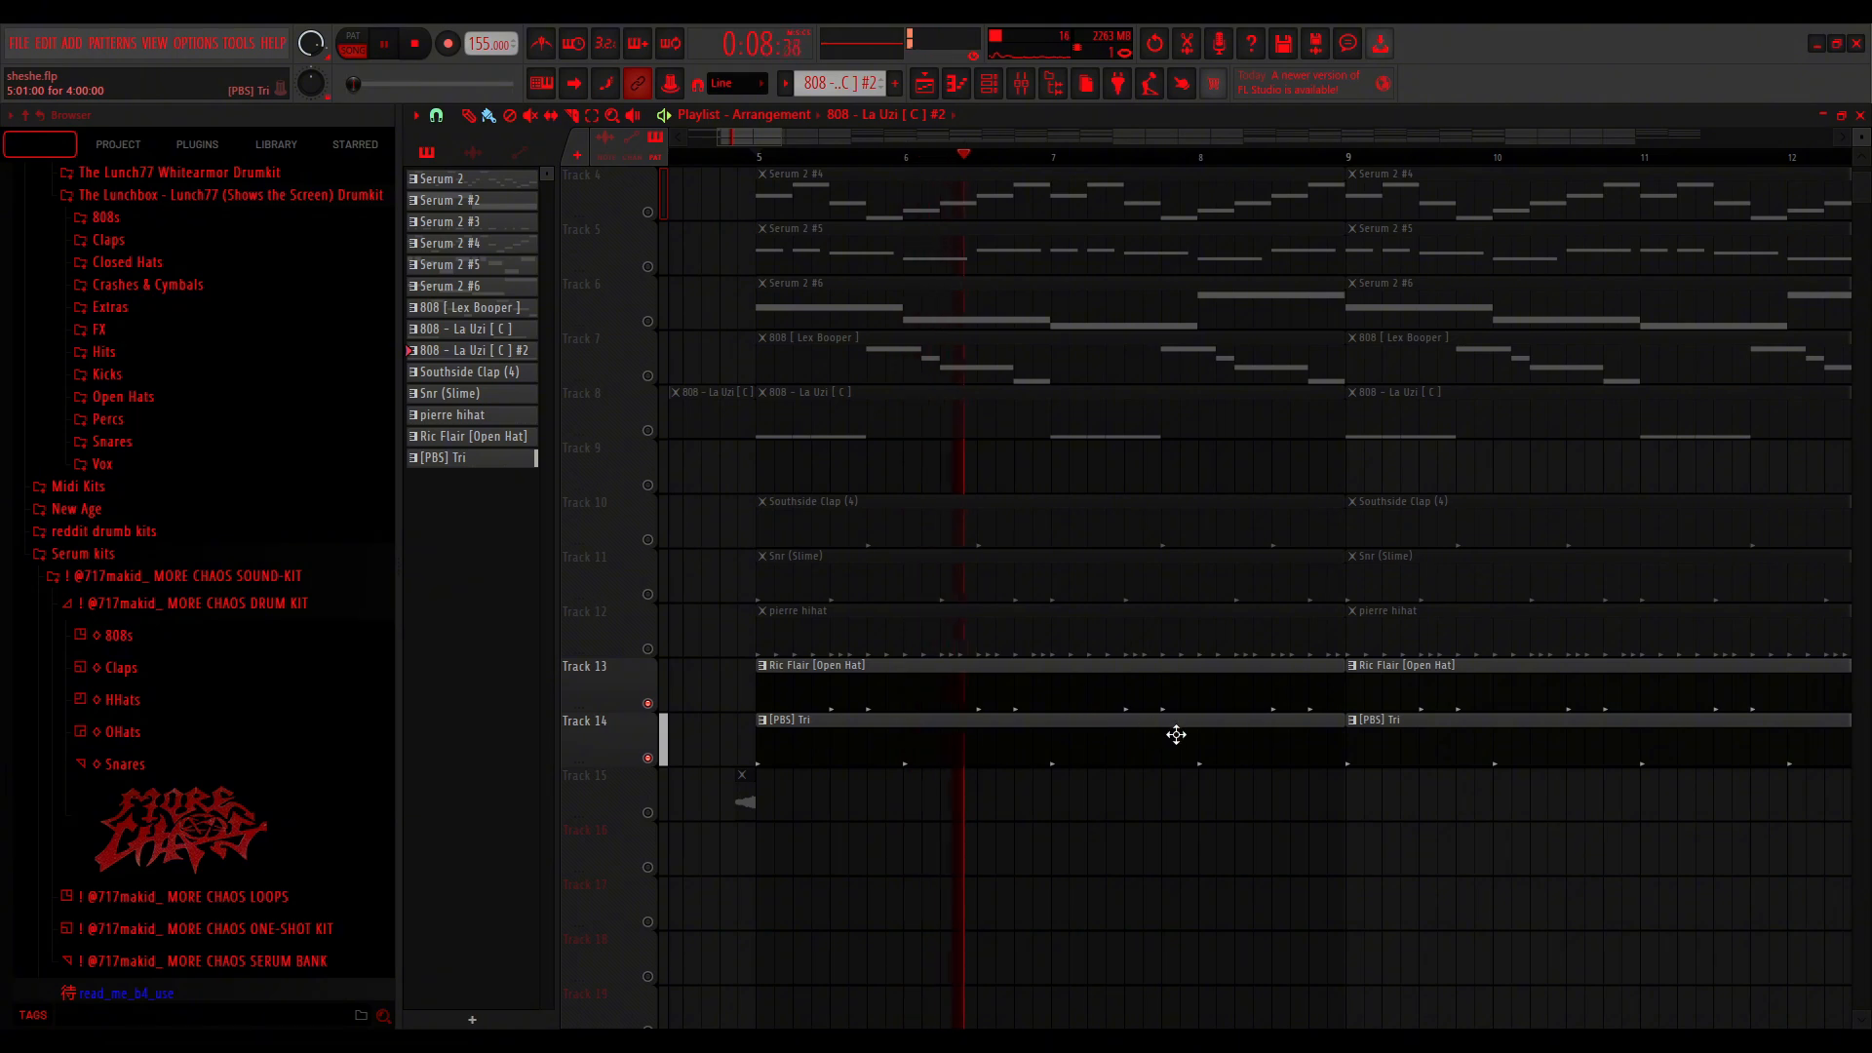
pyautogui.press('space')
# Examine how the melody, 808 and drum patterns are arranged across the whole playlist
pyautogui.scroll(-3, 823, 706)
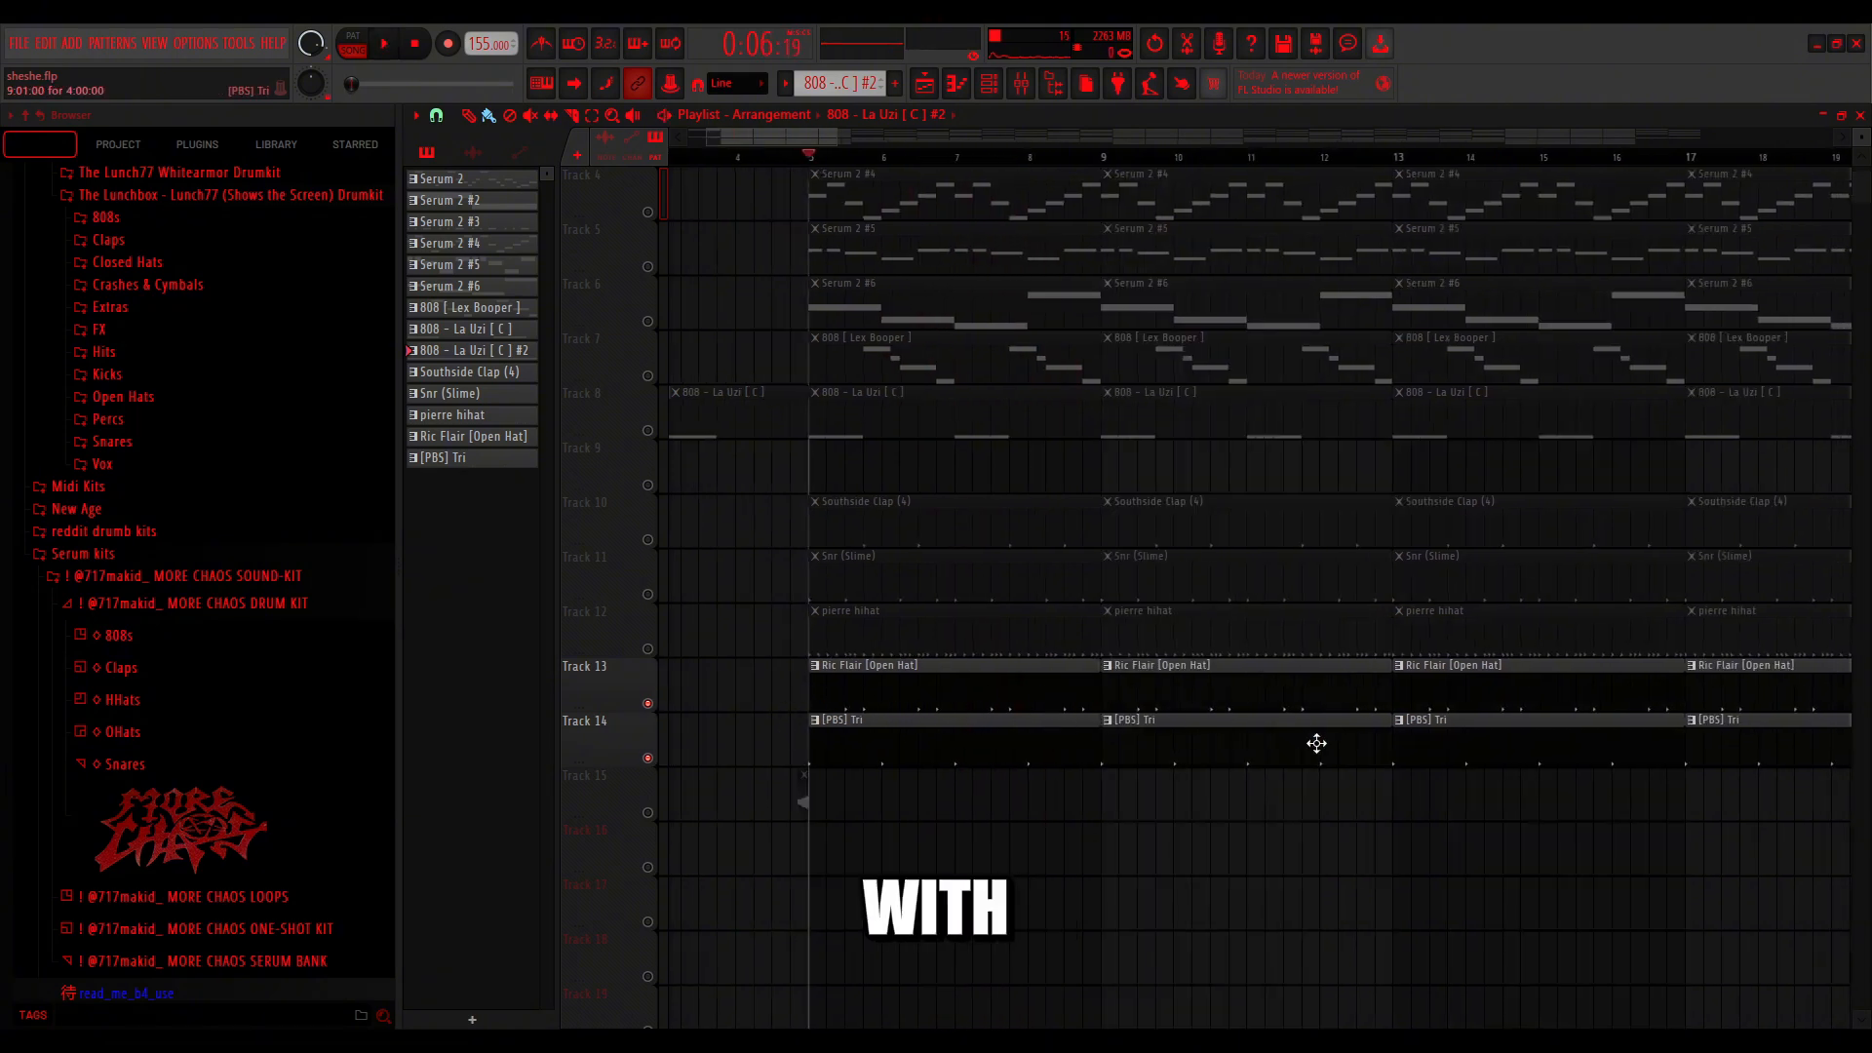
pyautogui.scroll(-3, 1391, 764)
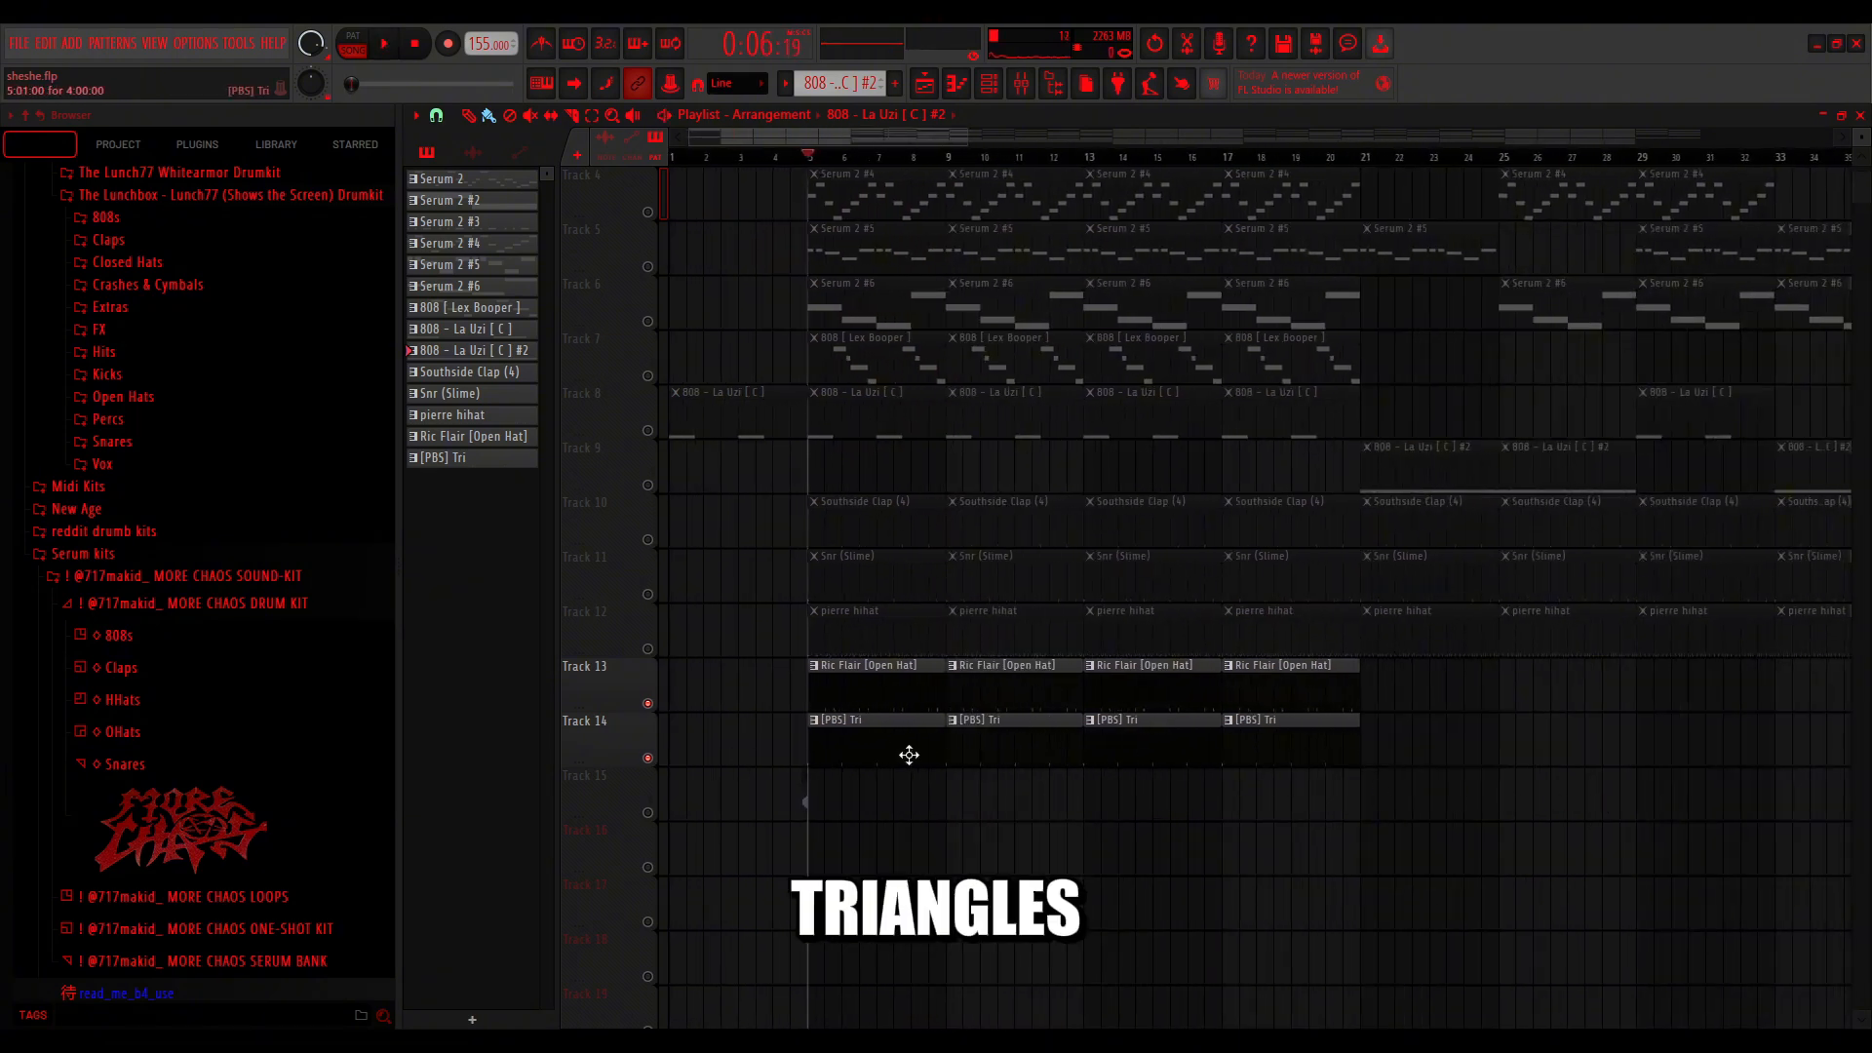
pyautogui.scroll(3, 698, 817)
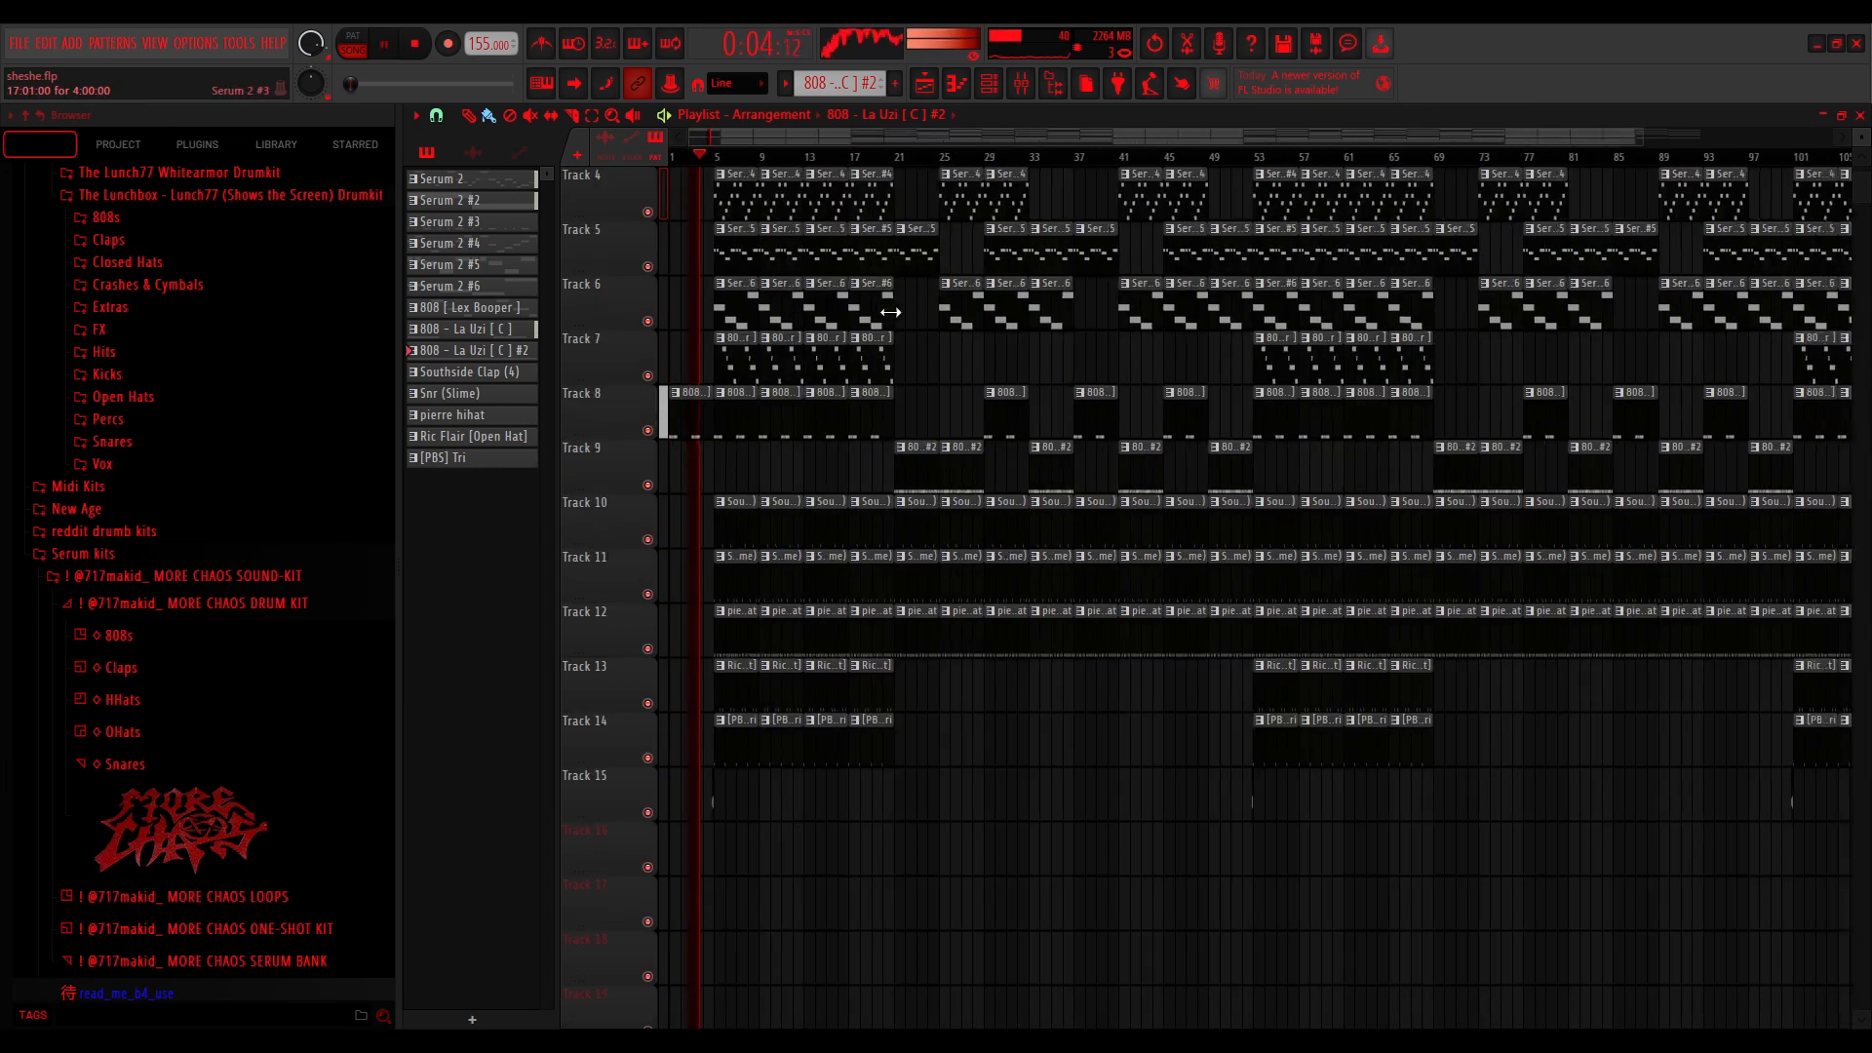
pyautogui.scroll(-1, 774, 369)
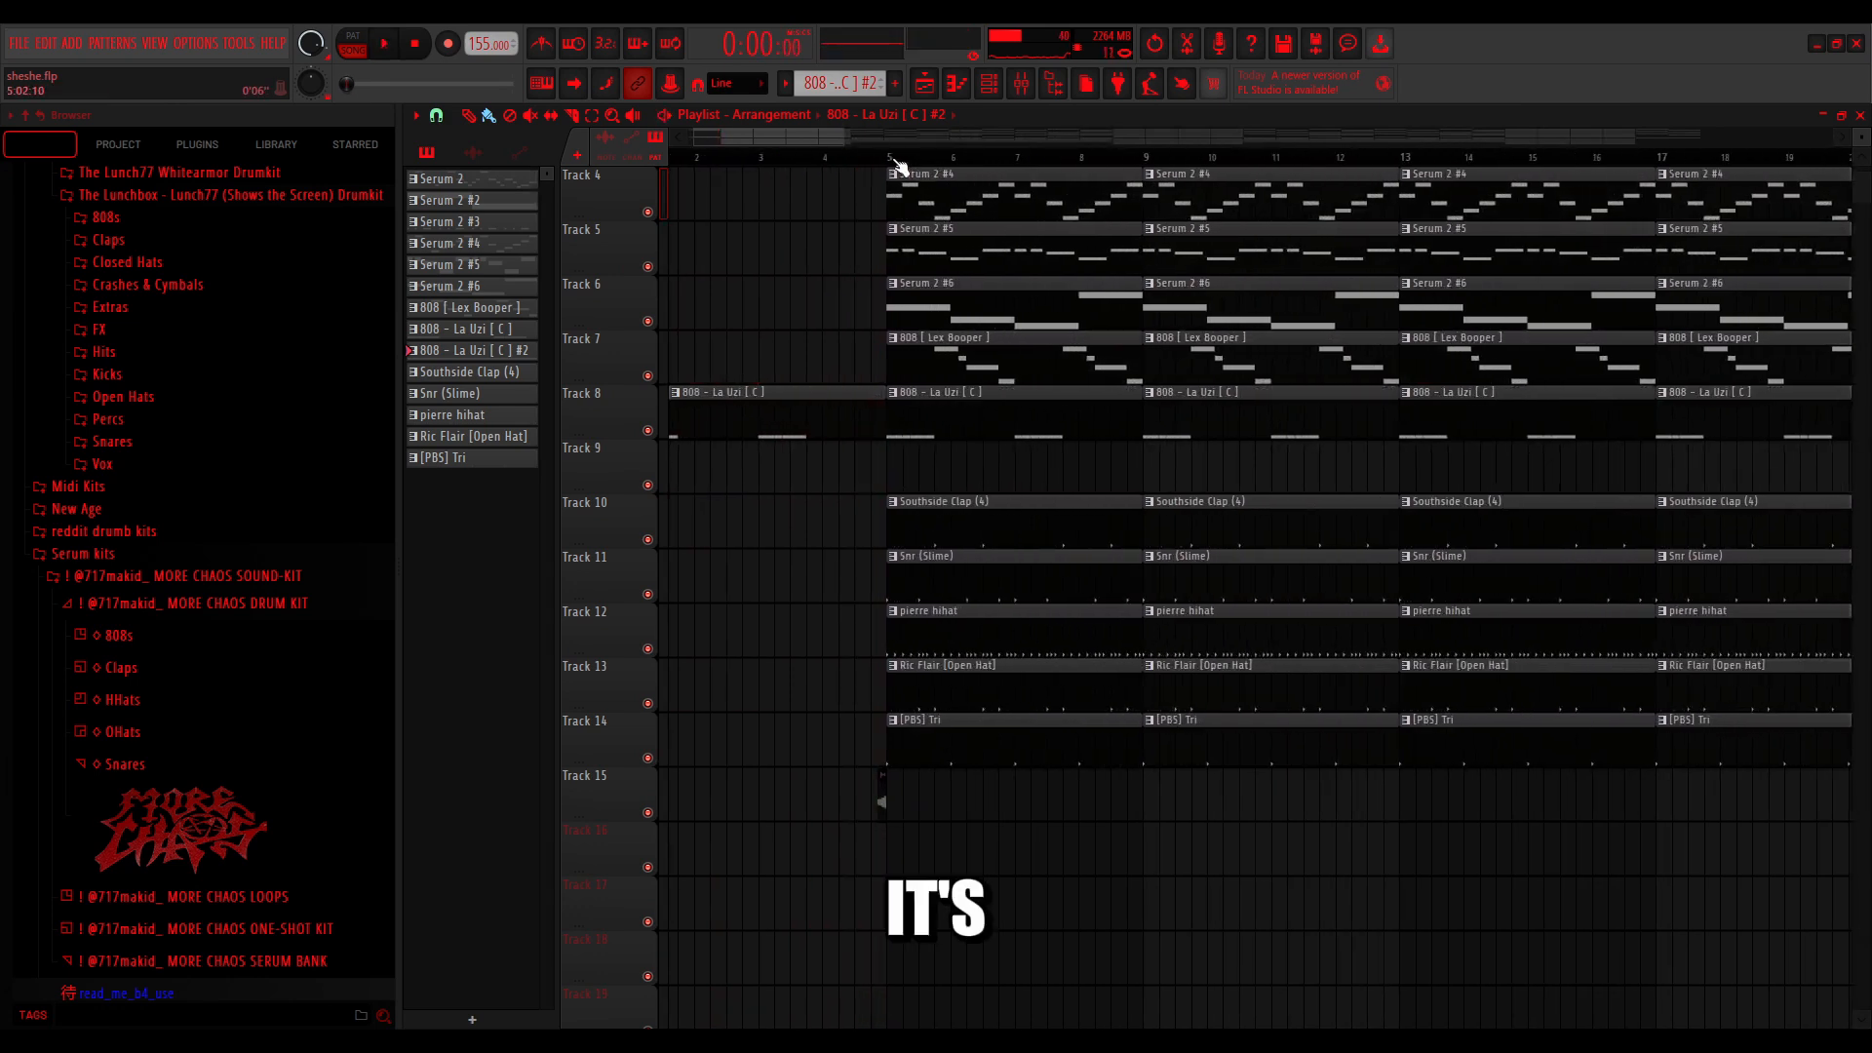
pyautogui.scroll(3, 1071, 397)
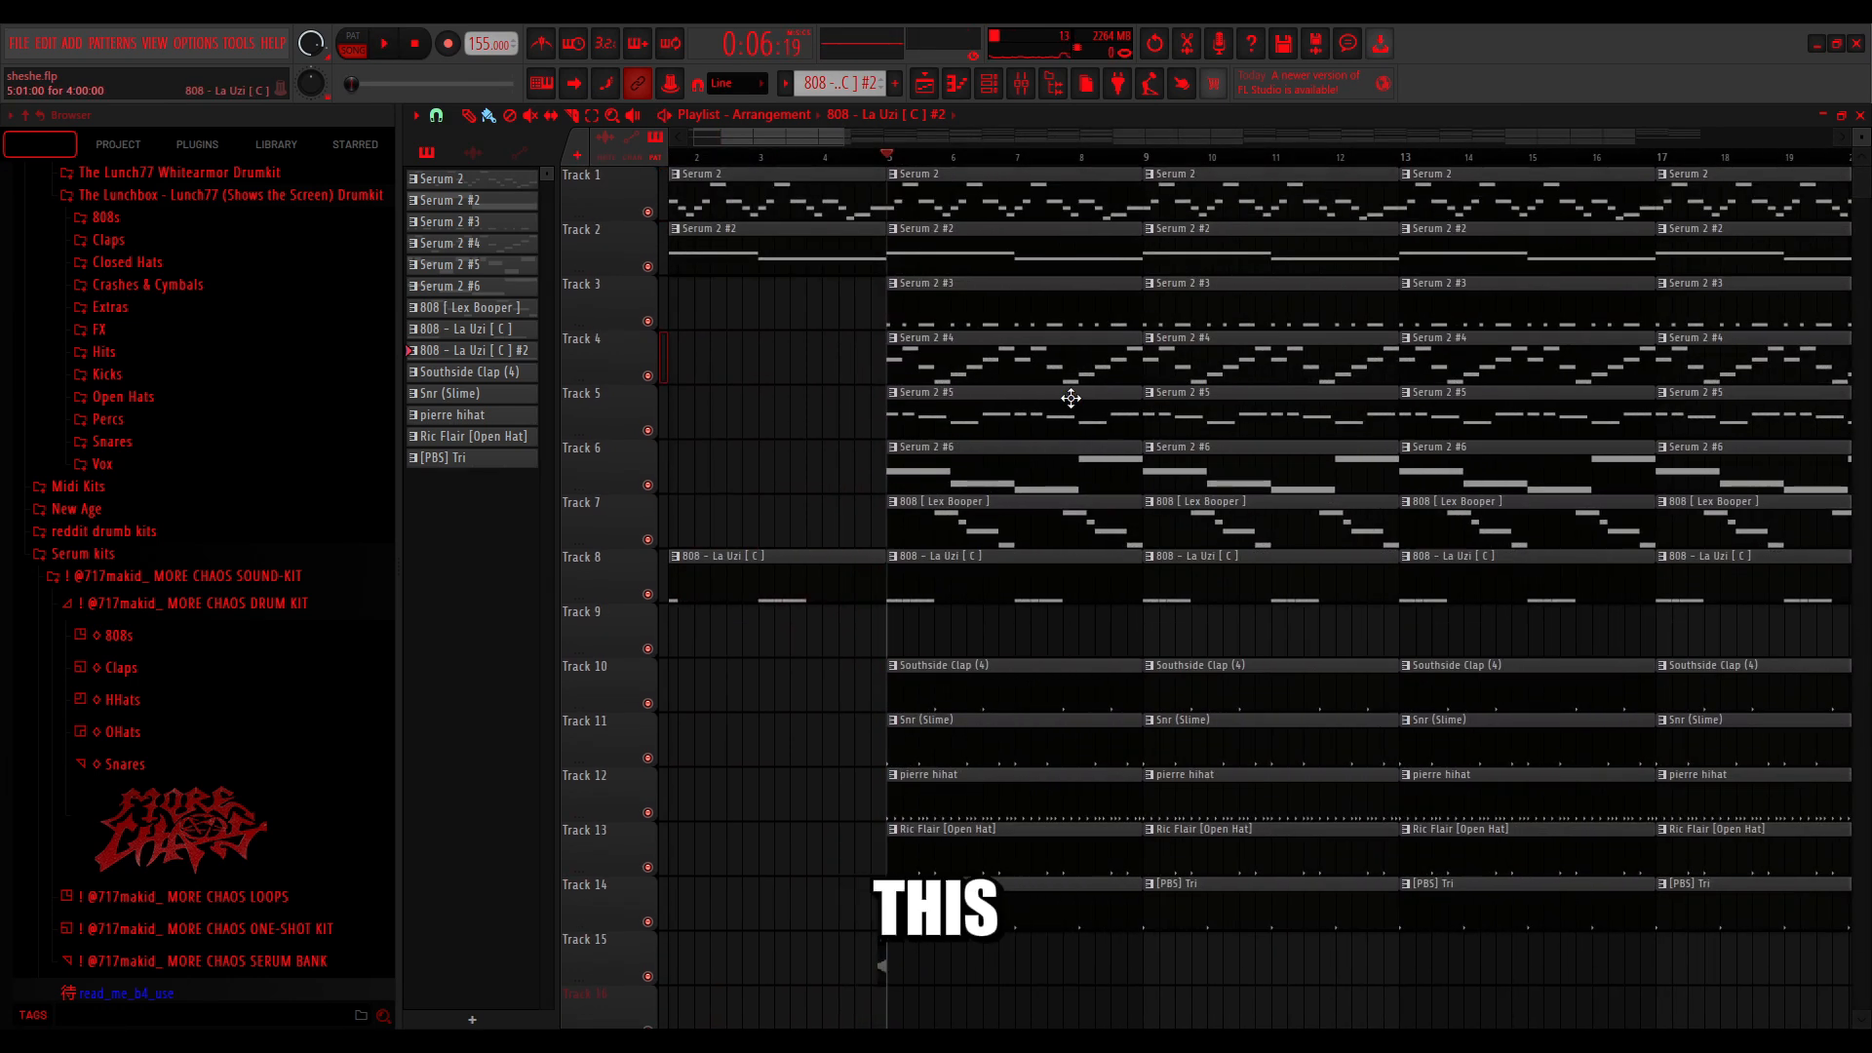
pyautogui.scroll(-2, 1071, 398)
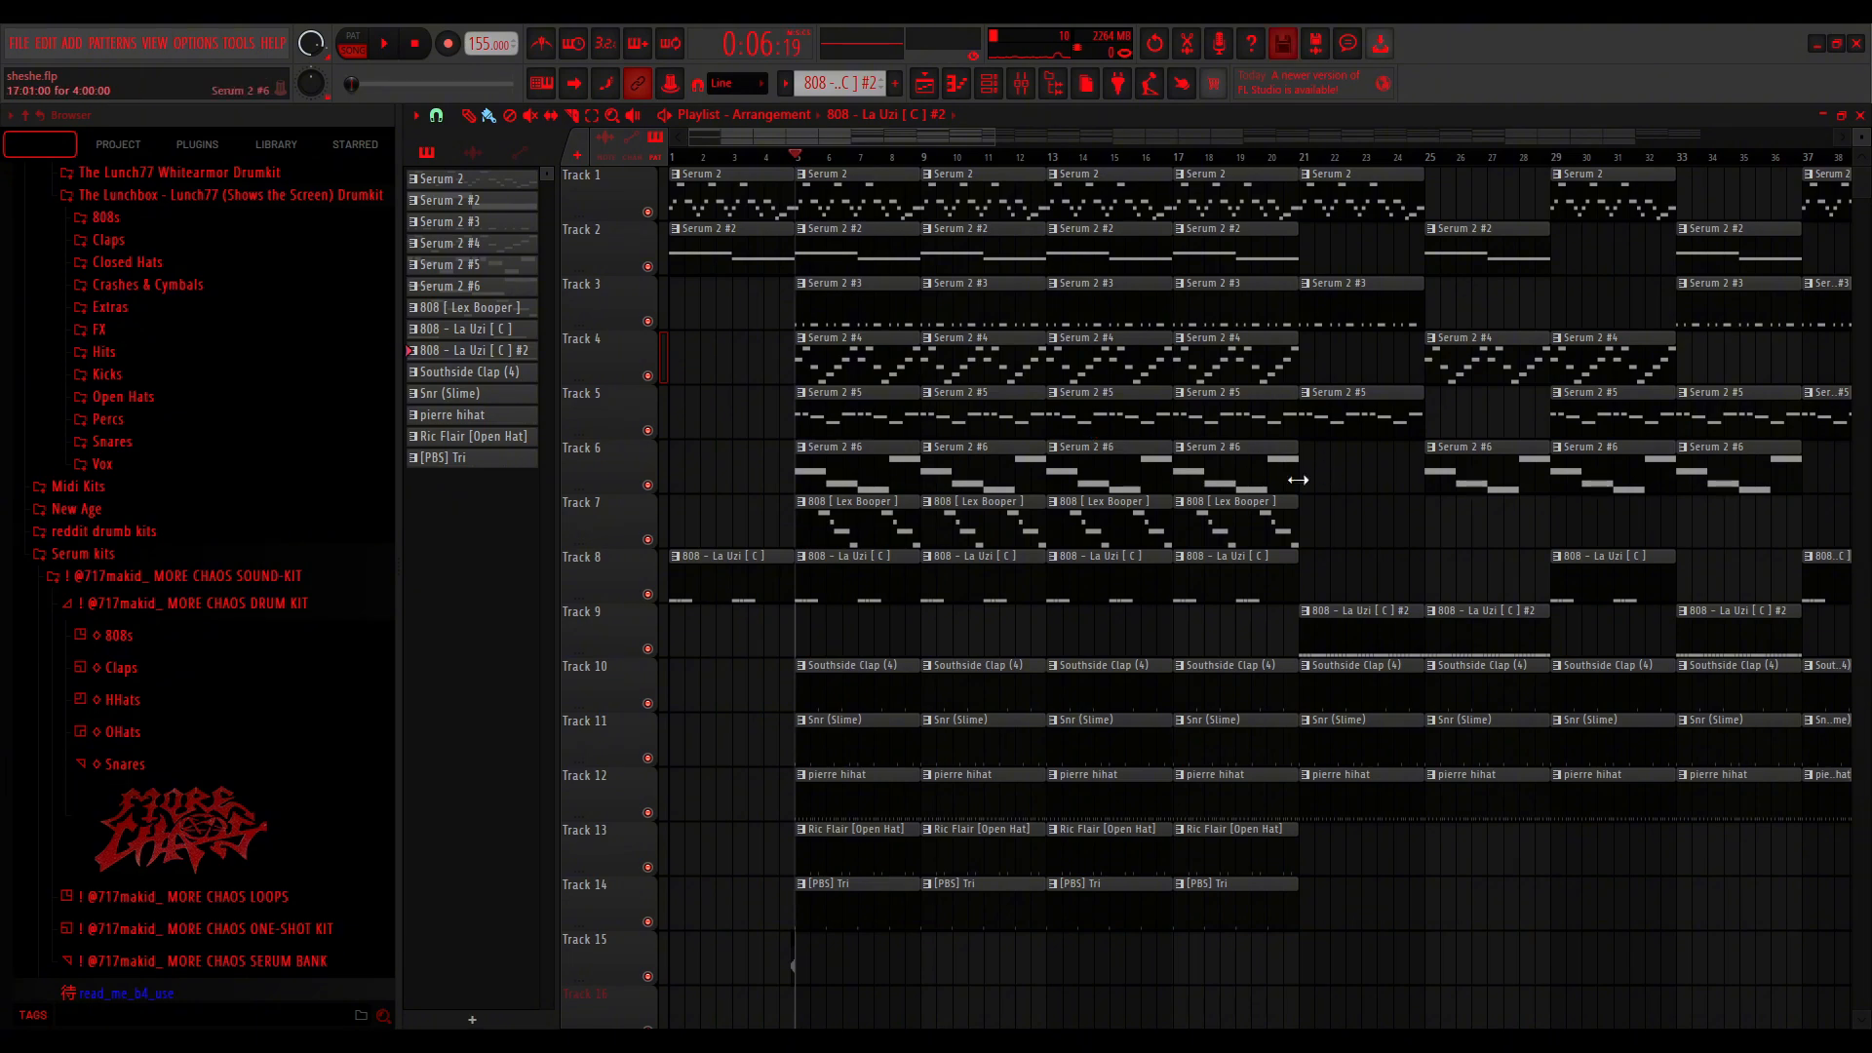
pyautogui.scroll(-3, 865, 572)
pyautogui.scroll(5, 687, 620)
pyautogui.click(762, 159)
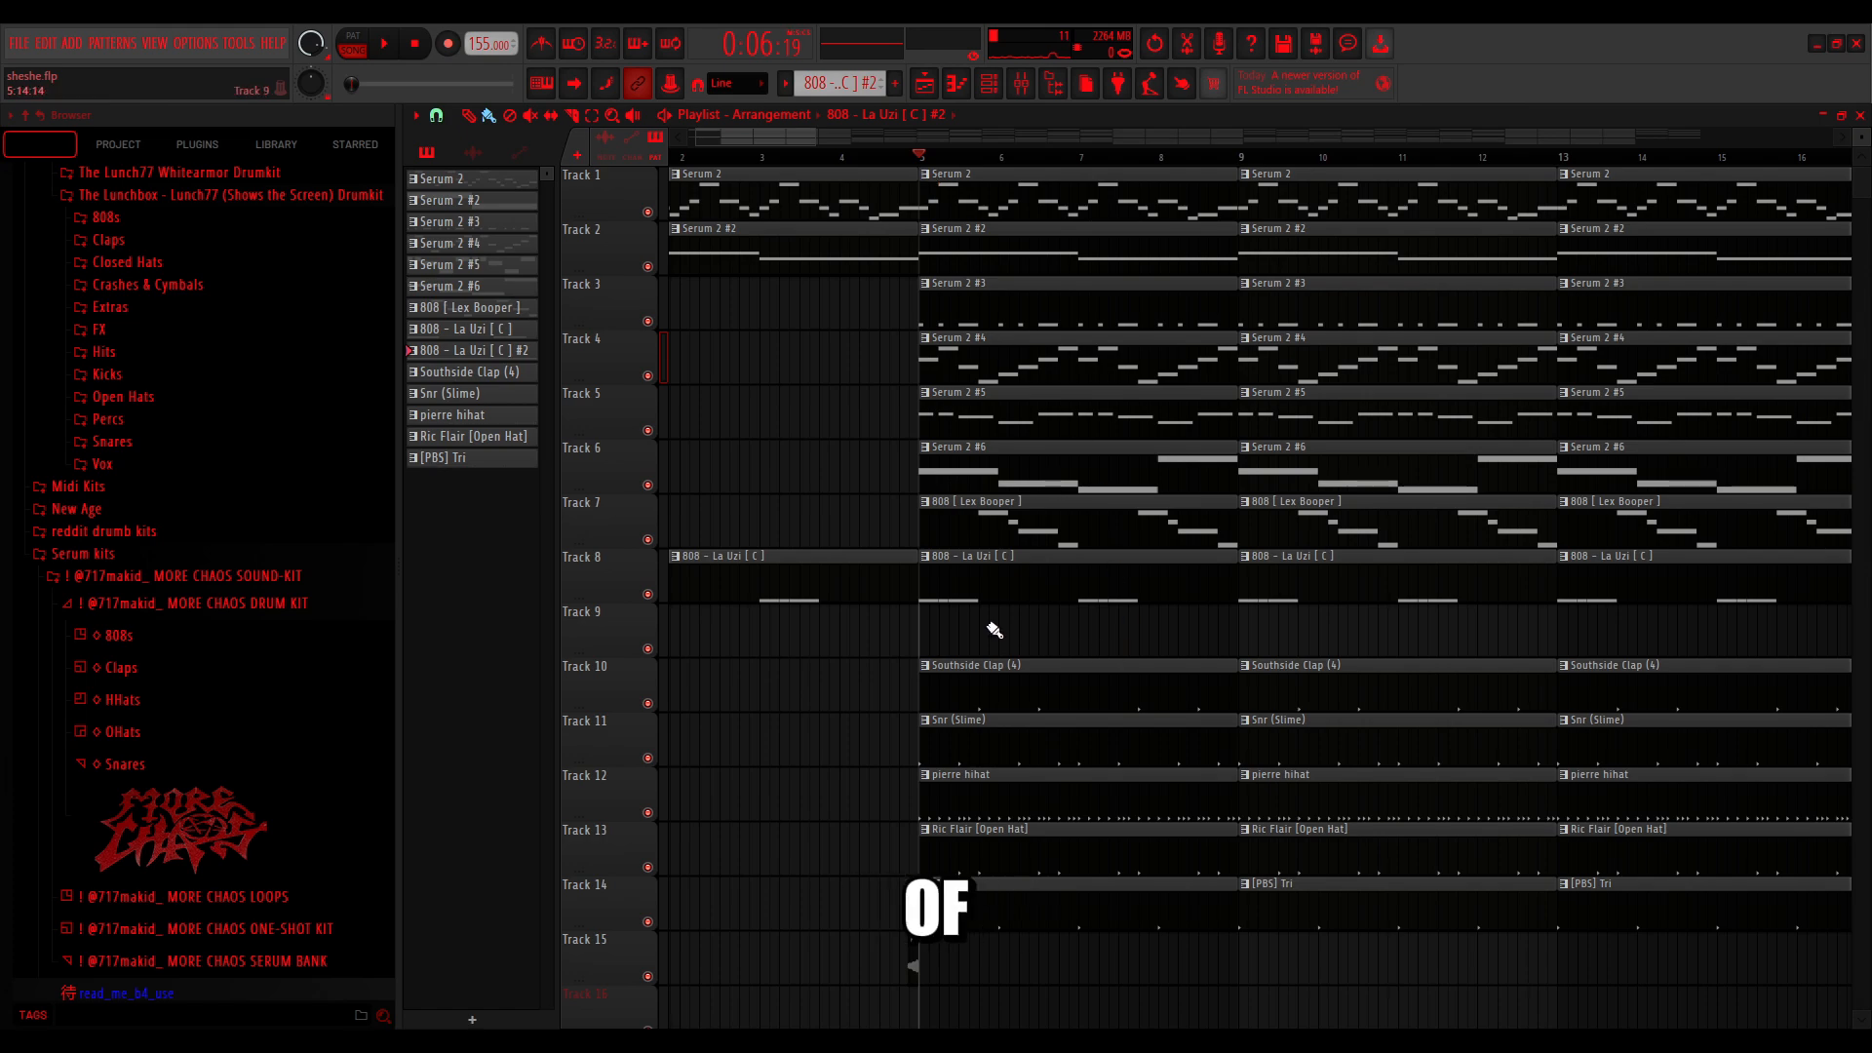
pyautogui.scroll(-6, 992, 634)
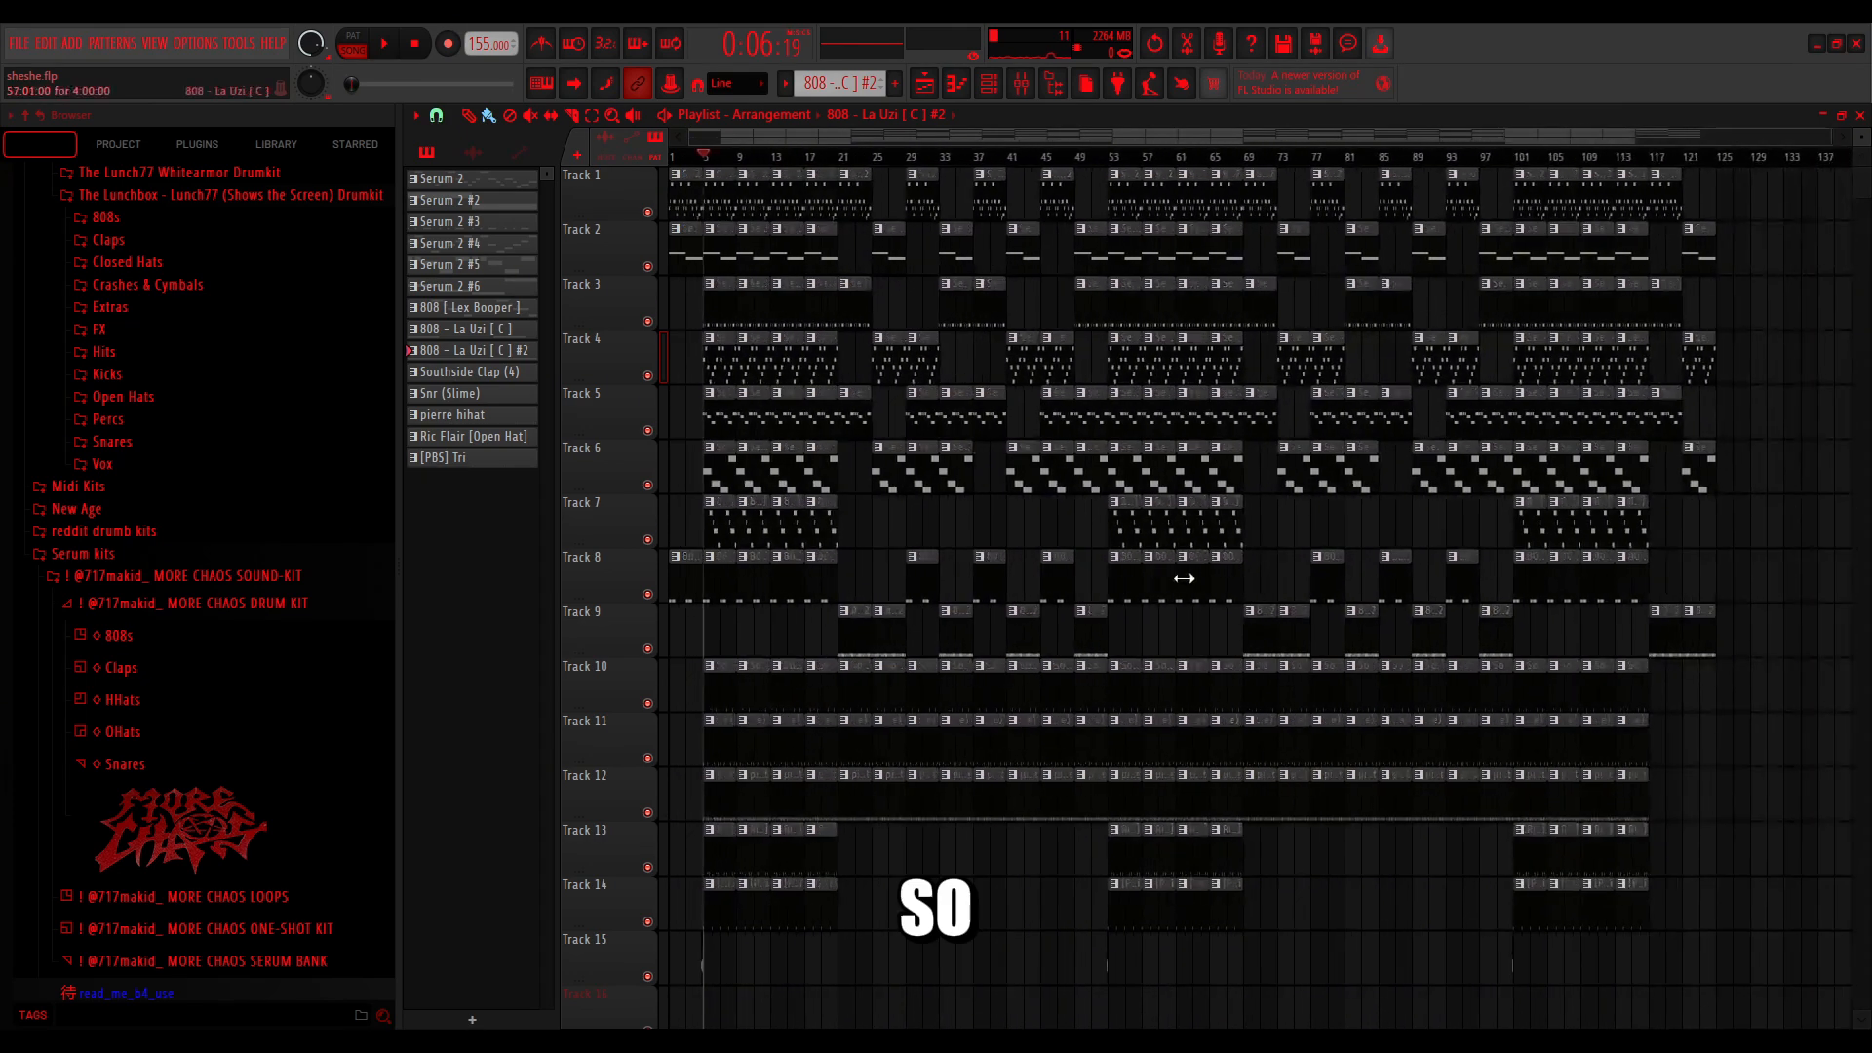
pyautogui.scroll(5, 856, 556)
pyautogui.scroll(-5, 1099, 585)
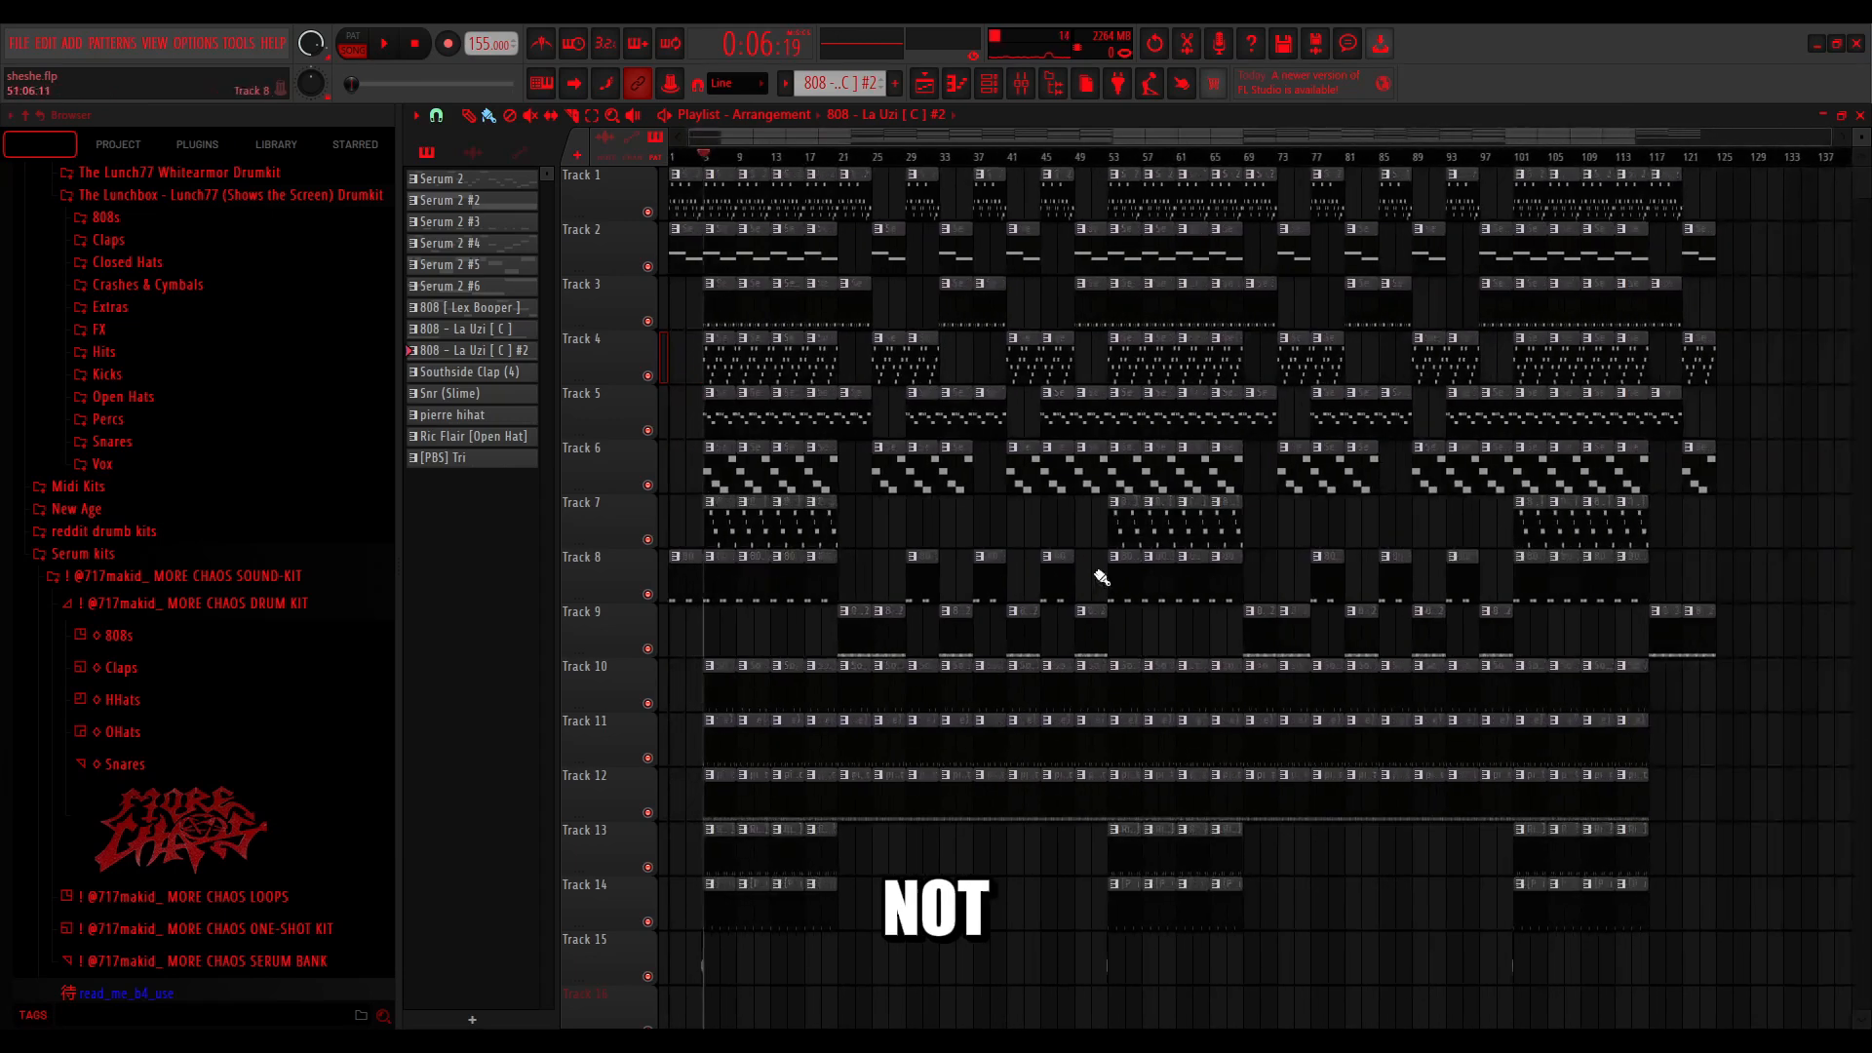
# Open the mixer, select the Melodic mix track and enable its bypassed effects
pyautogui.click(1022, 88)
pyautogui.click(1092, 390)
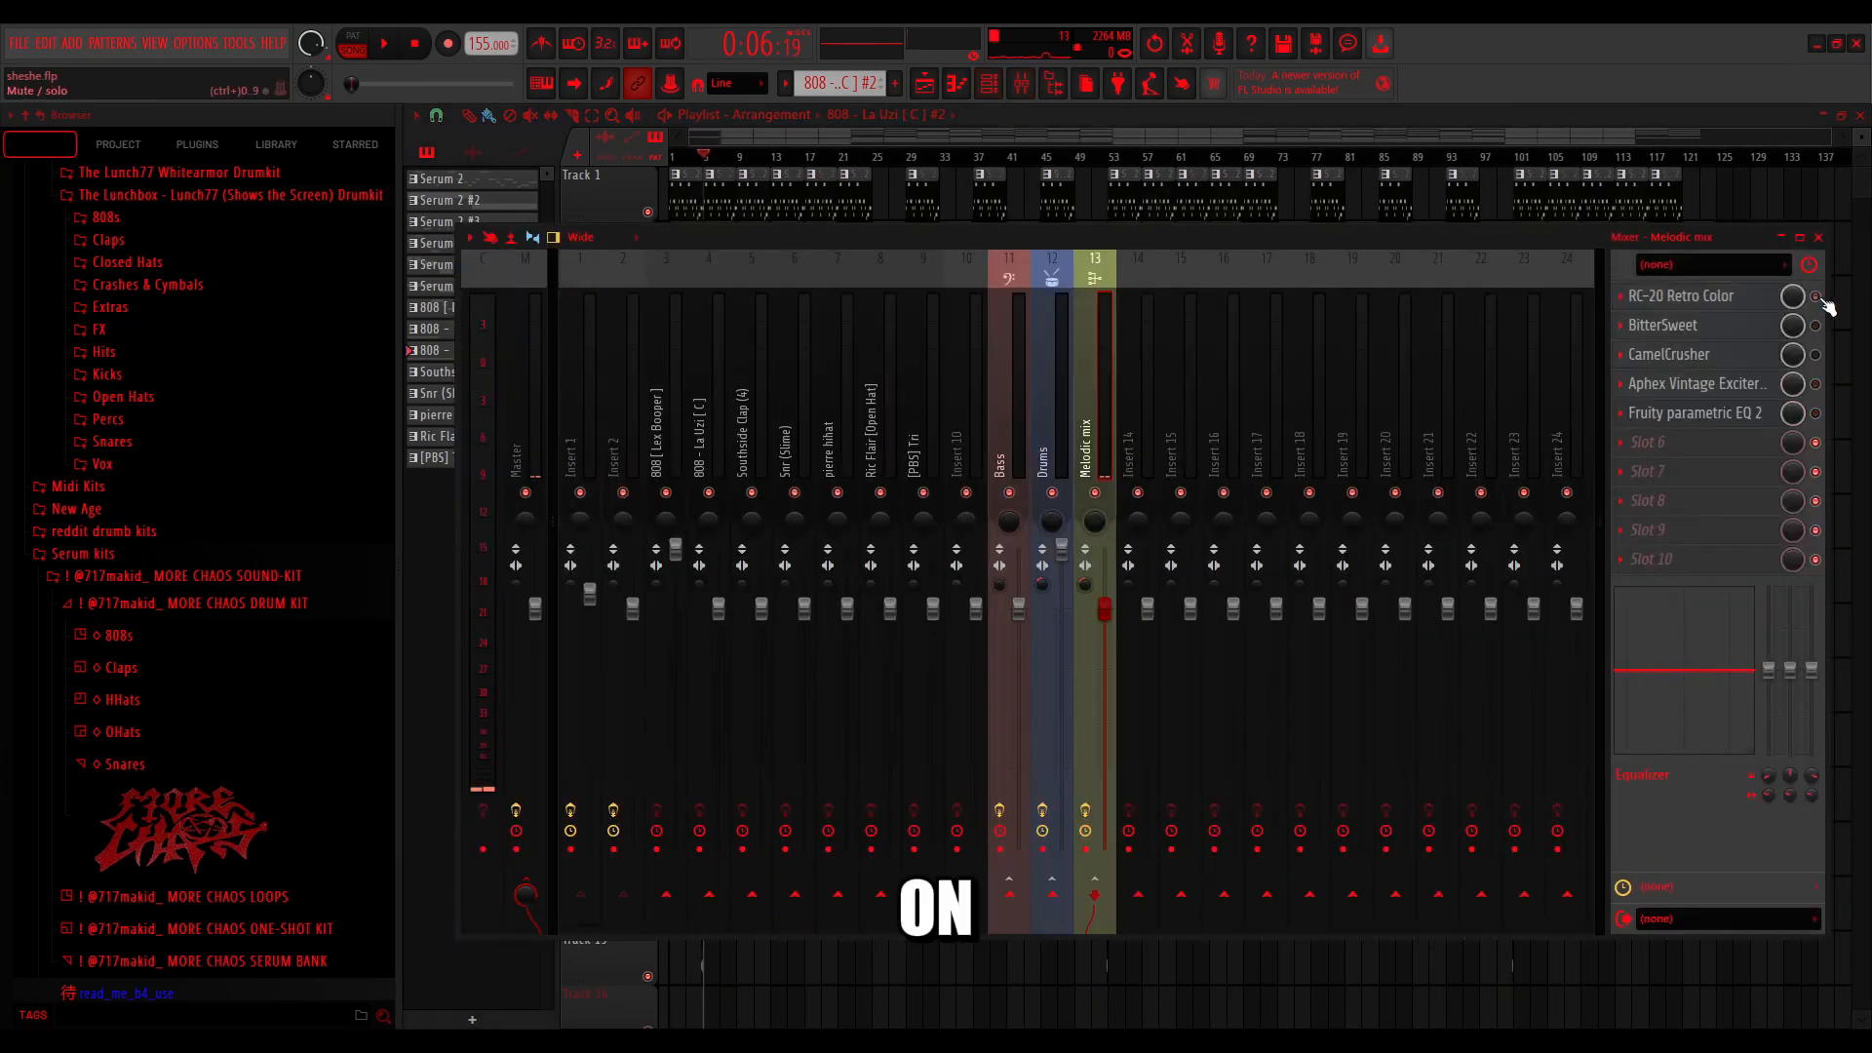
pyautogui.click(1815, 326)
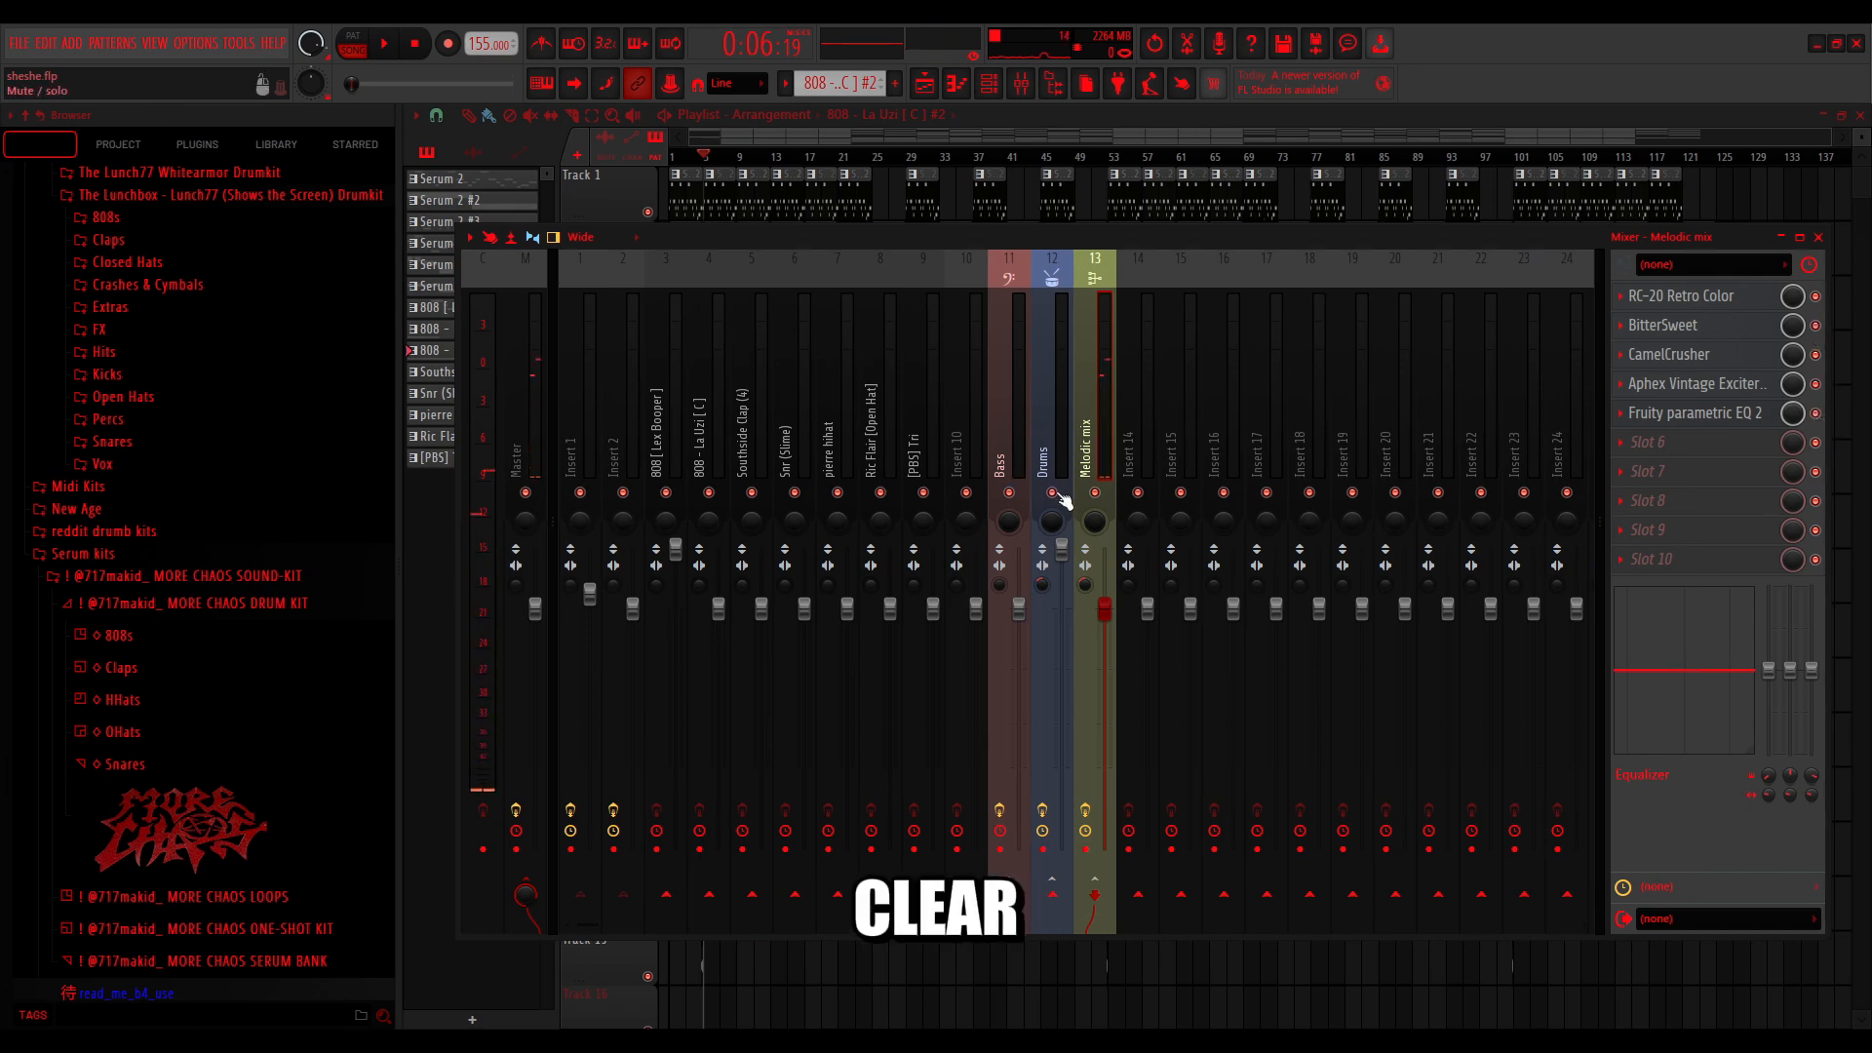
# Inspect the Melodic mix's RC-20 Retro Color settings, dismissing the binary location notice, and close the plugin
pyautogui.click(1741, 310)
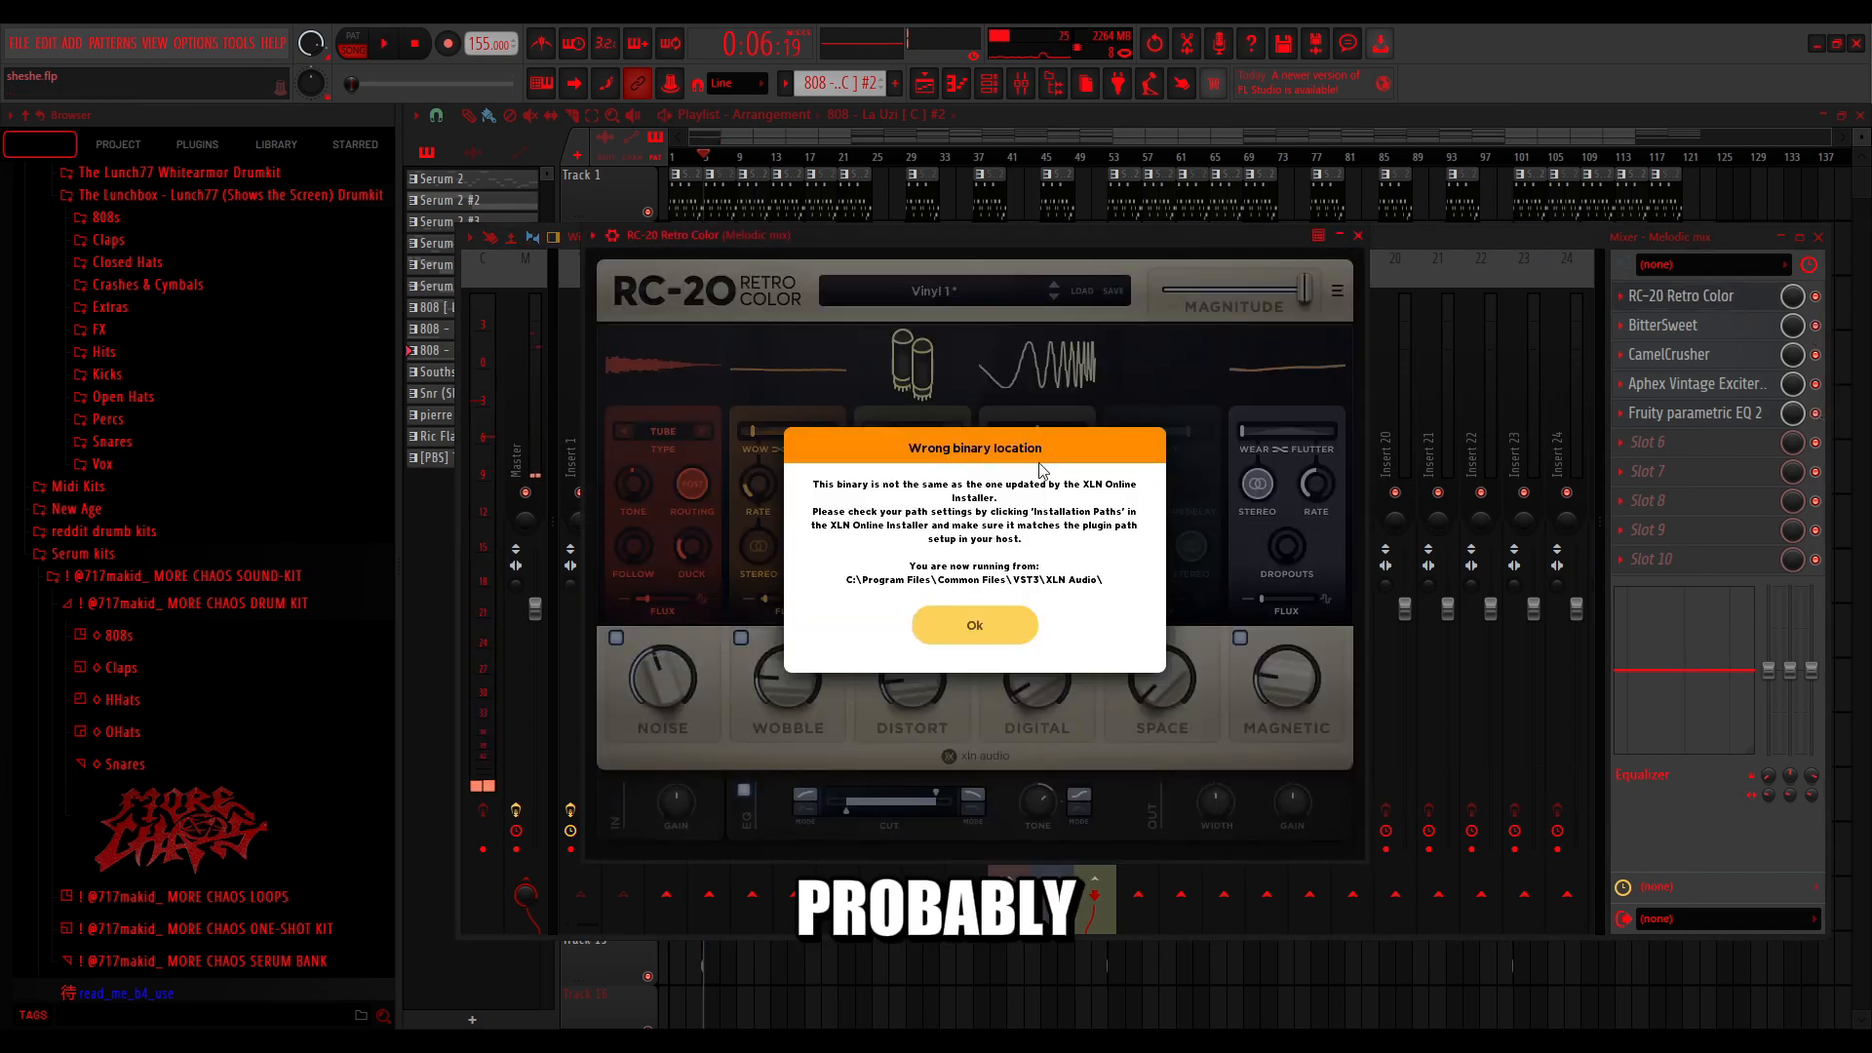
pyautogui.click(973, 624)
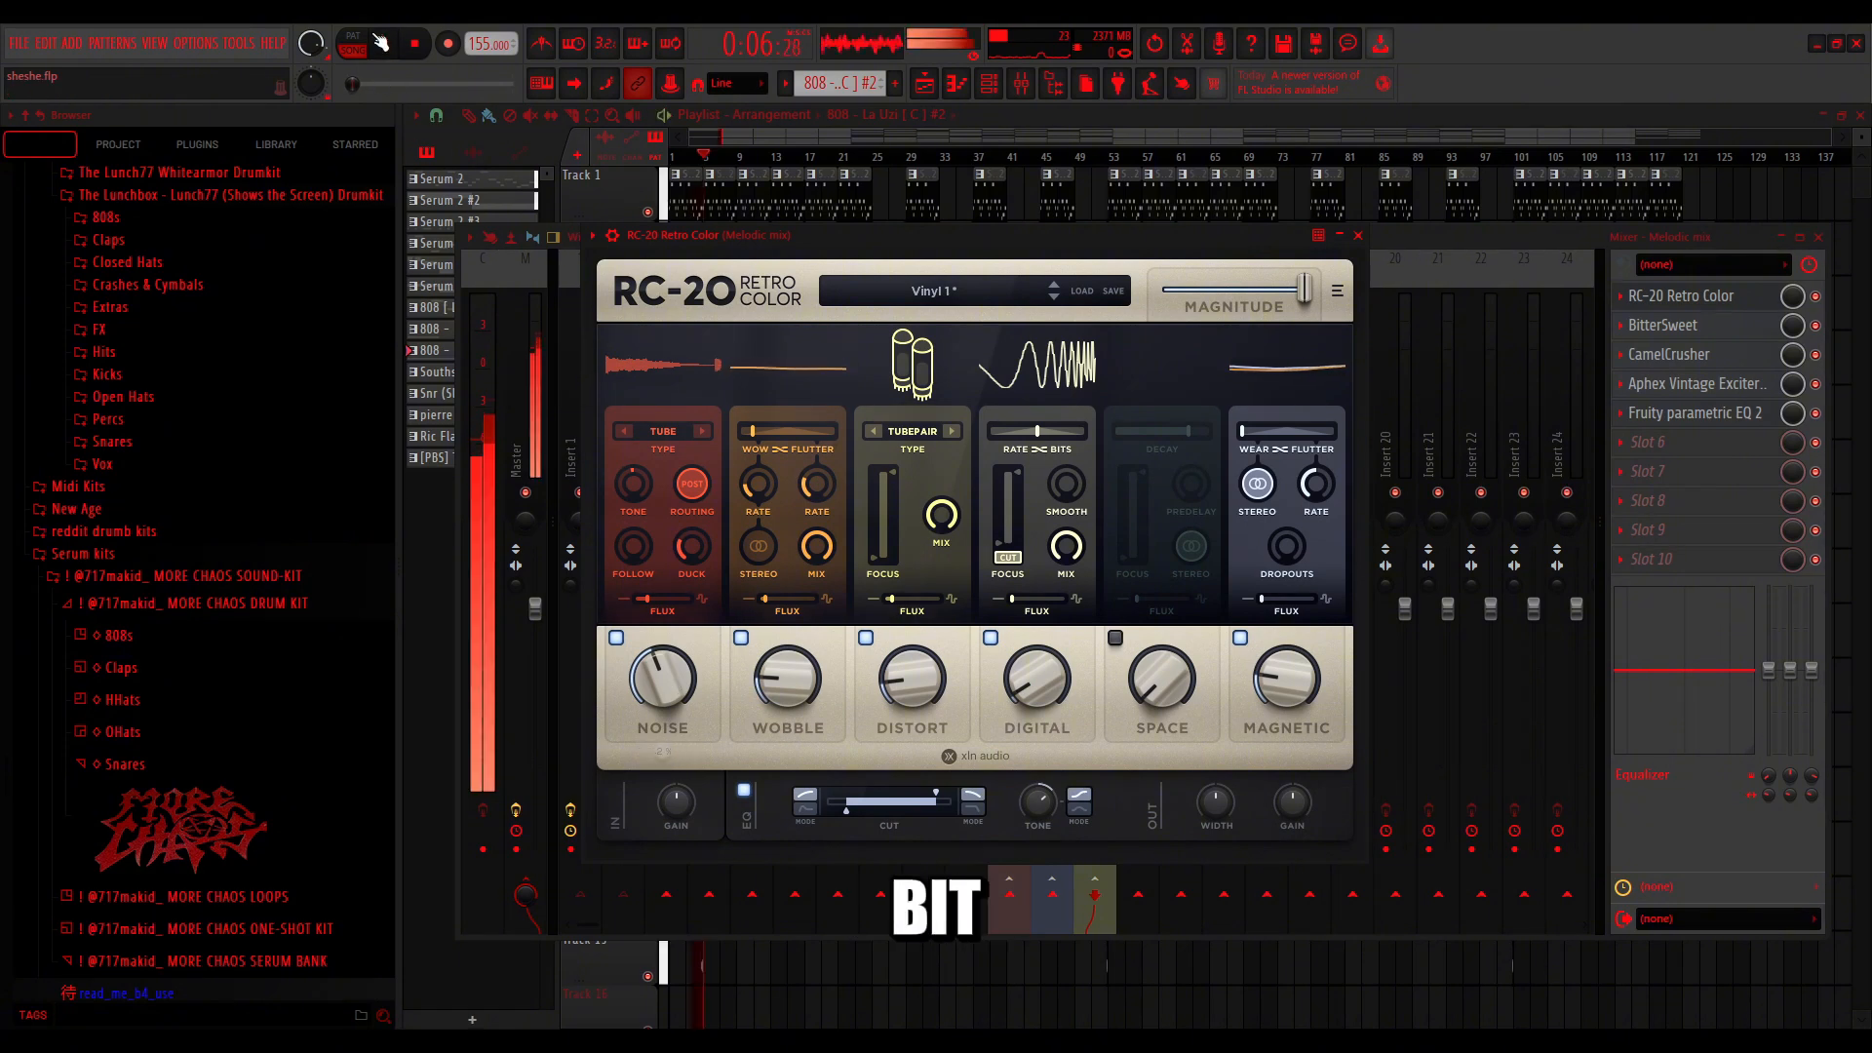
pyautogui.click(1743, 297)
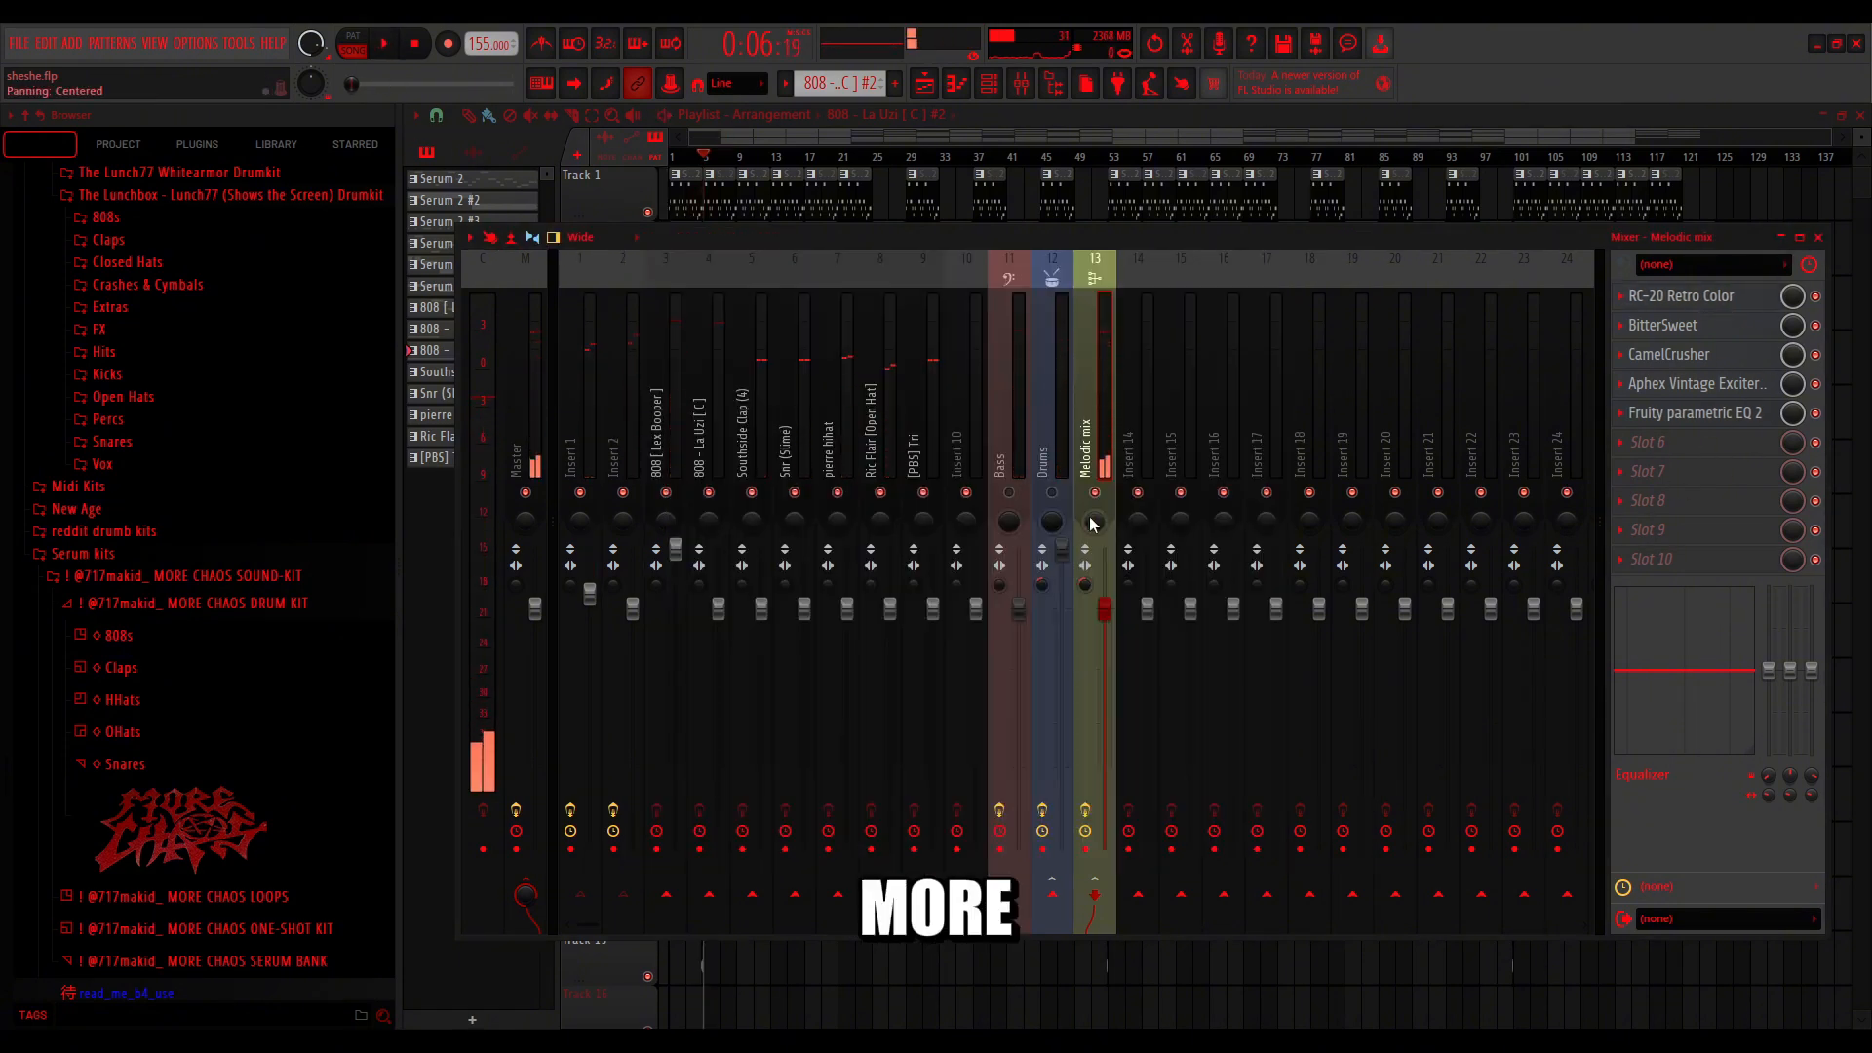